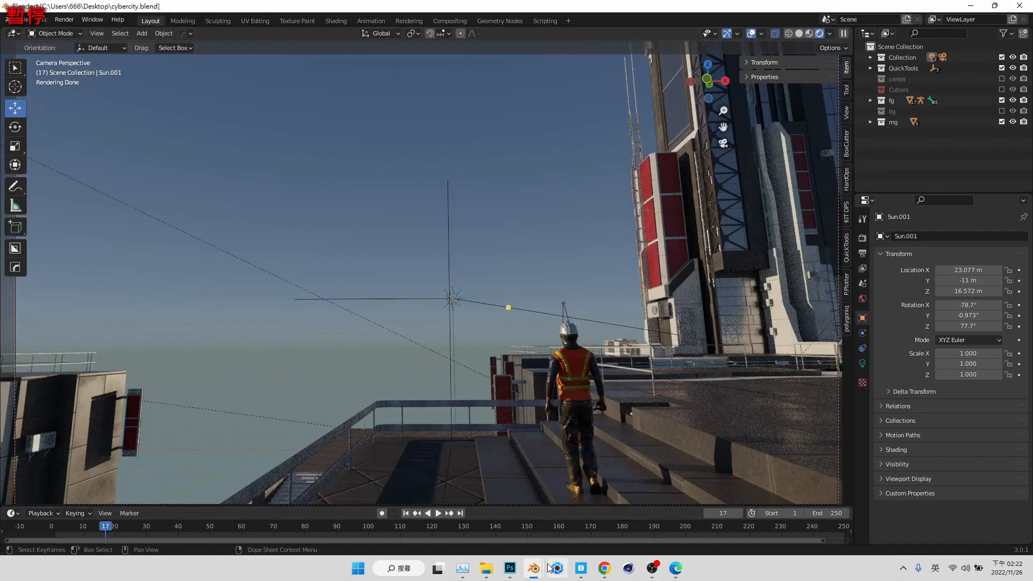
Step: Close KeyShot and bring up the Blender window with the kb3d_neocity-native kit file
mouse_move(535, 567)
click(554, 537)
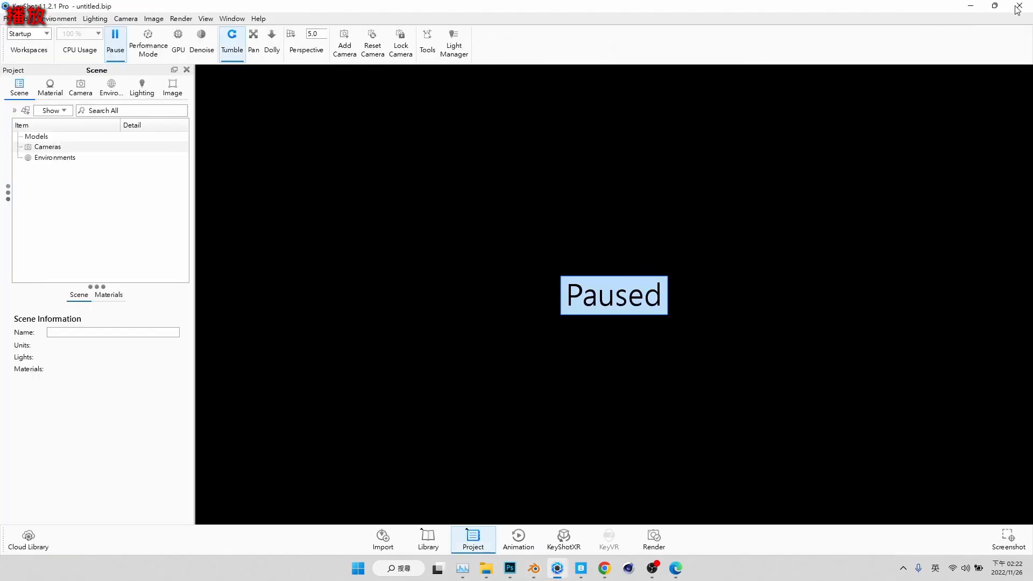
click(1017, 8)
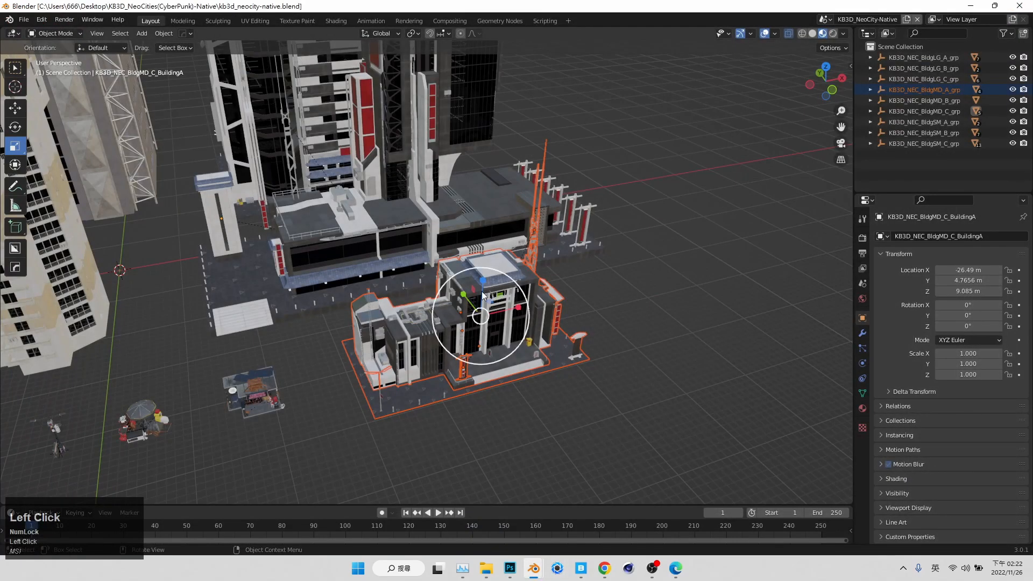
Step: Examine the small Chinese Medicine shop model up close and among the other buildings, selecting its rooftop crates
scroll(505, 325, up, 5)
middle_drag(495, 333, 629, 188)
scroll(392, 309, up, 4)
scroll(527, 327, up, 3)
click(635, 156)
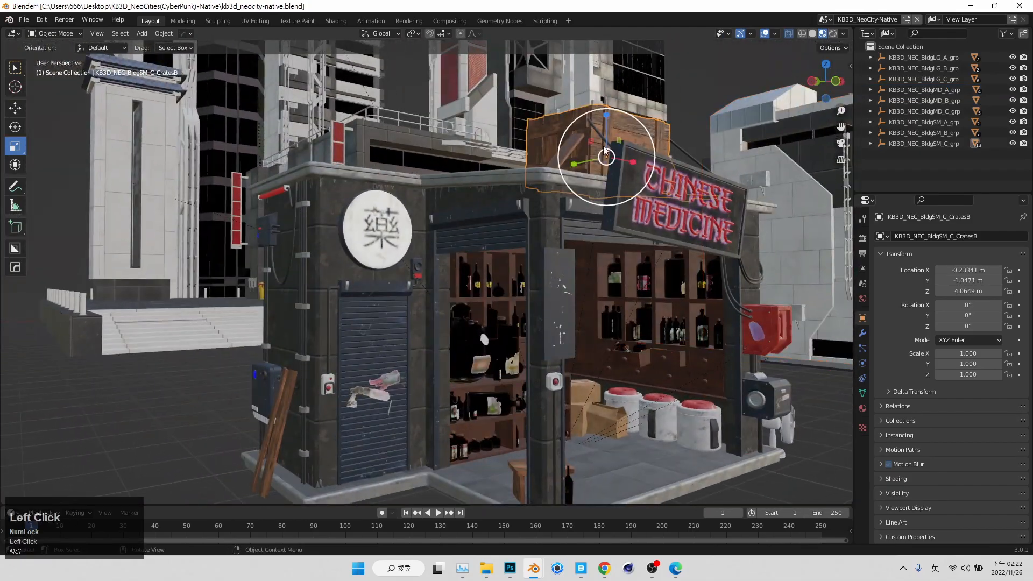
middle_drag(500, 302, 522, 289)
scroll(498, 323, down, 3)
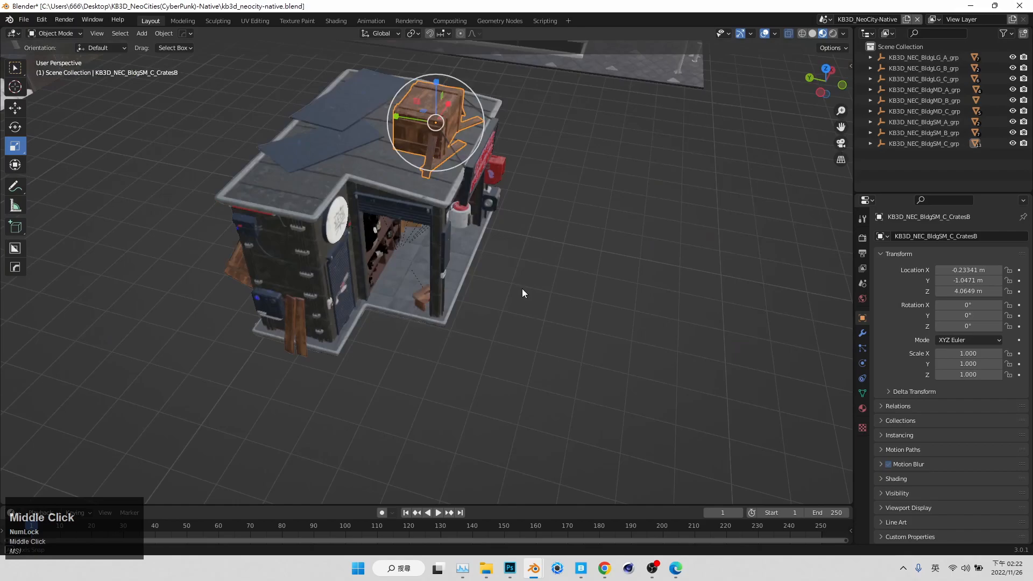
scroll(522, 288, down, 2)
shift+middle_drag(424, 269, 554, 305)
middle_drag(542, 380, 351, 353)
Step: Switch to Photoshop and hide the layer groups above 向大師學習構圖, including 大中小的比例關係, to reveal the painting analysis
click(510, 568)
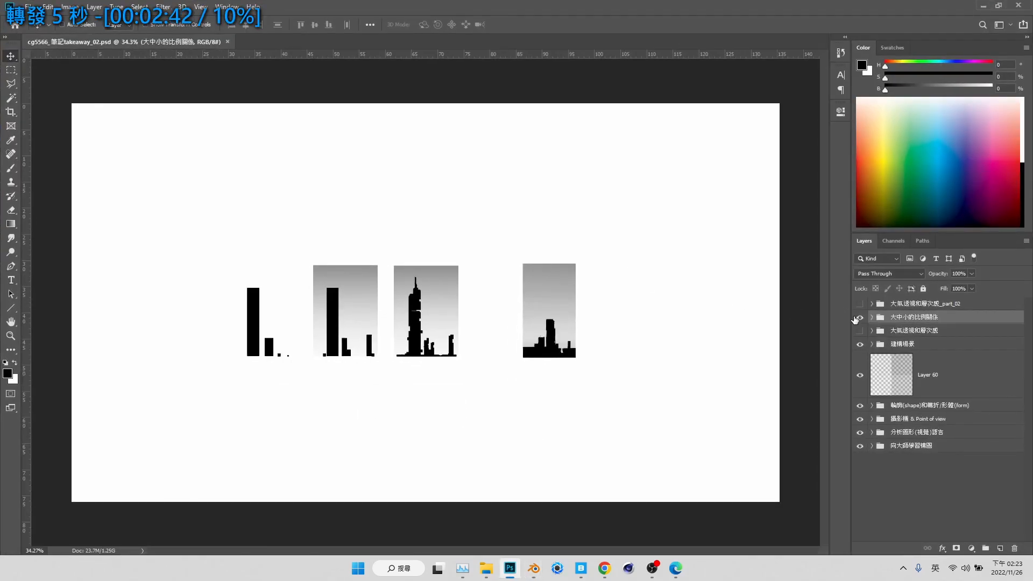
click(859, 317)
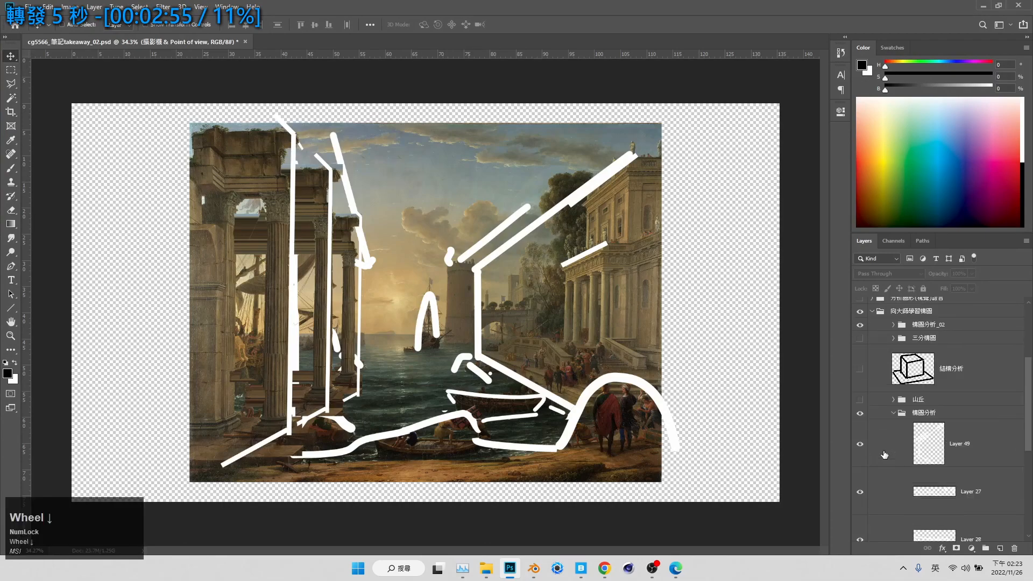
scroll(890, 455, down, 5)
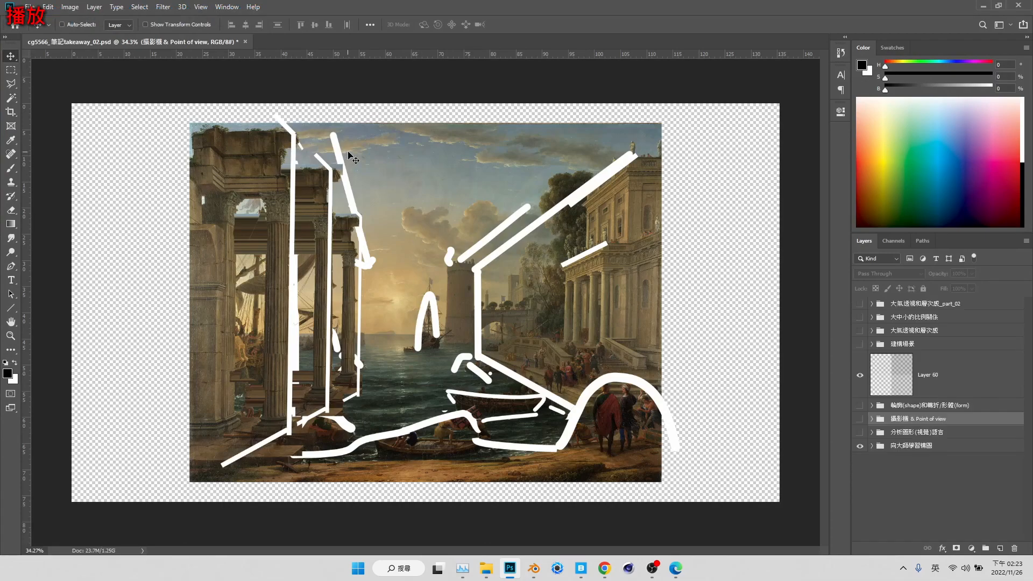
Step: Expand the 向大師學習構圖 group and show the black Layer 30 so it covers the painting behind the composition lines
click(871, 445)
scroll(915, 486, down, 5)
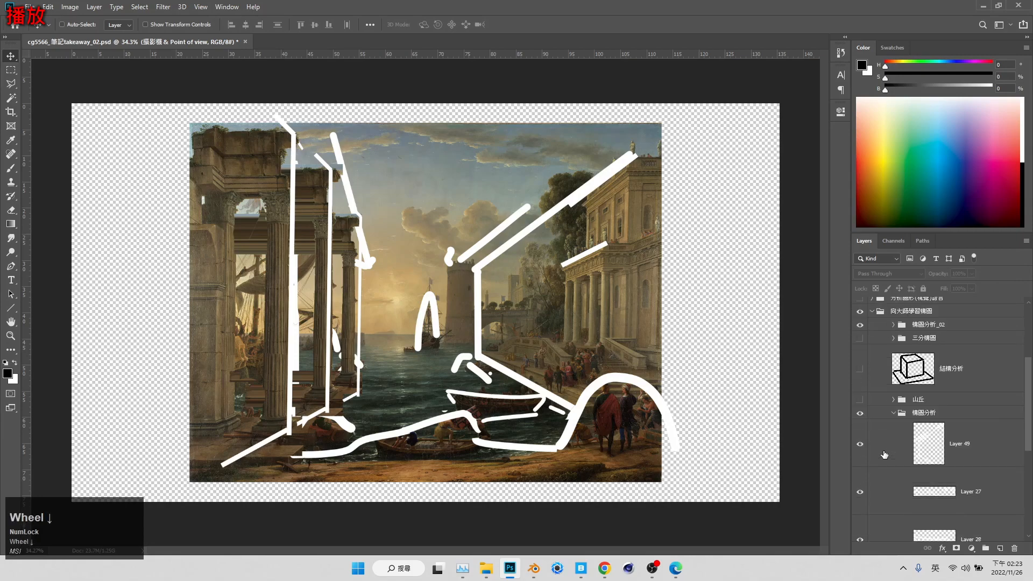
click(859, 470)
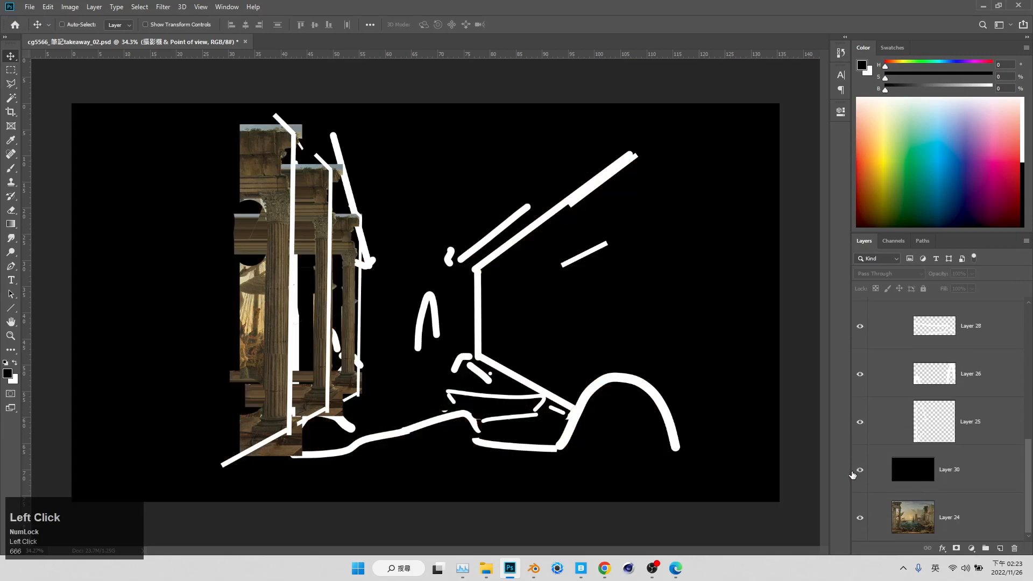
click(852, 474)
click(853, 472)
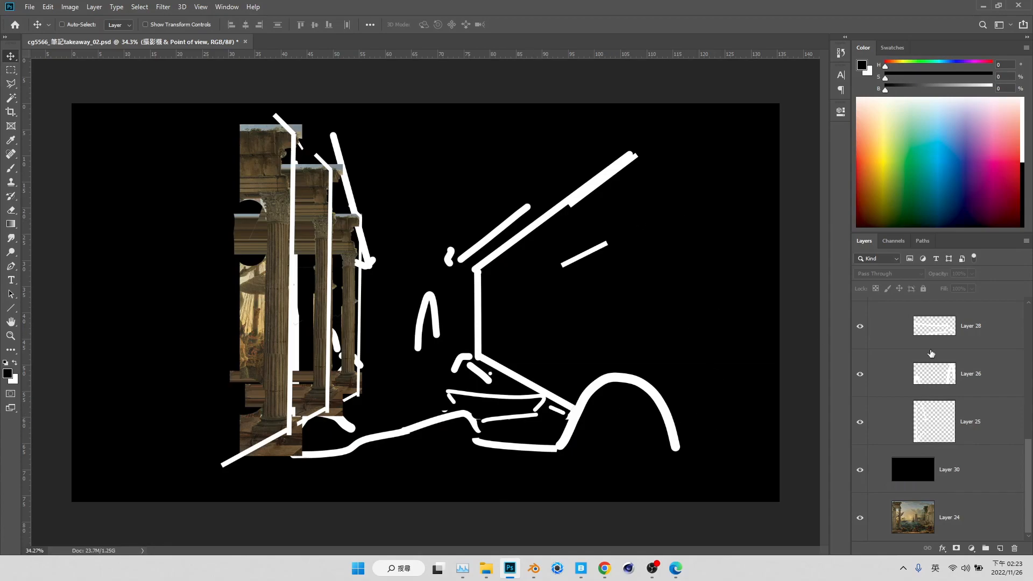
Step: Create a new empty layer above the 構圖分析_02 group inside 向大師學習構圖
scroll(933, 382, up, 8)
click(958, 450)
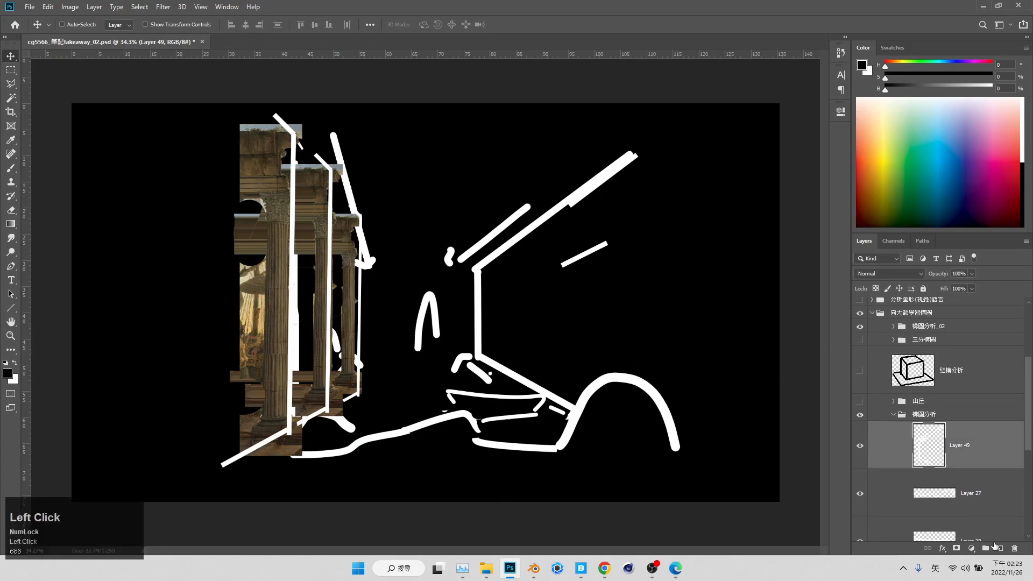
click(988, 326)
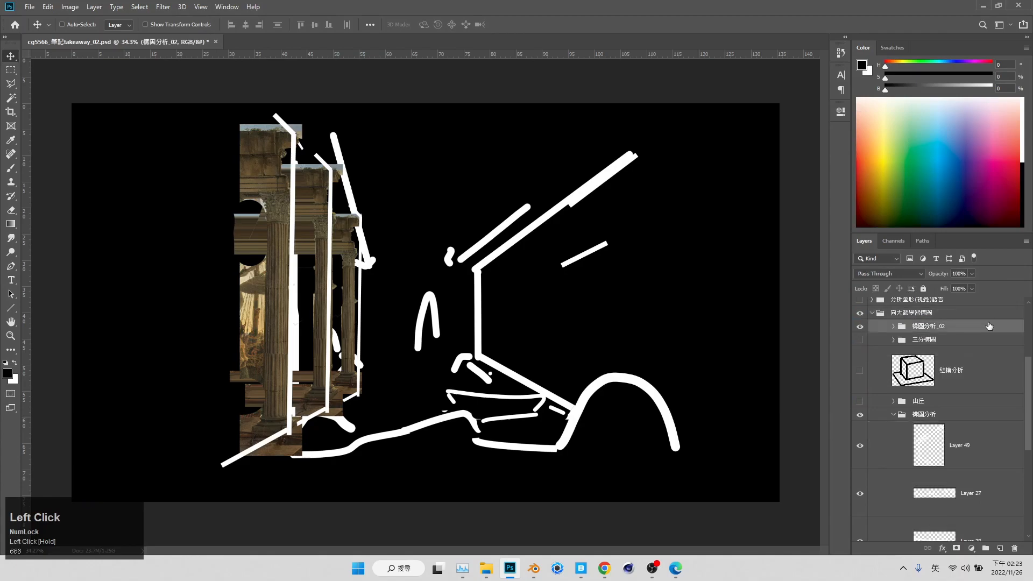
key(ctrl+z)
click(999, 548)
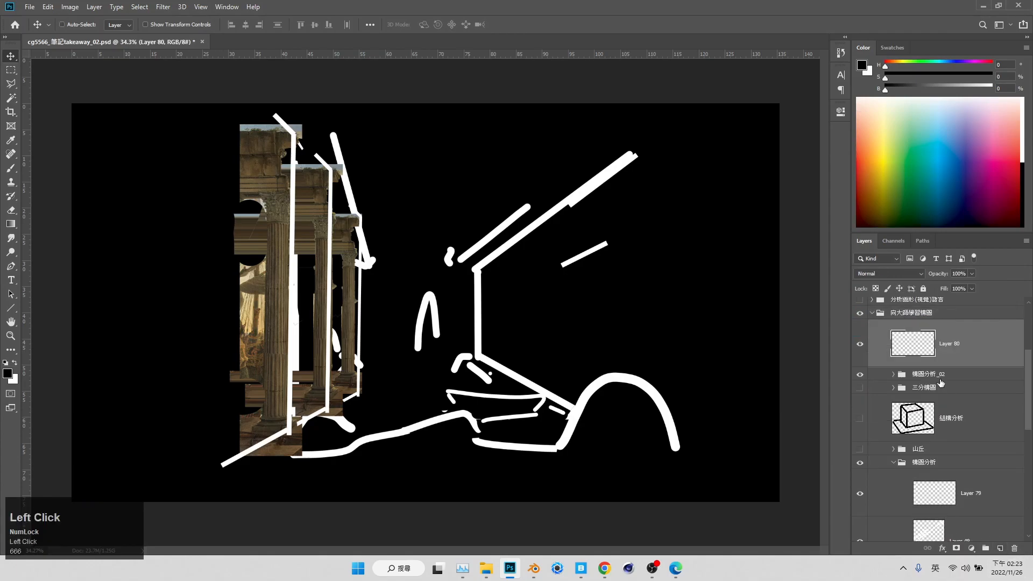
Step: Select the receding building mass on the painting's right with the Polygonal Lasso and fill it with blue
key(l)
click(638, 143)
click(474, 269)
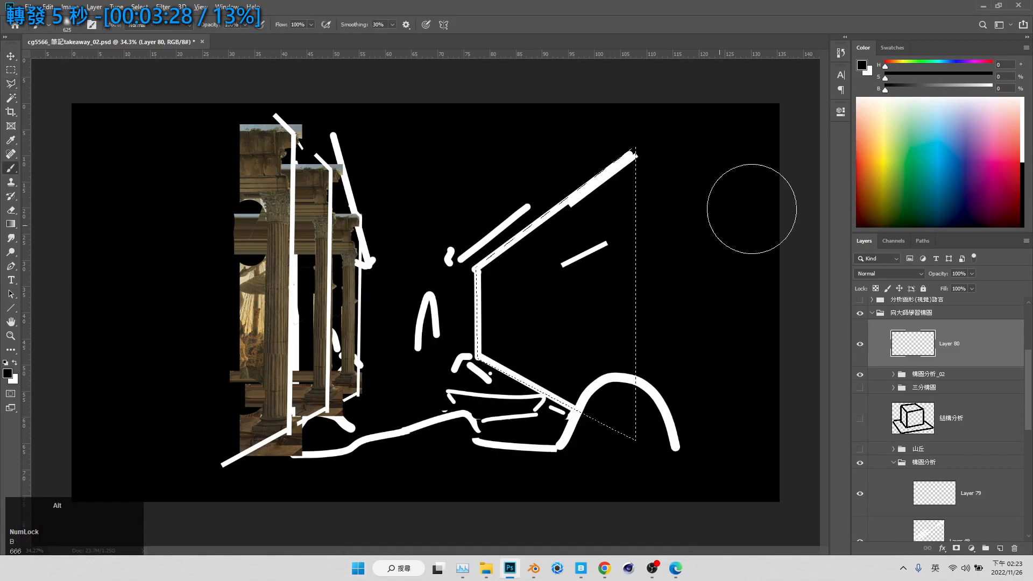
drag(885, 89, 1015, 84)
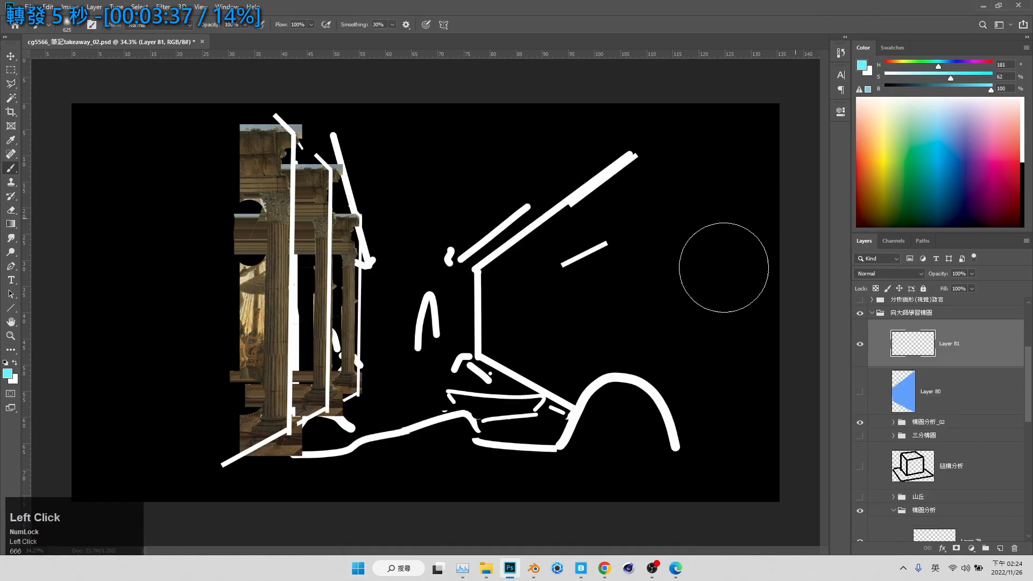
Step: Paint the foreground ground and mound silhouette in cyan (H 181, S 62, B 100) on its own layer
mouse_move(233, 464)
mouse_down()
mouse_move(574, 455)
mouse_move(618, 394)
mouse_move(678, 464)
mouse_up()
alt+right_drag(657, 447, 675, 447)
mouse_move(600, 456)
mouse_down()
mouse_move(609, 411)
mouse_move(646, 433)
mouse_move(618, 411)
mouse_move(297, 465)
mouse_move(538, 476)
mouse_move(652, 461)
mouse_move(210, 472)
mouse_up()
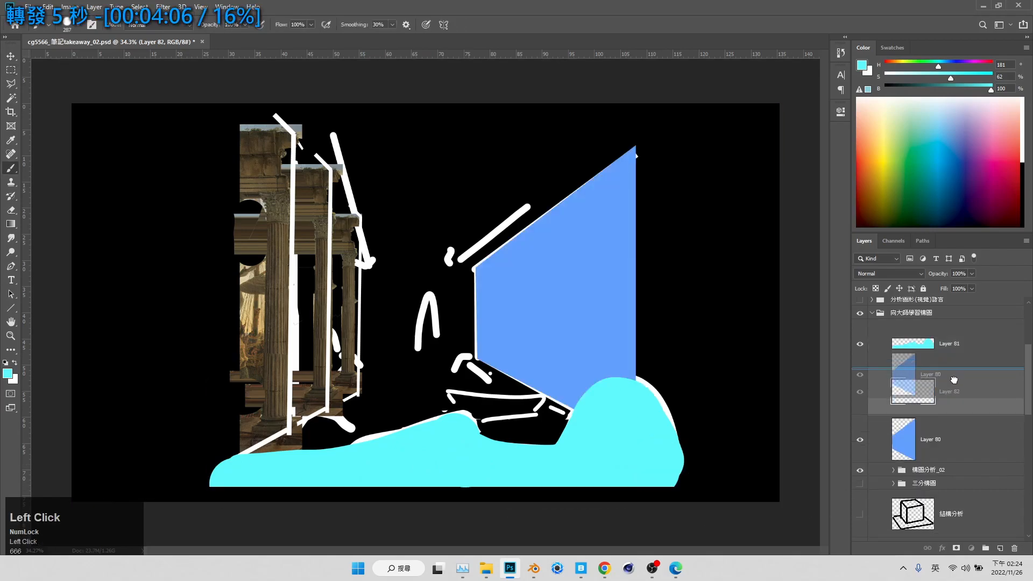
Step: Select a tall rectangle over the nearest left column on Layer 82 and fill it with green (H 137, S 62, B 100)
key(m)
mouse_move(221, 118)
mouse_down()
mouse_move(291, 377)
mouse_move(290, 473)
mouse_up()
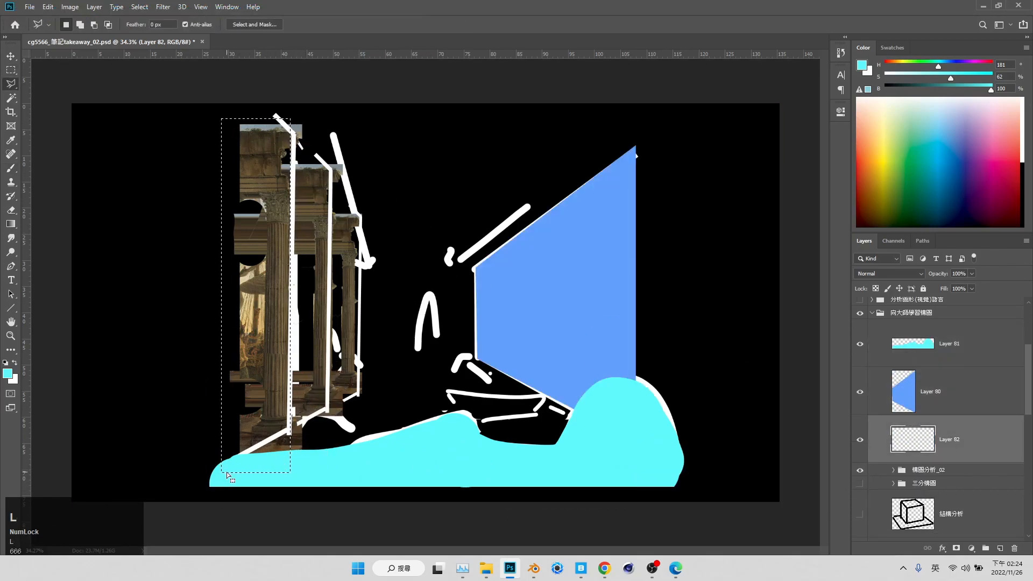
key(l)
alt+click(216, 476)
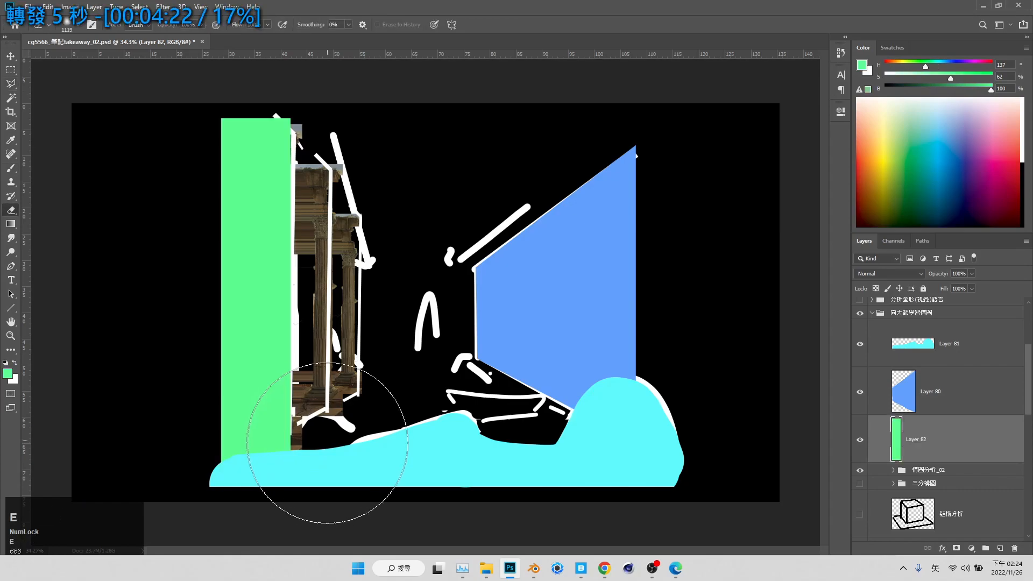
Step: Duplicate the green column and transform the copy into a shorter one over the second painted column
key(ctrl+j)
key(ctrl+t)
drag(263, 335, 316, 335)
key(Return)
key(e)
Step: Add a third, still shorter green column over the farthest painted column and lighten its color
key(ctrl+j)
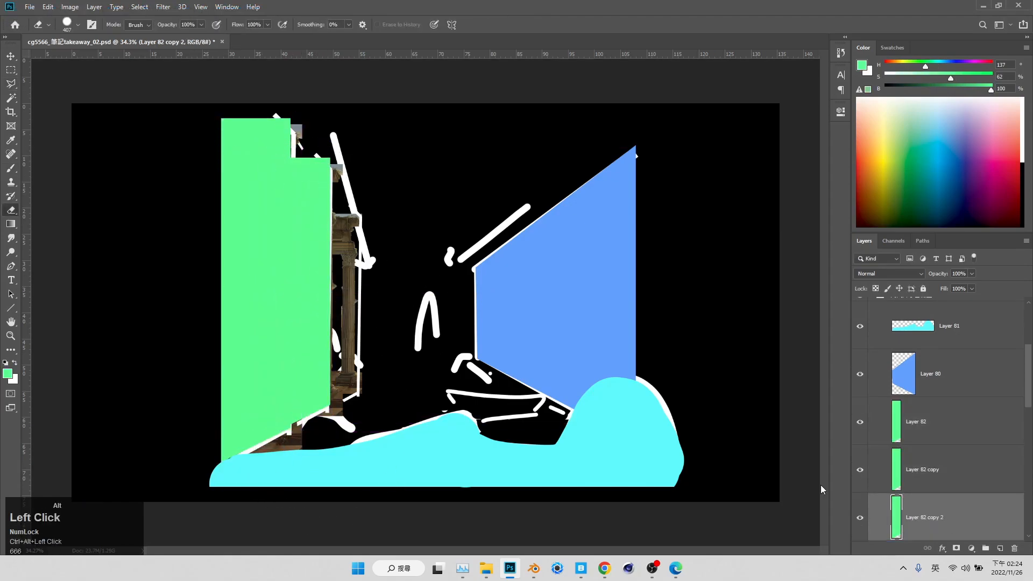
click(438, 303)
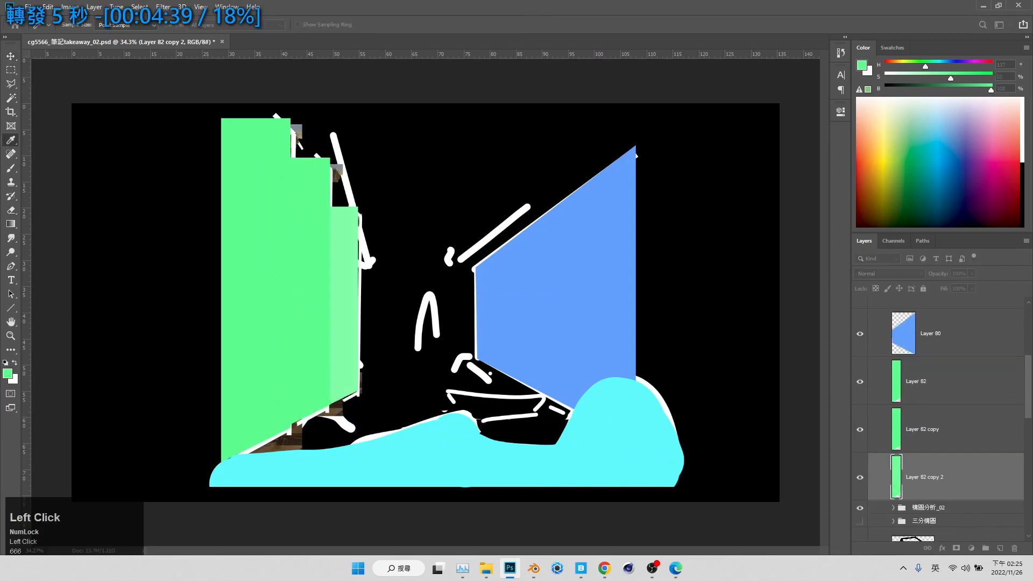
key(ctrl+y)
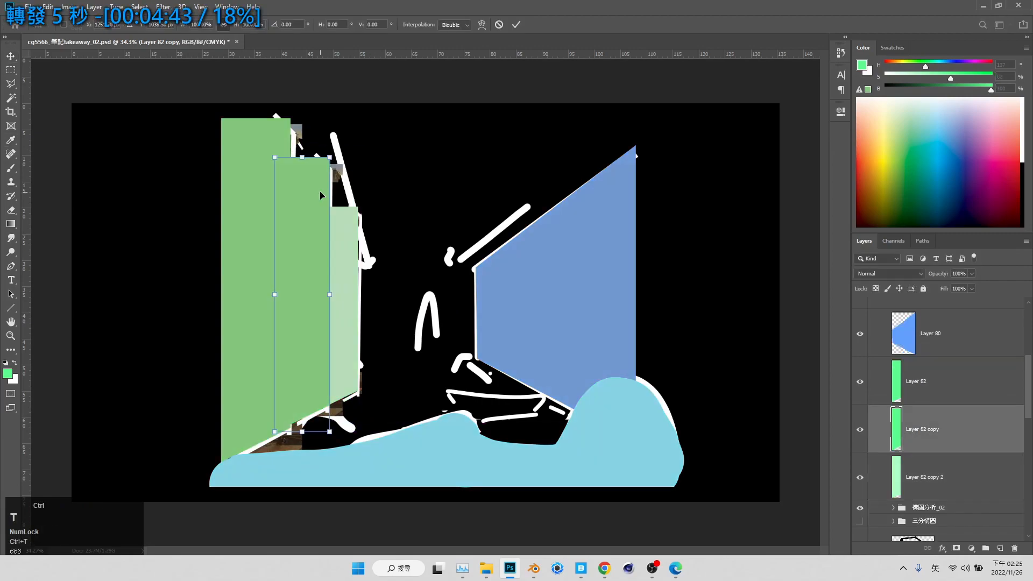
click(327, 207)
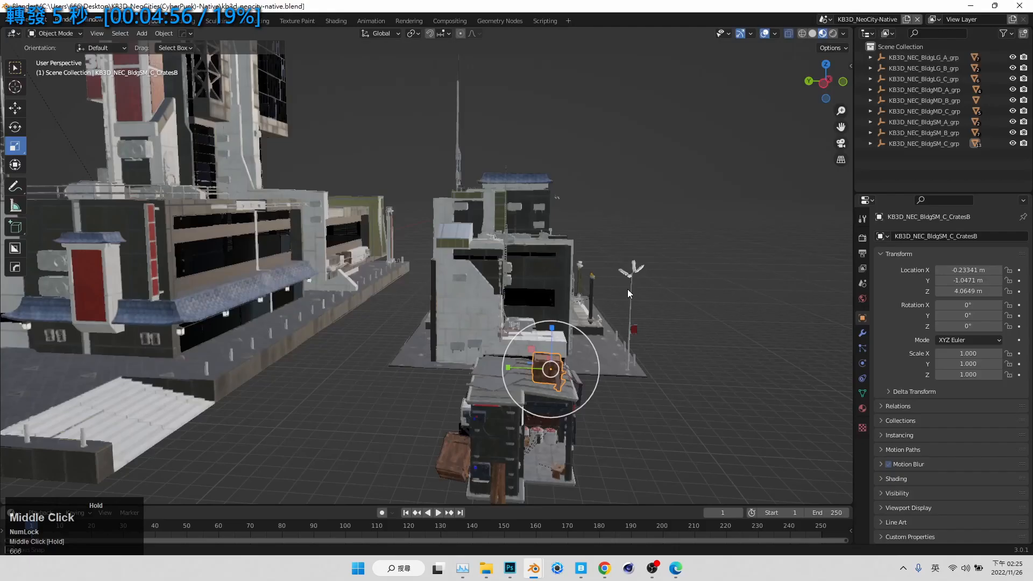
Step: Copy the Chinese Medicine shop's objects from the Blender kit file and paste them into the cybercity scene
scroll(537, 346, up, 2)
middle_drag(627, 289, 528, 308)
key(ctrl+c)
click(474, 516)
key(ctrl+v)
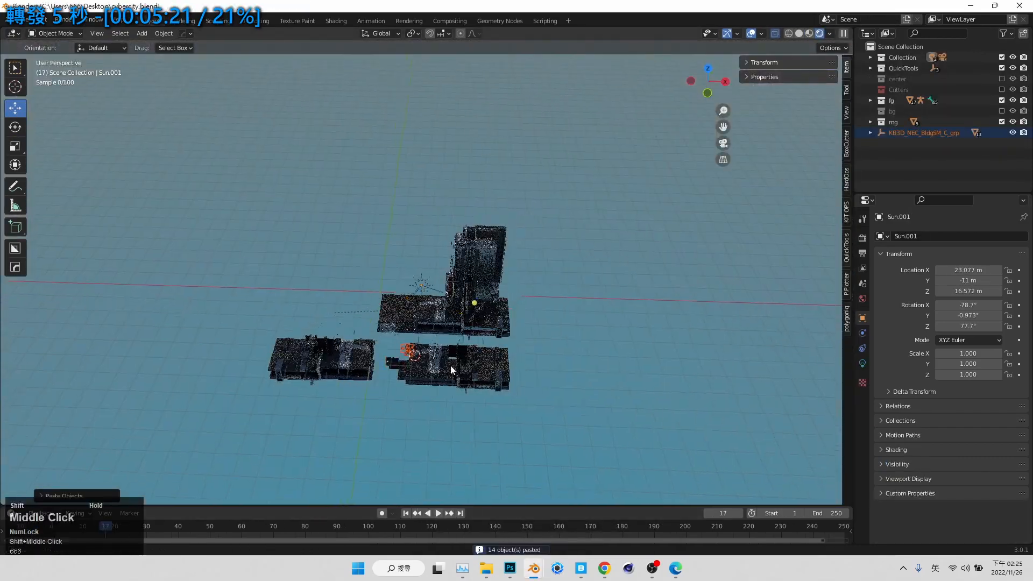
Step: Rotate the pasted shop and move it into position on the dark foreground platform
click(522, 301)
shift+middle_drag(451, 364, 553, 329)
key(ctrl+z)
scroll(505, 318, up, 6)
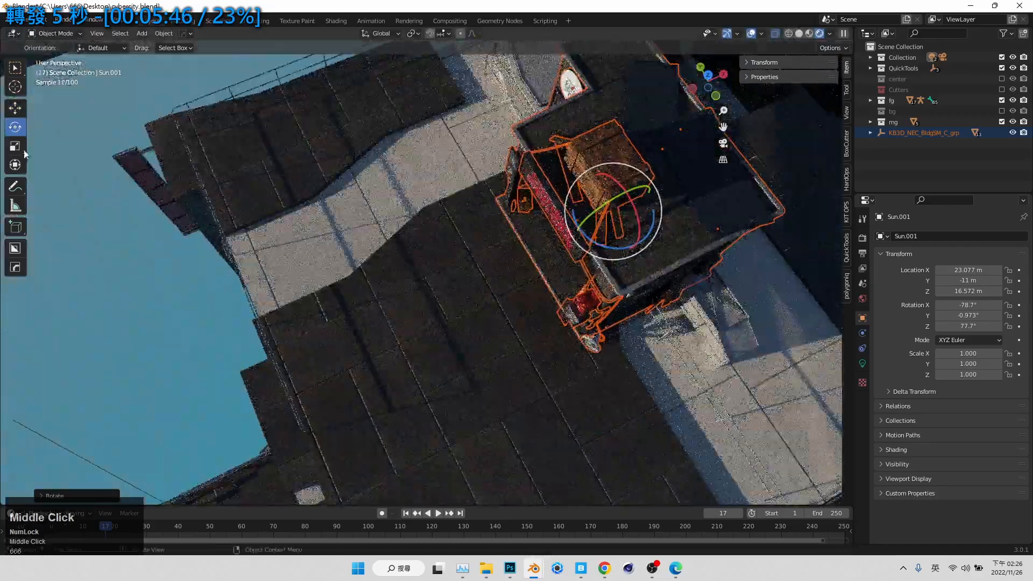
click(15, 108)
drag(618, 190, 530, 294)
scroll(579, 269, up, 3)
middle_drag(565, 306, 596, 224)
middle_drag(529, 192, 556, 164)
Step: In Photoshop, show the 分析圖形(視覺)語言 group and collapse the 向大師學習構圖 group
click(510, 568)
scroll(927, 429, up, 10)
click(859, 388)
click(876, 402)
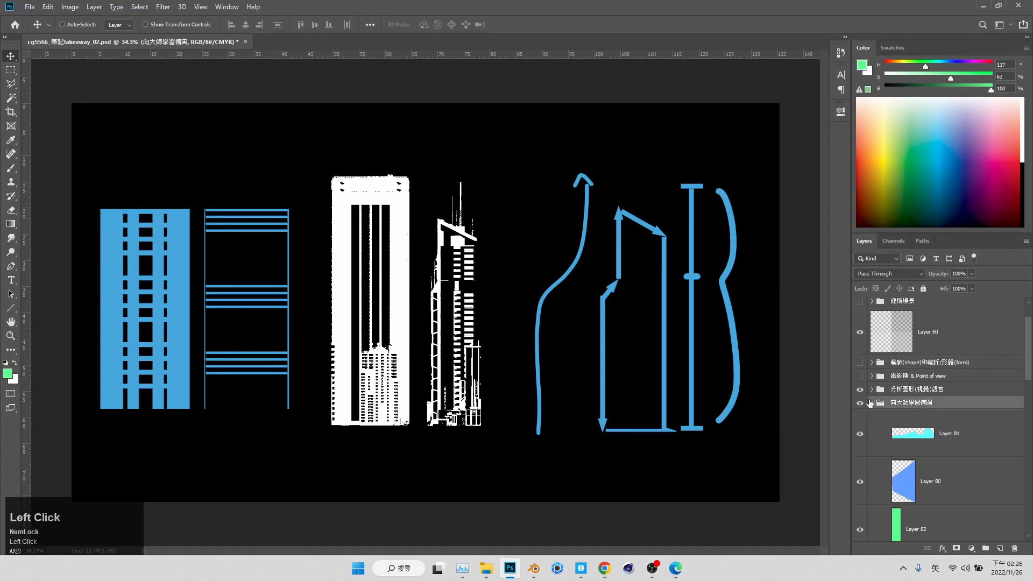
click(871, 402)
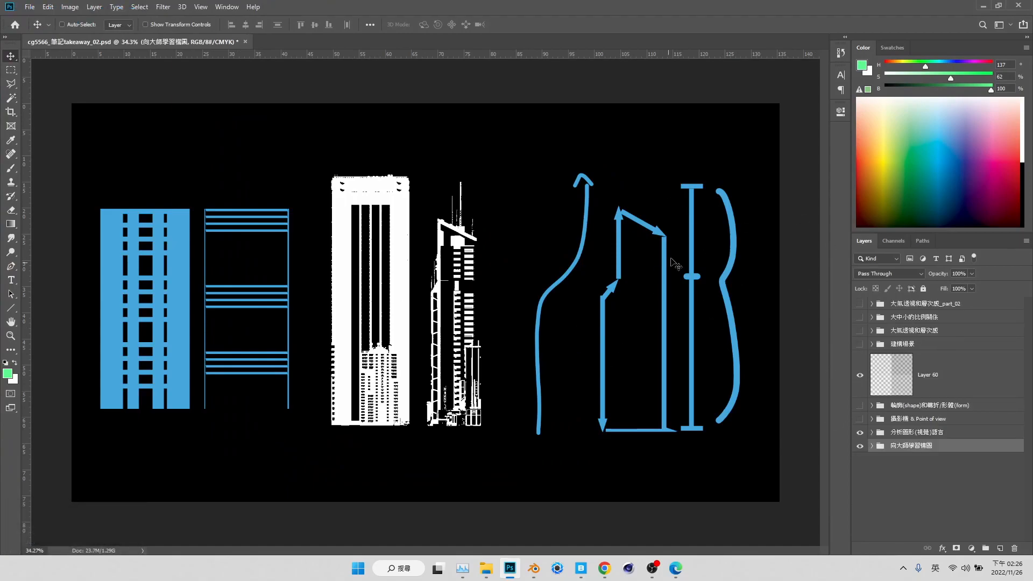
Step: Return to the Blender cybercity scene, shift the shop along the platform, and frame it beside the stairs in the camera view
click(998, 5)
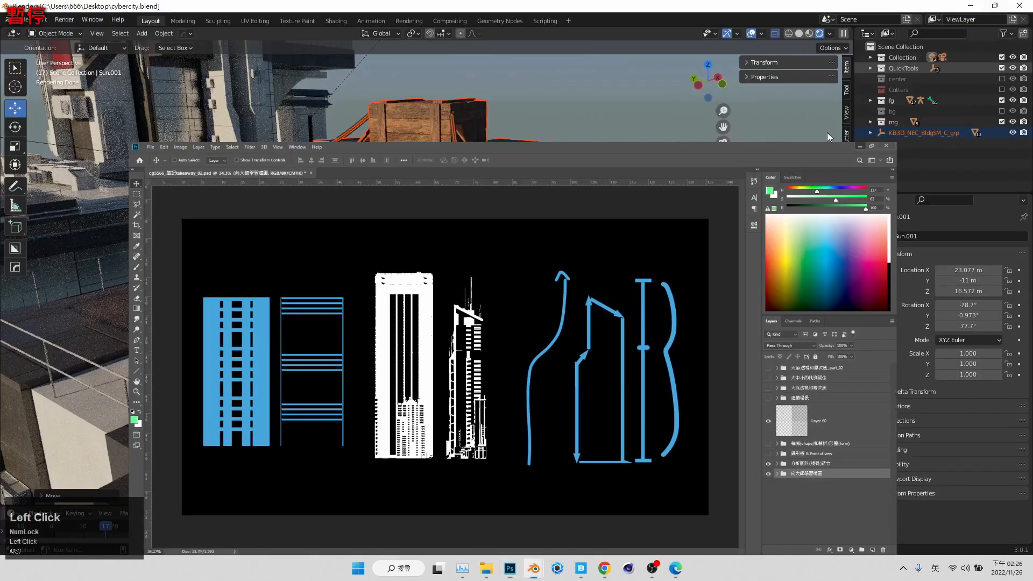
middle_drag(828, 132, 505, 236)
click(723, 143)
click(723, 143)
middle_drag(712, 196, 477, 205)
click(477, 205)
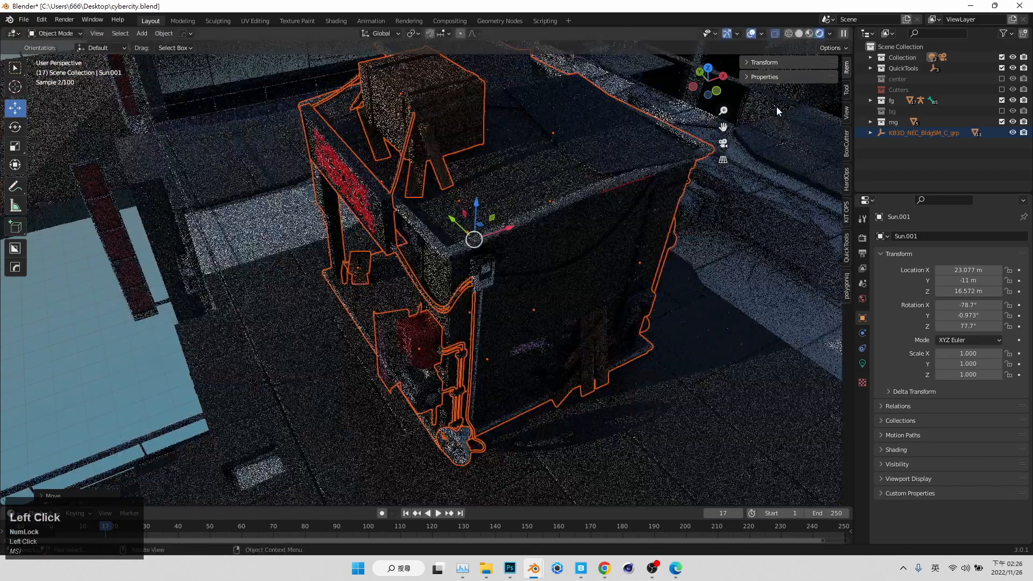
shift+middle_drag(514, 176, 604, 217)
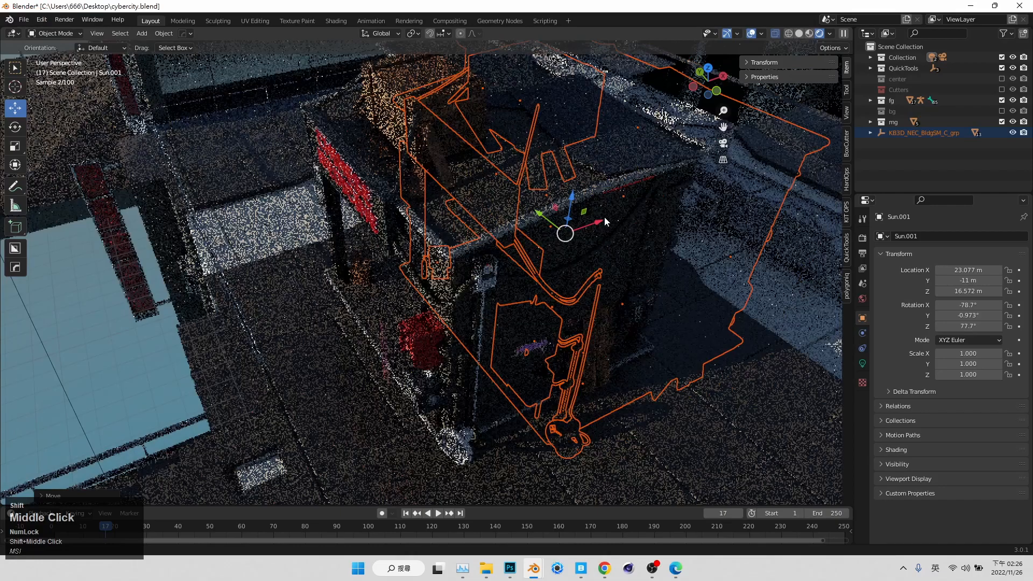
middle_drag(605, 216, 656, 208)
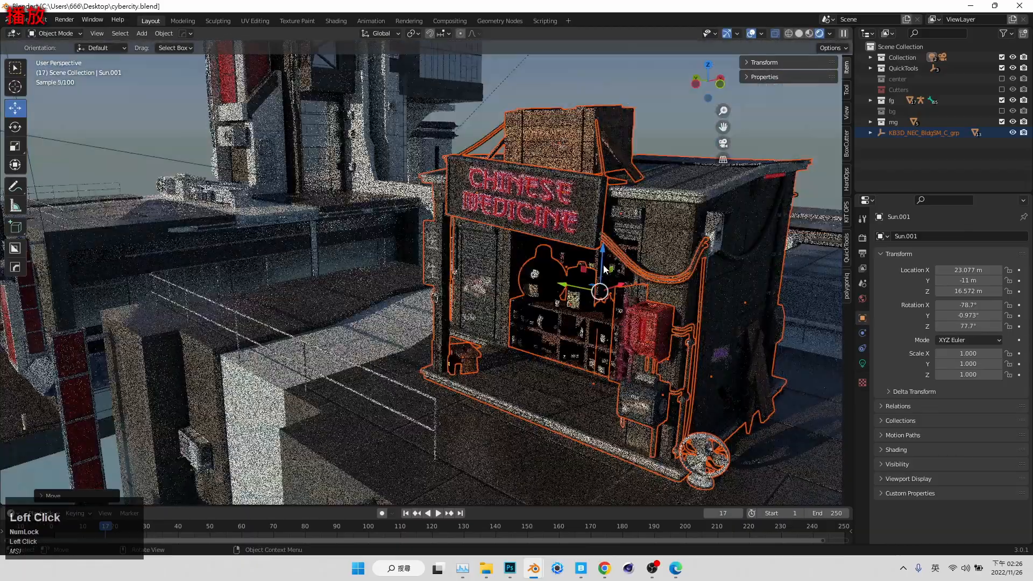
middle_drag(603, 269, 630, 269)
click(722, 143)
click(622, 193)
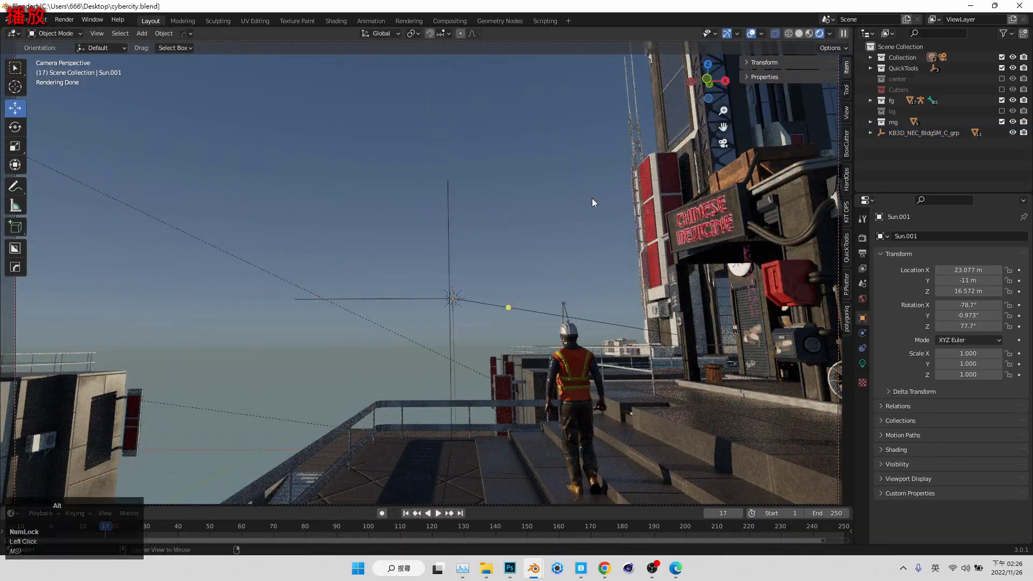
Step: Paste the Blender screenshot into the Photoshop document as a new layer above the 大中小的比例關係 group
click(510, 567)
scroll(865, 331, up, 1)
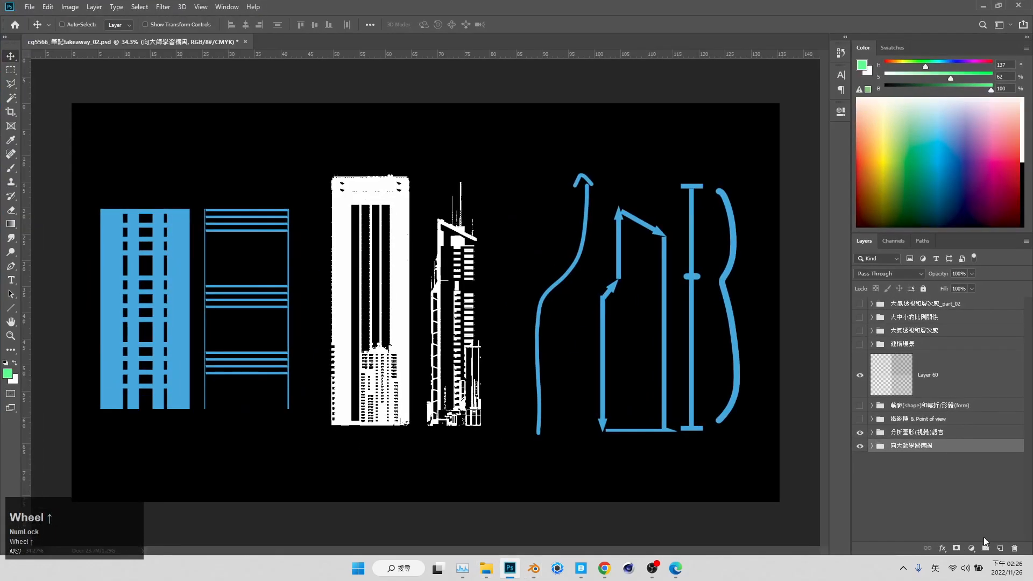
click(914, 317)
key(ctrl+v)
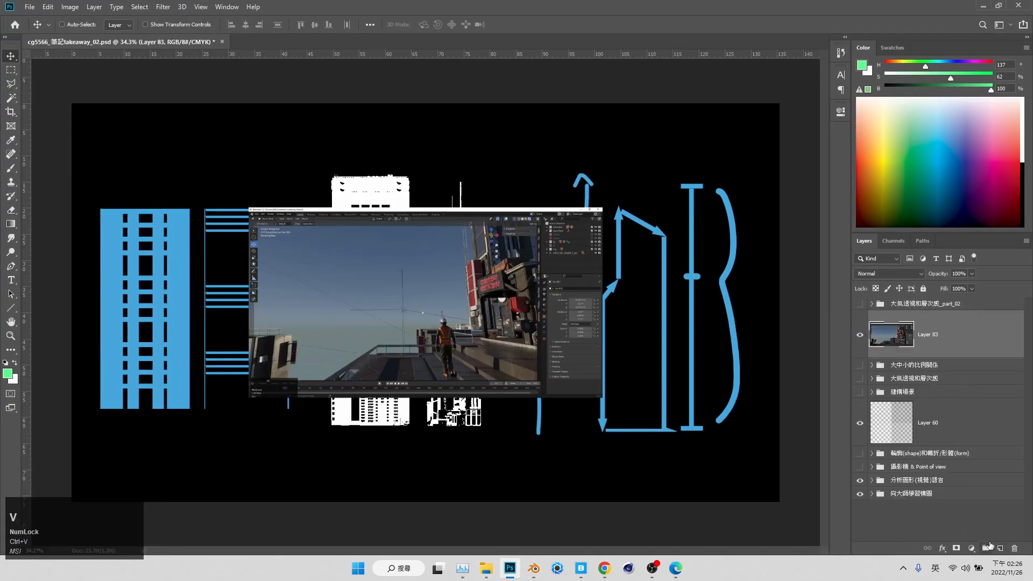
Step: Add a layer filled with white directly beneath the pasted Blender screenshot
click(928, 422)
key(ctrl+BackSpace)
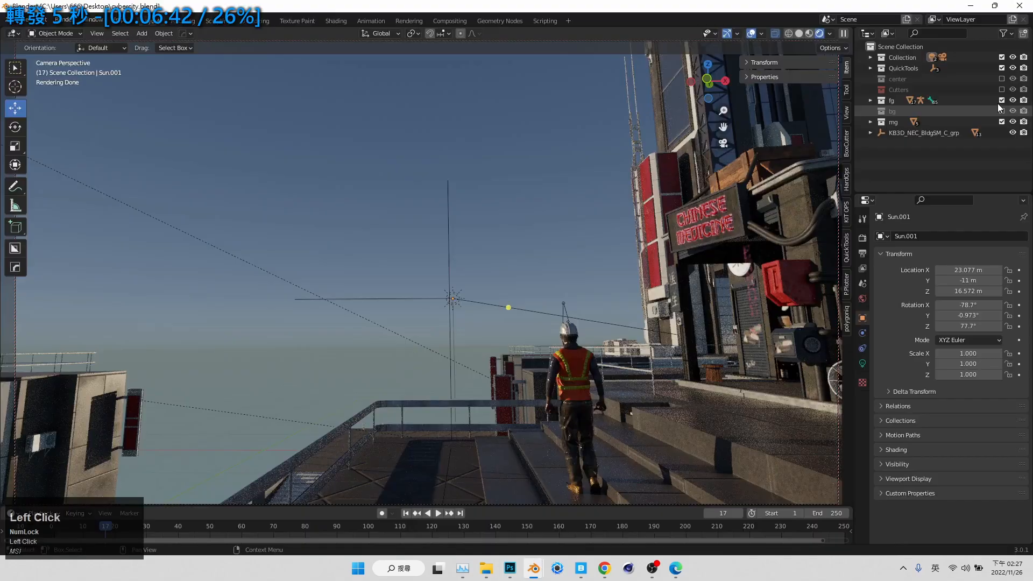
click(1001, 78)
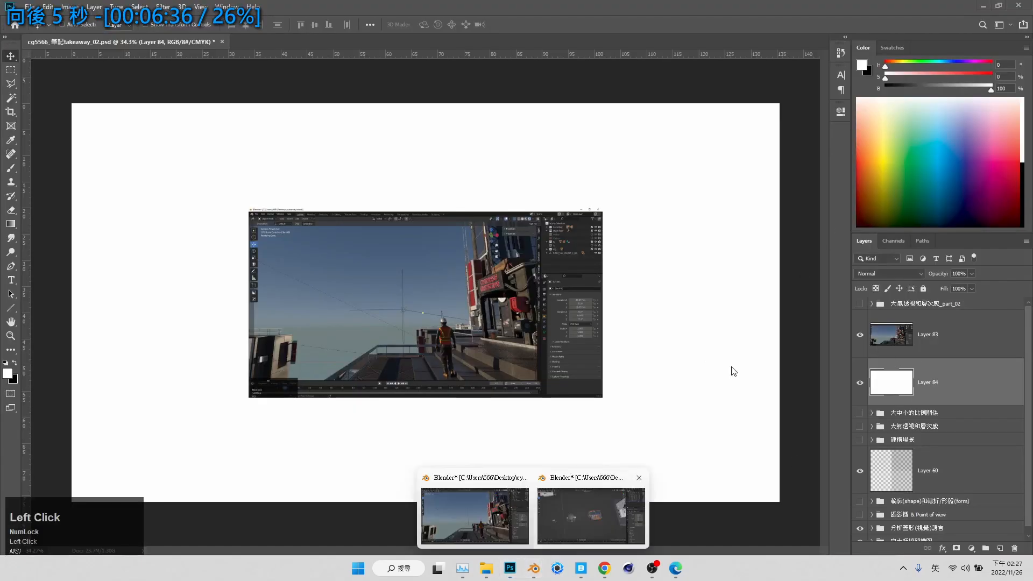
Step: Replace the older Blender screenshot layer with the copied full-city screenshot, and add an empty layer above it
key(ctrl+v)
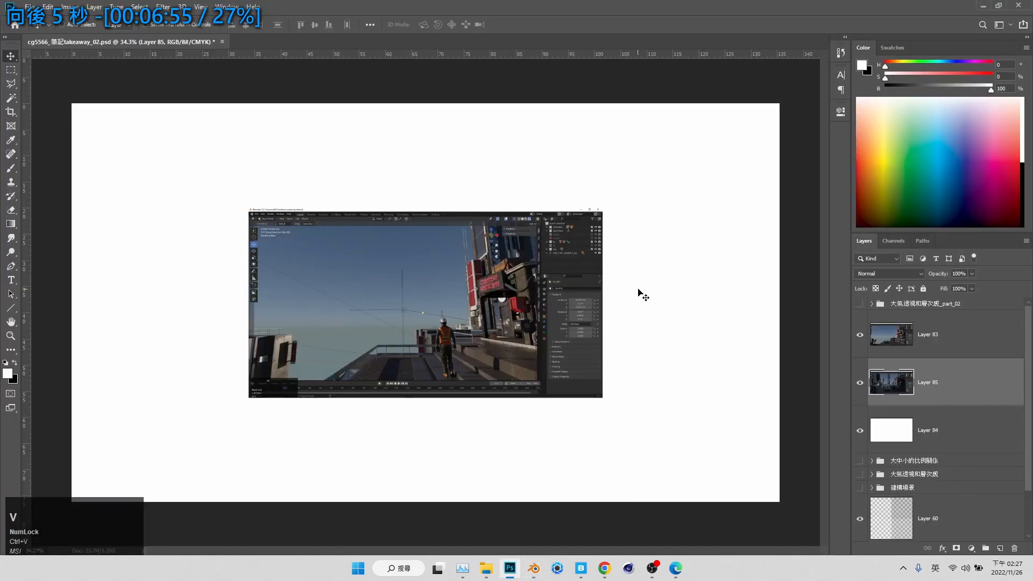
drag(968, 383, 965, 321)
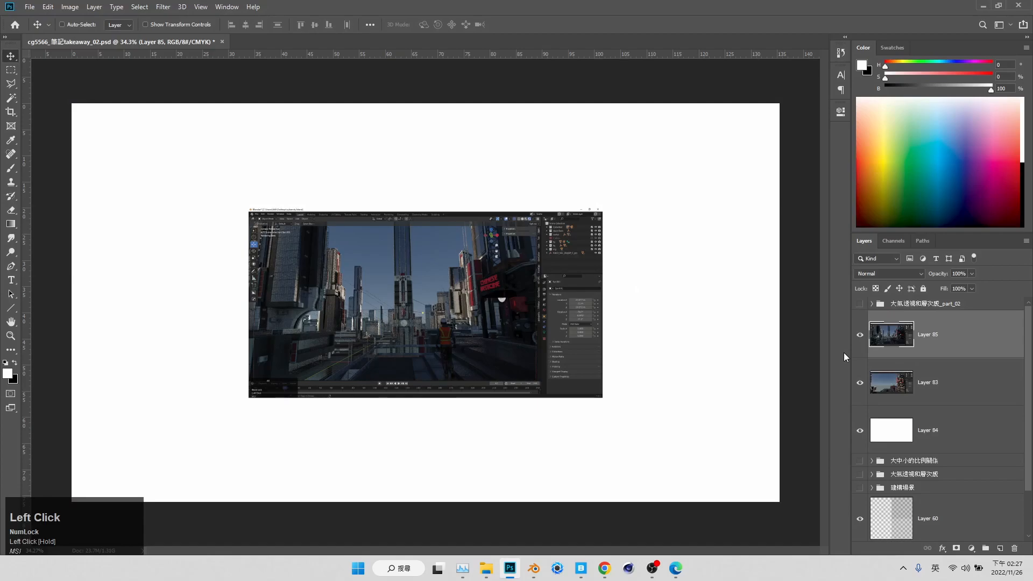
drag(893, 383, 975, 508)
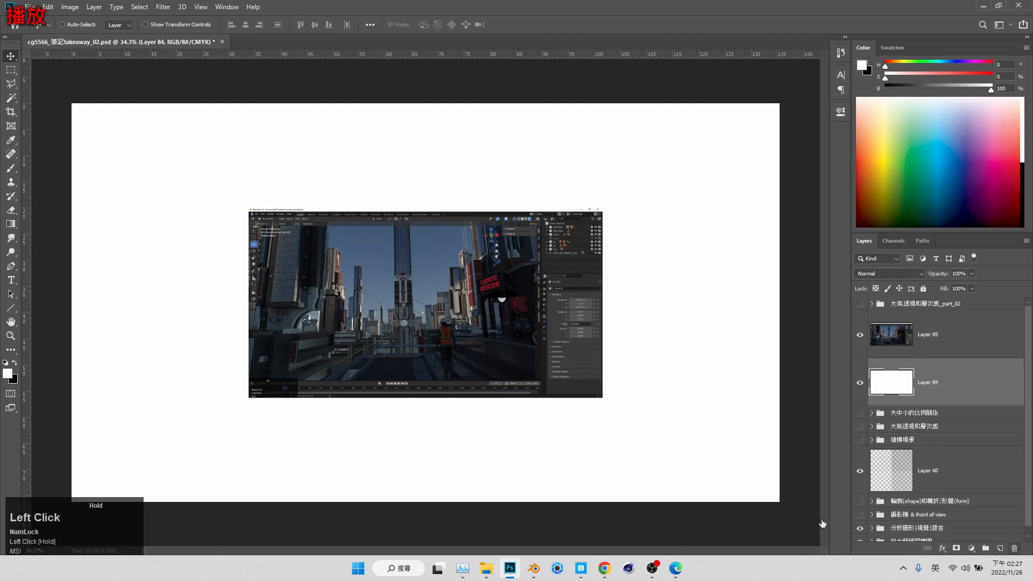
key(z)
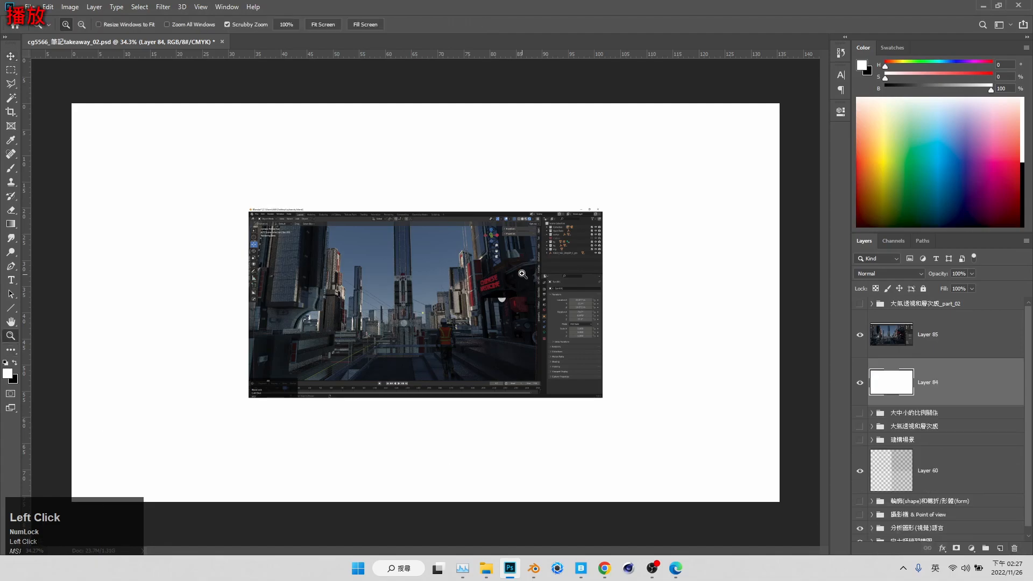
drag(522, 273, 607, 323)
key(l)
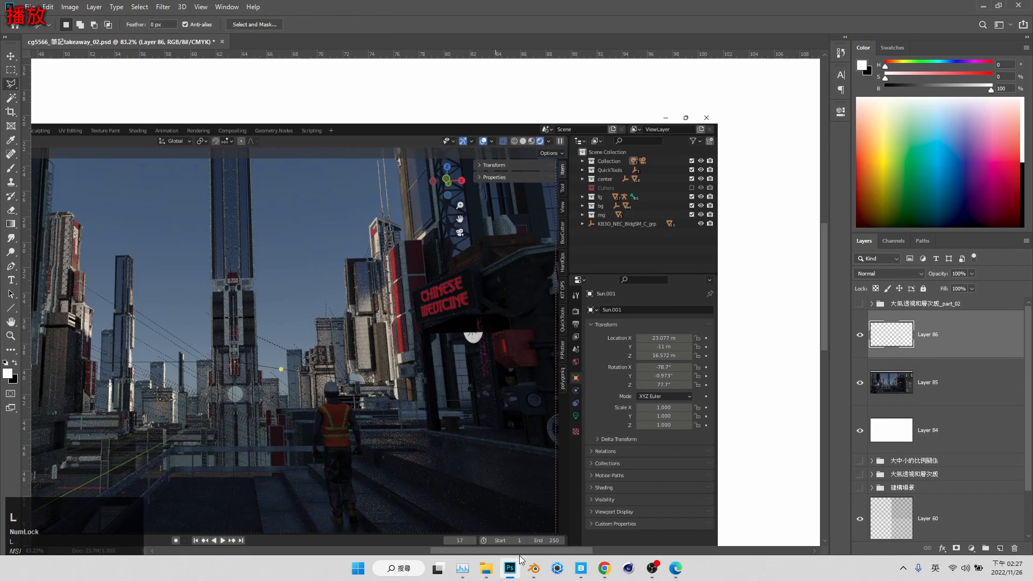
Step: Switch to the Blender cybercity scene, try hiding the KB3D_NEC_BldgSM_C_grp parent, and expand it with the parent shown again
mouse_move(533, 568)
click(477, 508)
click(1012, 133)
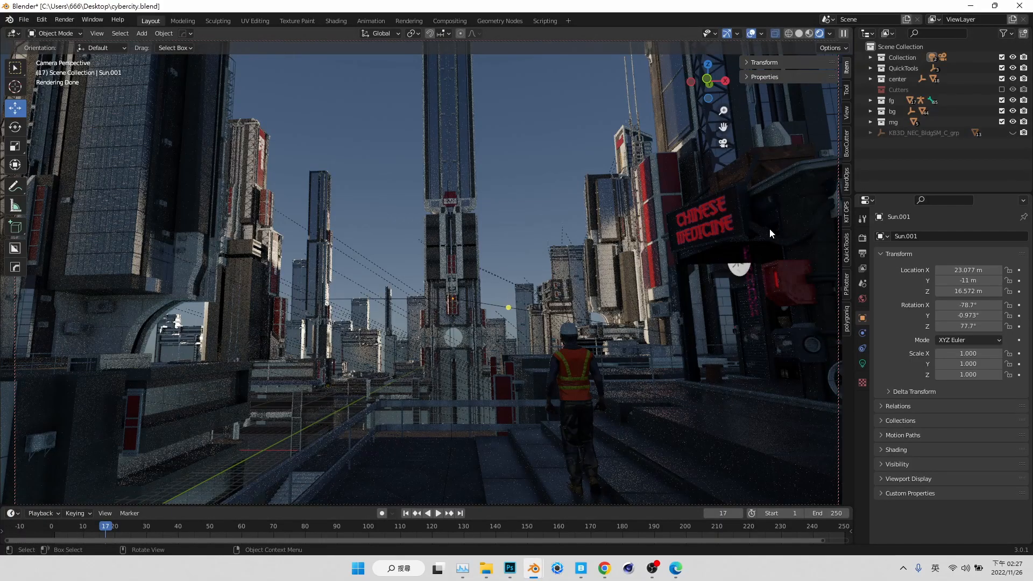
click(1022, 133)
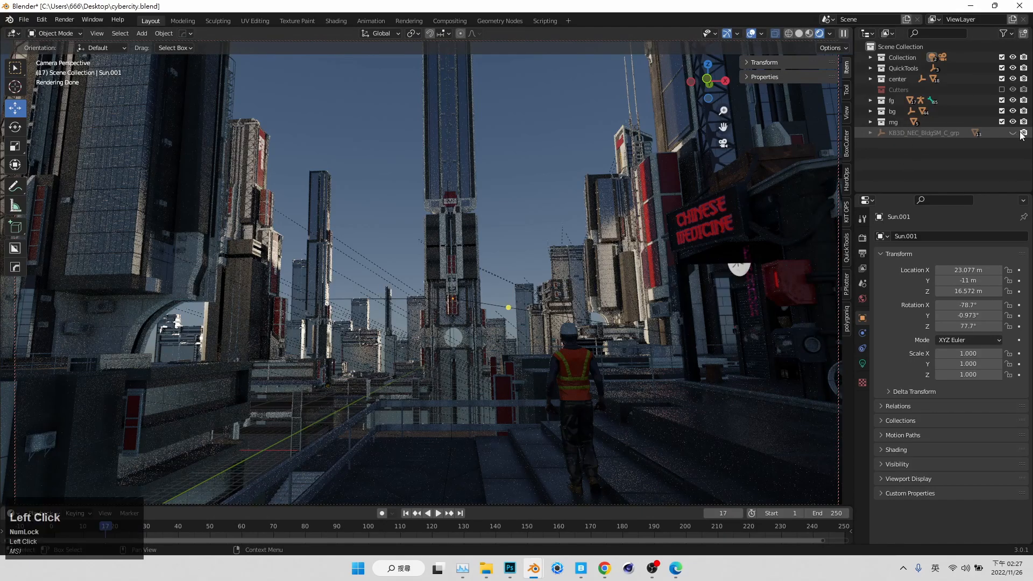
click(870, 134)
scroll(968, 107, down, 2)
click(1012, 107)
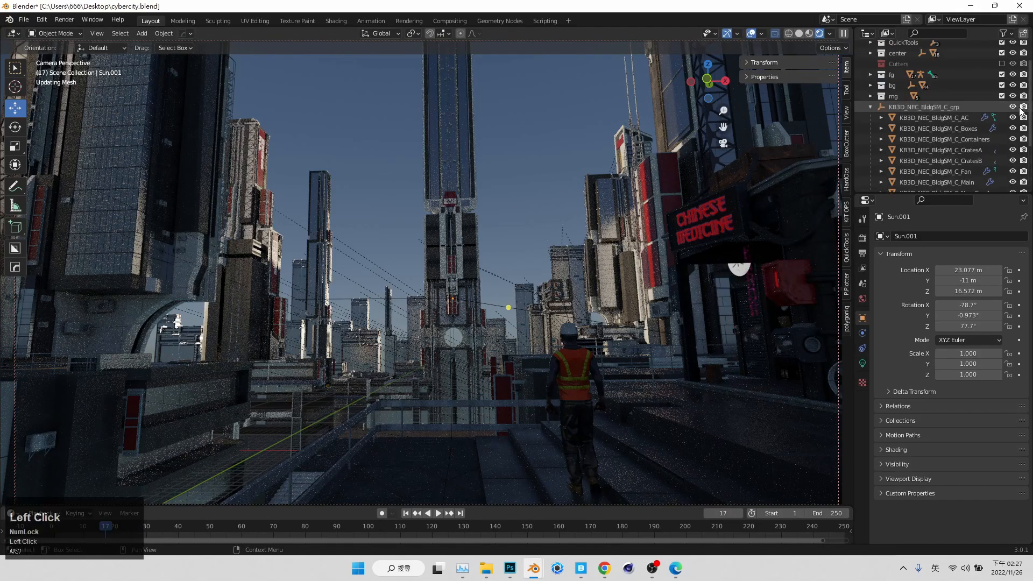
Step: Move KB3D_NEC_BldgSM_C_grp and all its child objects into a new collection named fg_02, and exclude that collection from the view layer
scroll(941, 123, down, 4)
click(946, 179)
scroll(936, 156, up, 5)
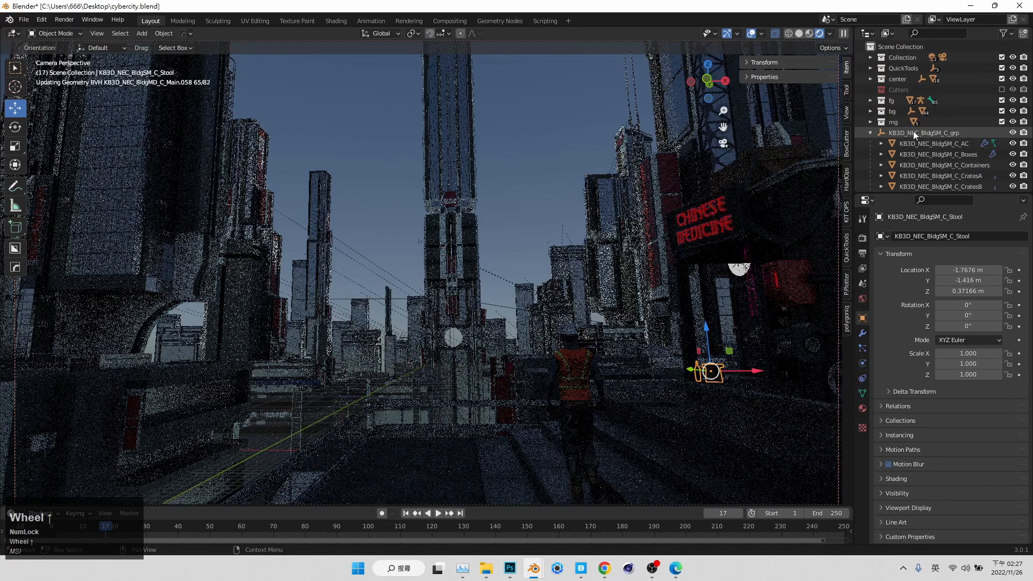
shift+click(912, 132)
ctrl+click(947, 144)
right_click(890, 142)
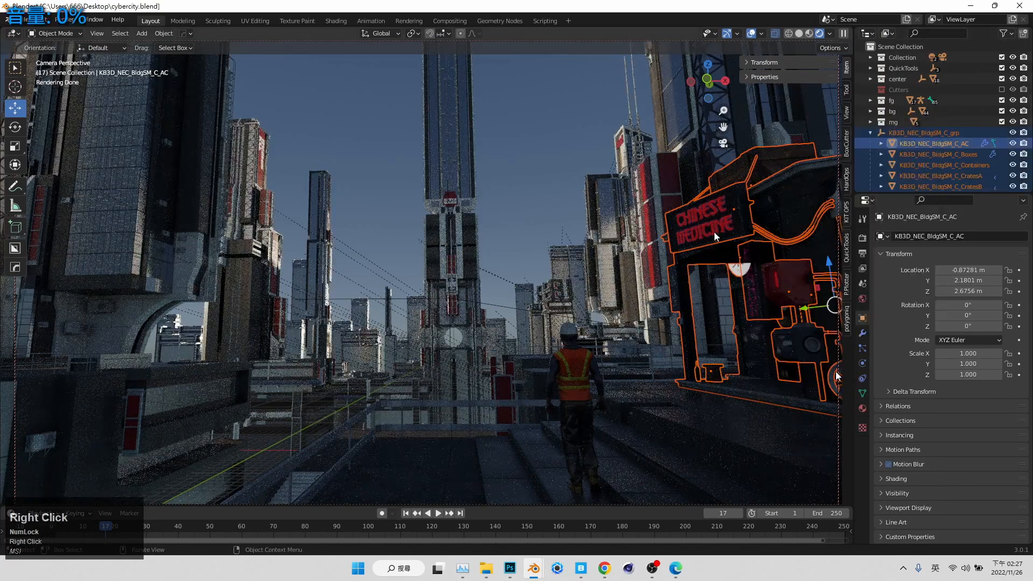
right_click(685, 221)
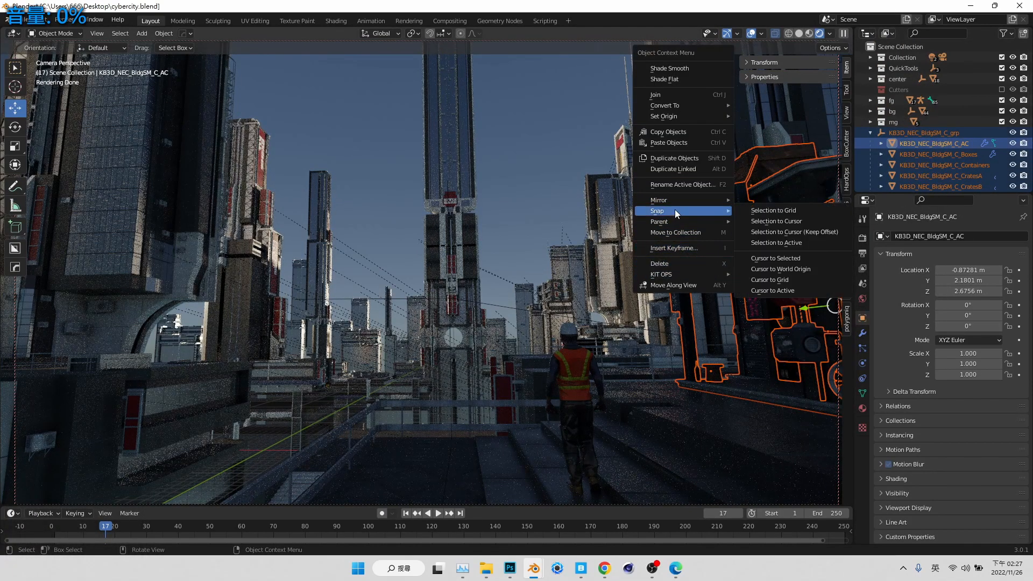
click(673, 235)
click(647, 292)
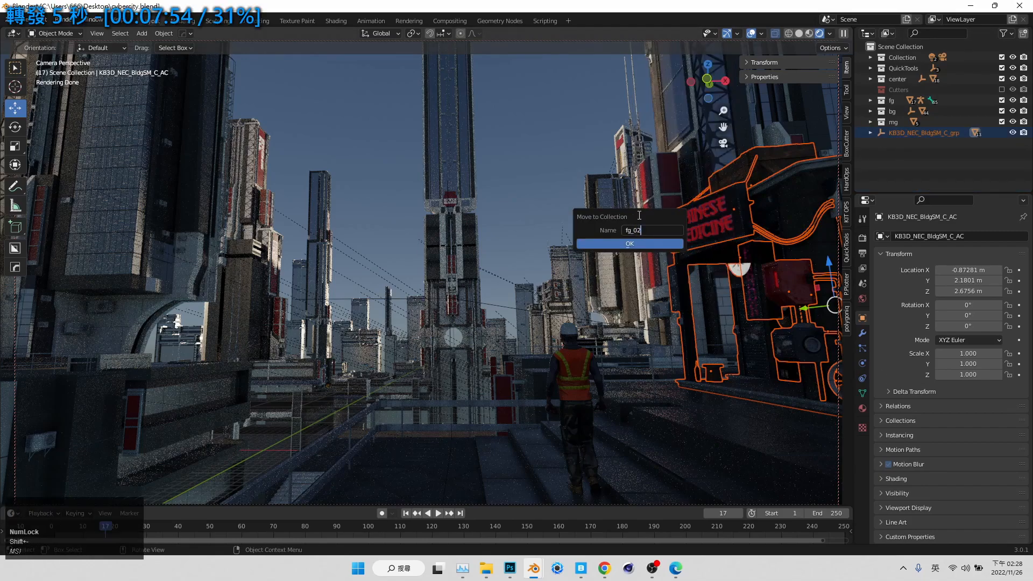
click(630, 244)
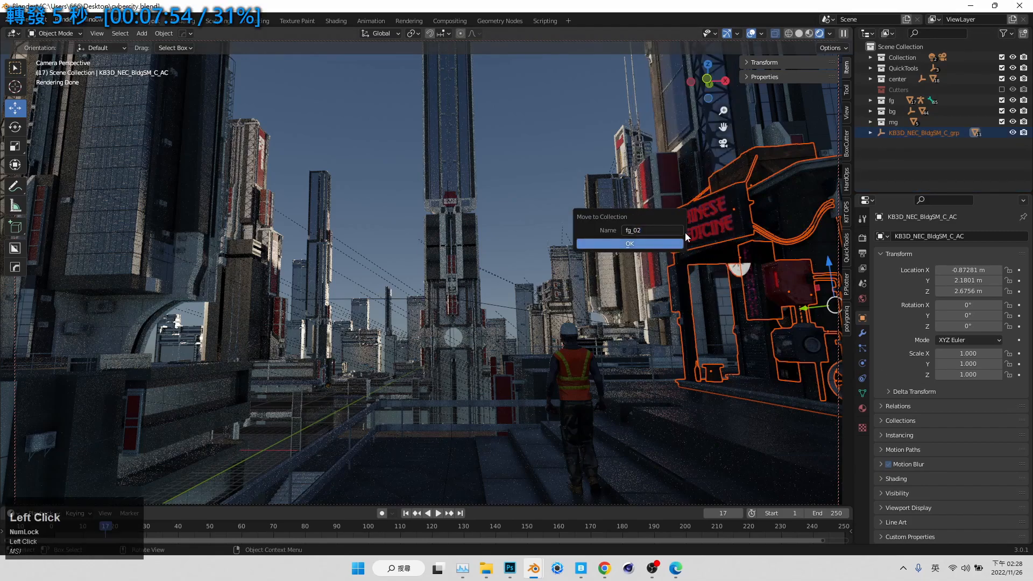
click(1002, 132)
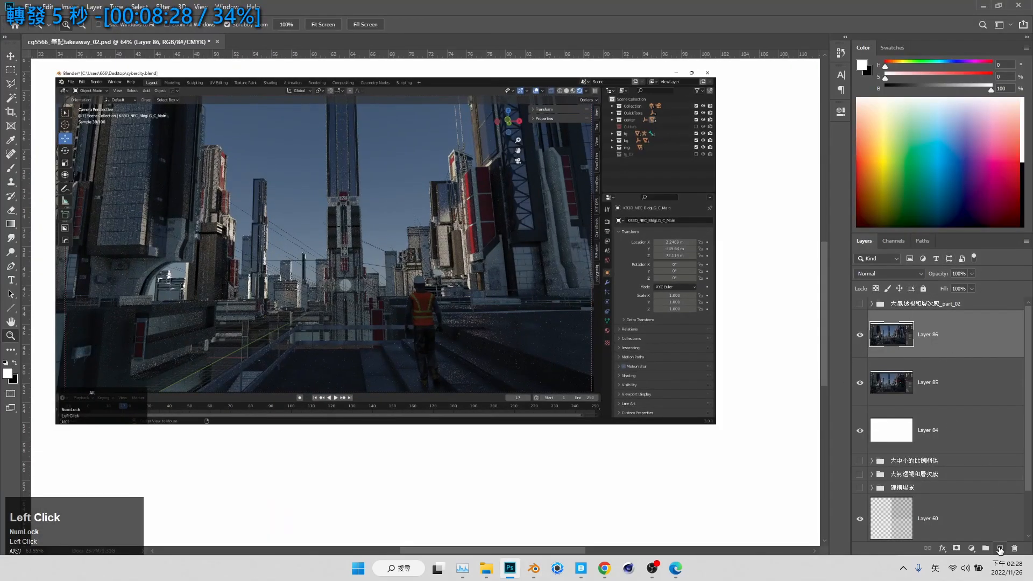
Step: In Photoshop, add a layer above the pasted shop-free screenshot and draw white 5 px perspective lines converging towards the central tower
click(998, 549)
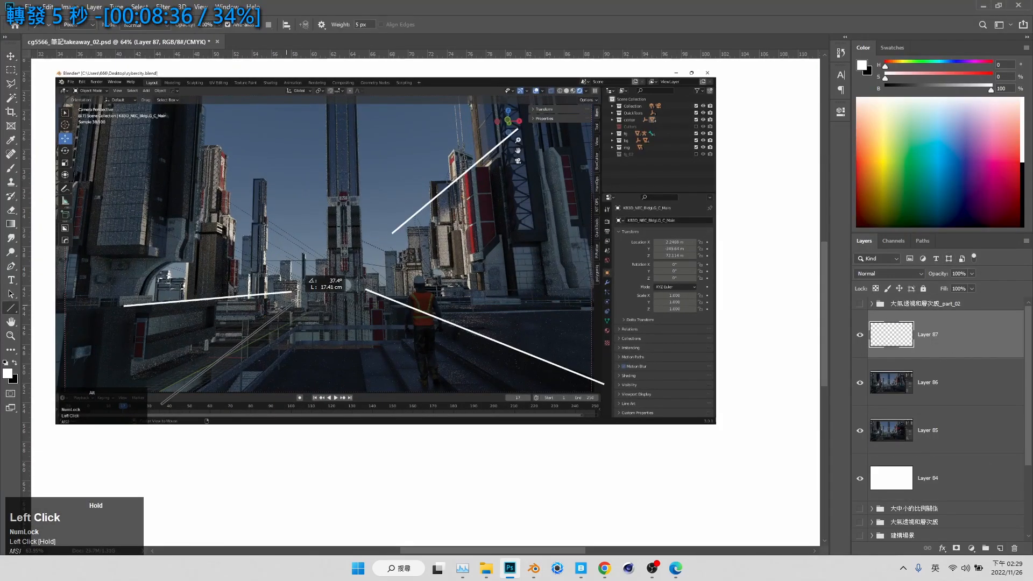
drag(332, 305, 159, 405)
drag(159, 154, 304, 234)
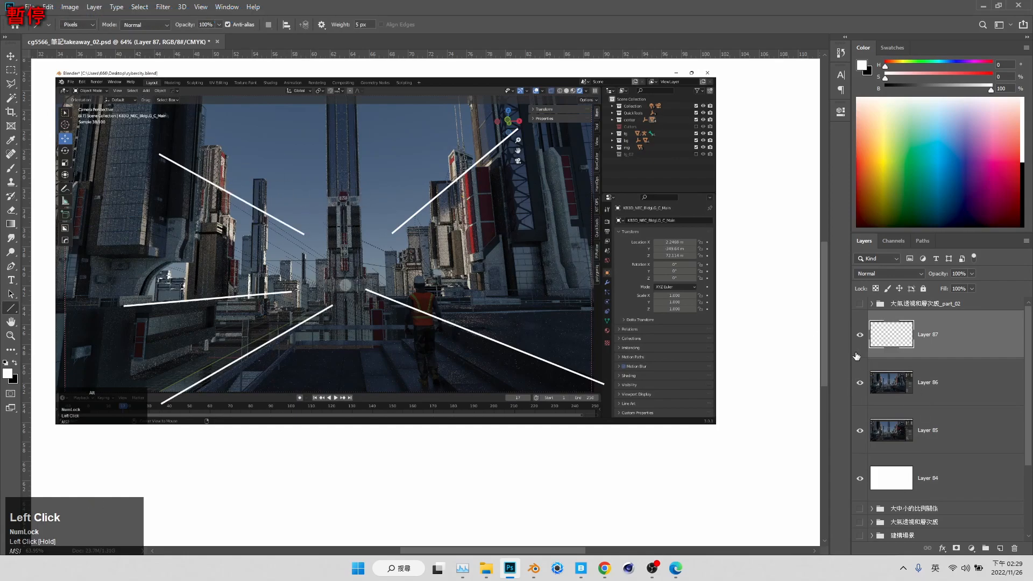
Step: With Layer 86 hidden, add a layer above the perspective lines and set the foreground colour to blue, hue 214 and saturation 100
click(860, 382)
click(999, 549)
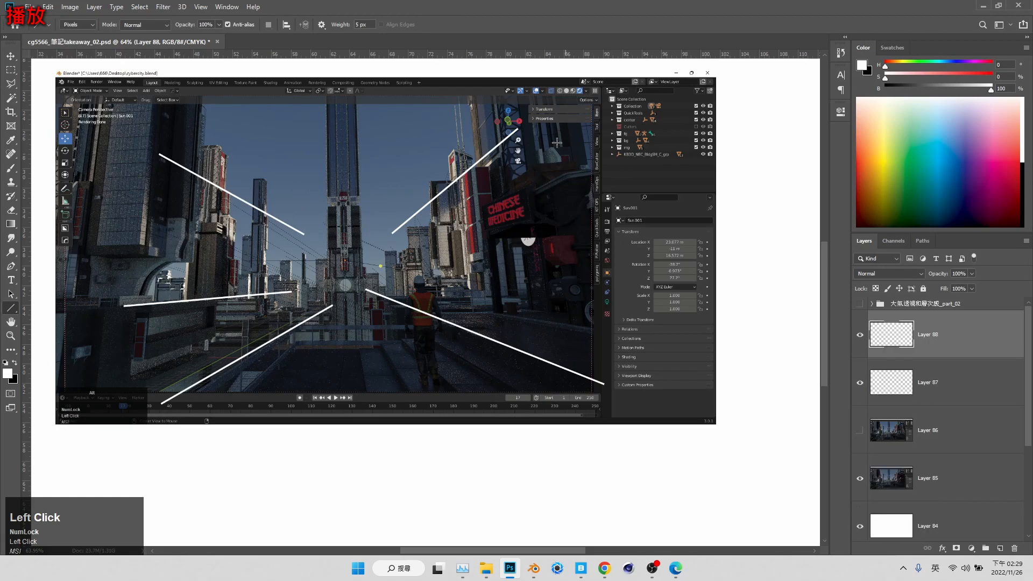
click(947, 65)
click(992, 77)
Step: Draw two blue 16 px arrows, one from above and one from below the Chinese Medicine shop, pointing towards the street
drag(567, 164, 467, 216)
key(ctrl+z)
click(321, 25)
click(328, 93)
drag(517, 118, 445, 155)
key(ctrl+z)
drag(556, 152, 466, 213)
key(ctrl+z)
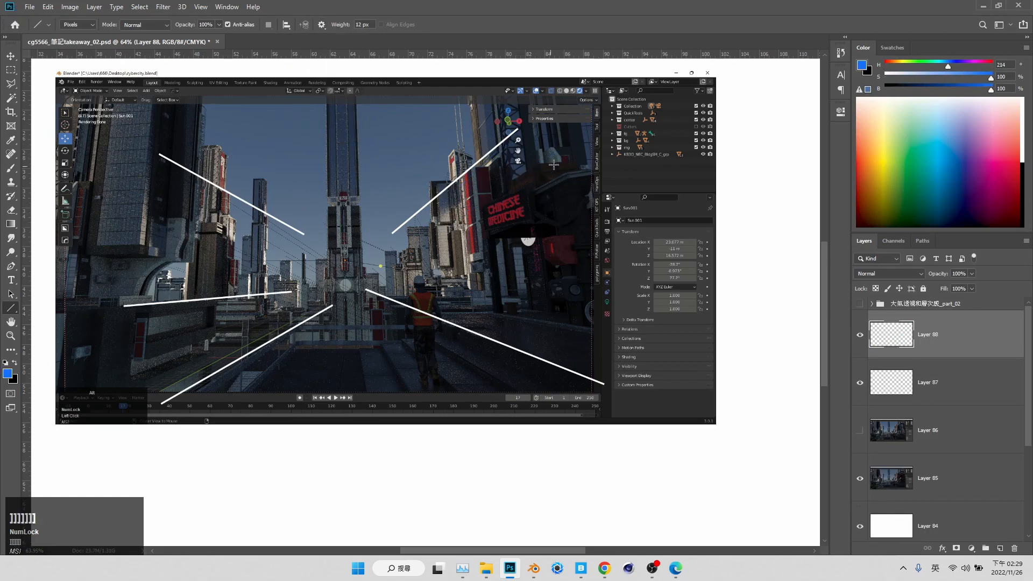
drag(565, 158, 476, 207)
drag(606, 341, 471, 304)
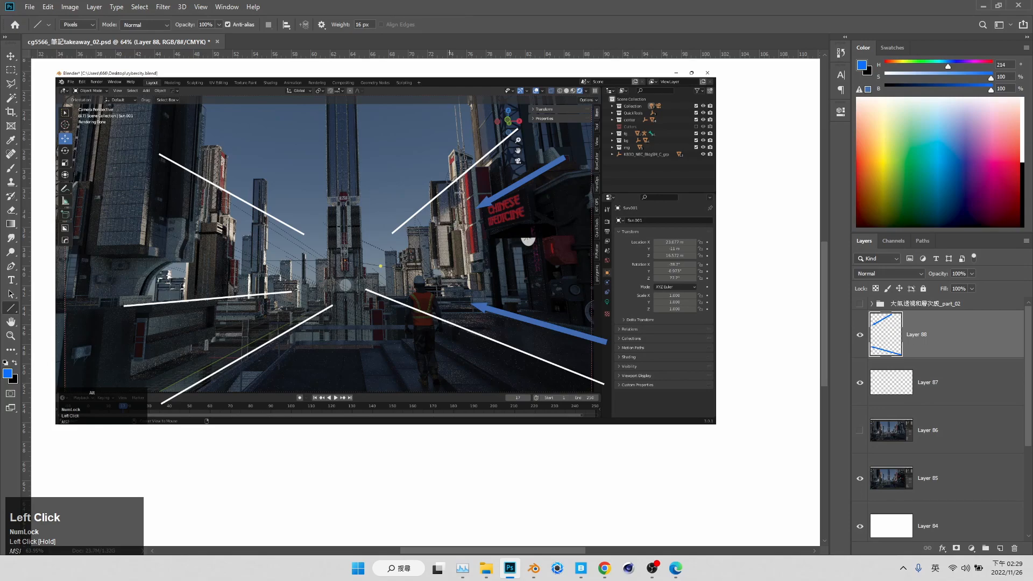
Step: Try further arrows over the shop on the perspective-lines layer, and undo them together with the two blue arrows
scroll(786, 413, up, 2)
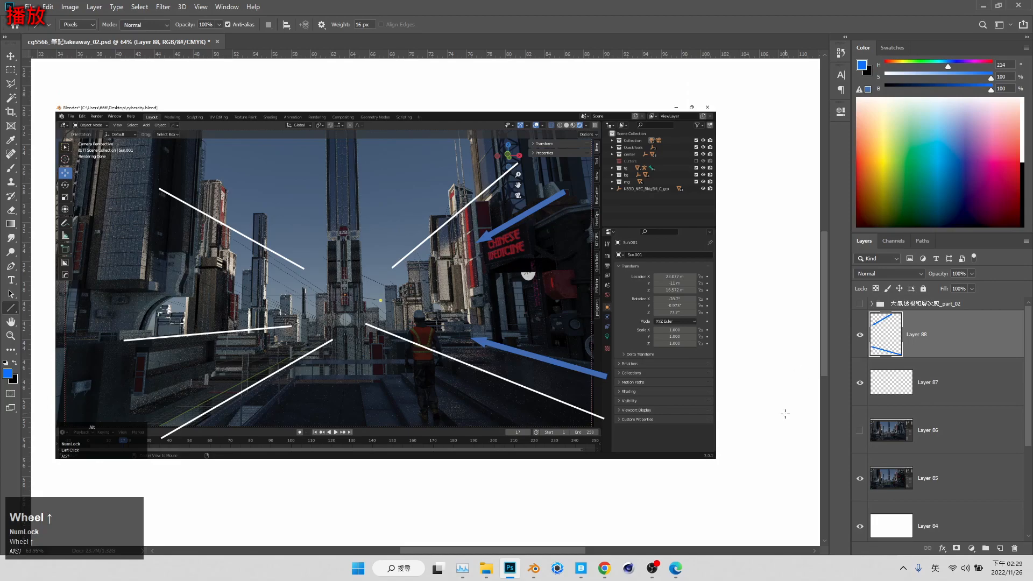
click(926, 382)
drag(561, 192, 569, 370)
key(ctrl+z)
drag(533, 225, 435, 268)
drag(547, 246, 443, 272)
drag(601, 356, 385, 300)
key(ctrl+z)
key(ctrl+z)
key(ctrl+z)
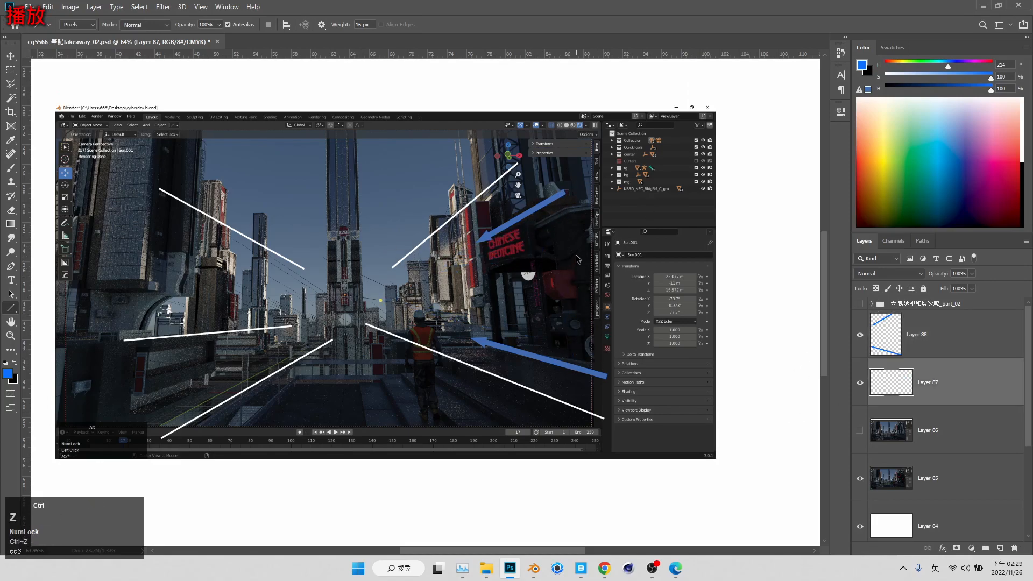
key(ctrl+z)
Step: Outline the Chinese Medicine shop with a Polygonal Lasso selection and subtract the excess above its roof
key(l)
click(491, 346)
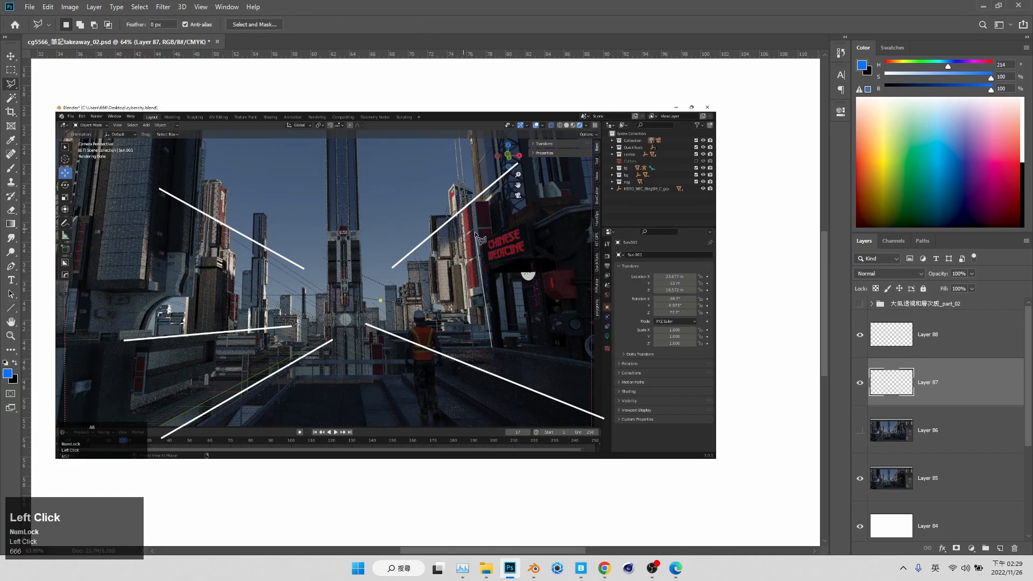
click(539, 185)
click(554, 179)
click(597, 198)
click(616, 214)
click(630, 324)
click(620, 381)
double_click(526, 369)
alt+click(518, 204)
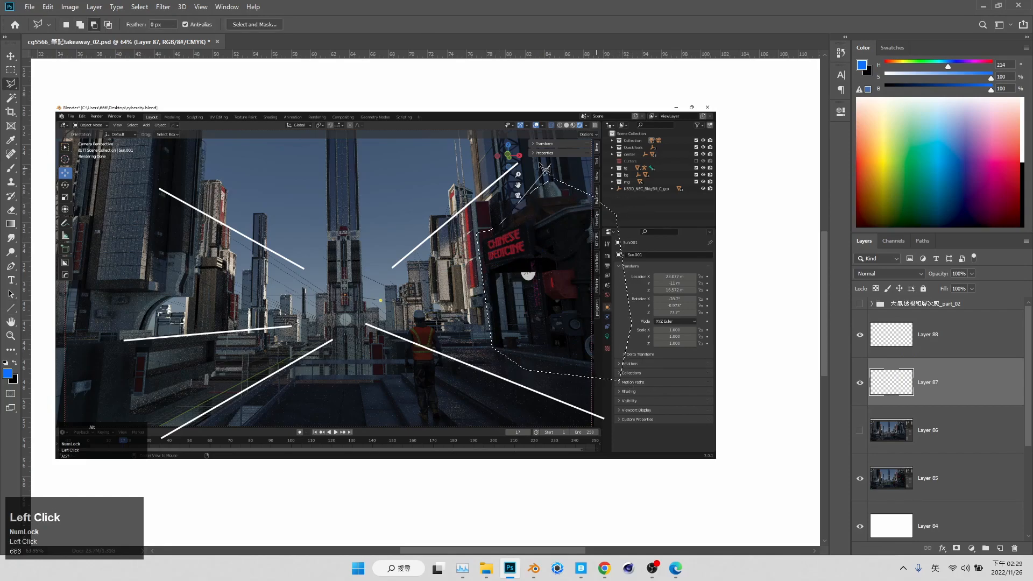
key(super)
click(11, 70)
Step: Add a layer directly above Layer 86 and invert the shop selection
click(944, 431)
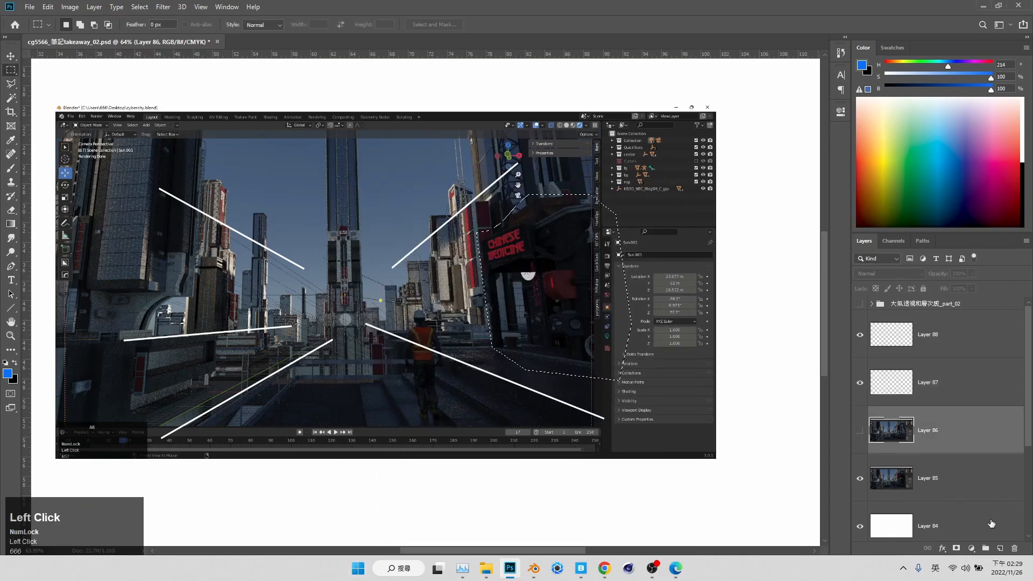
click(1000, 549)
key(ctrl+shift+i)
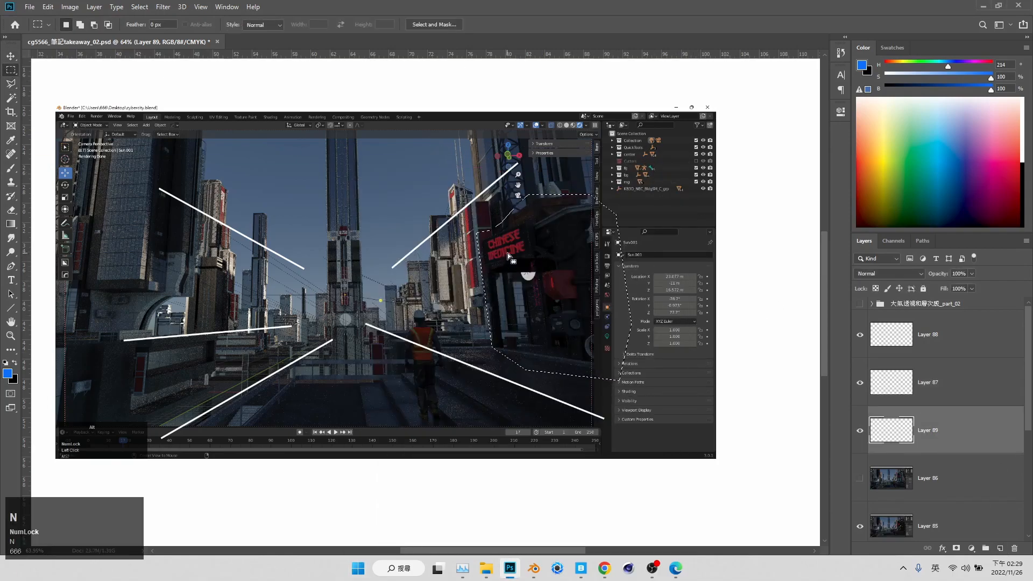
Step: Paint a white glow around the outside of the shop with a large Soft Round brush, and deselect
key(b)
right_click(614, 237)
click(584, 210)
key(d)
right_click(566, 209)
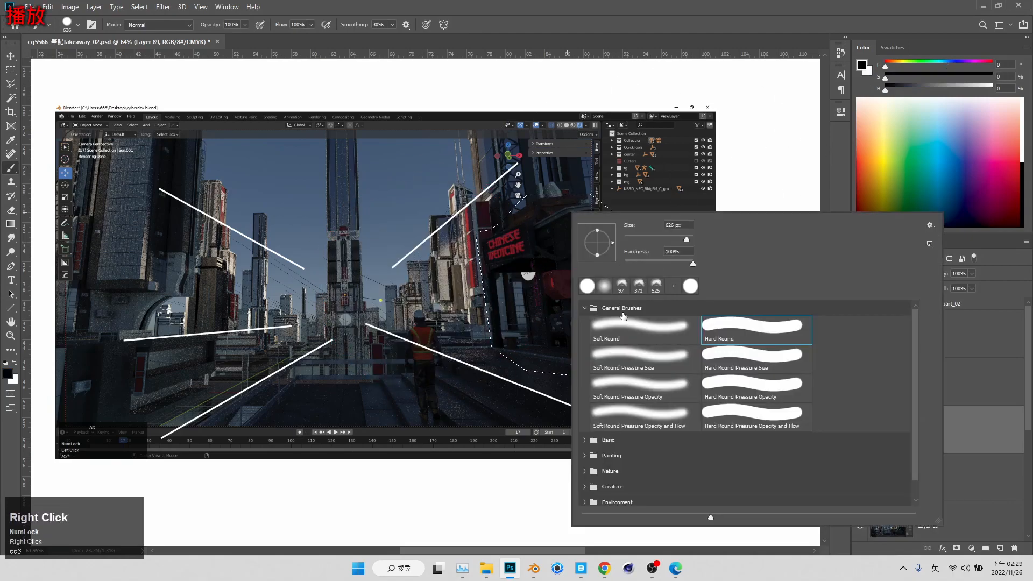
double_click(634, 327)
key(x)
drag(484, 344, 638, 224)
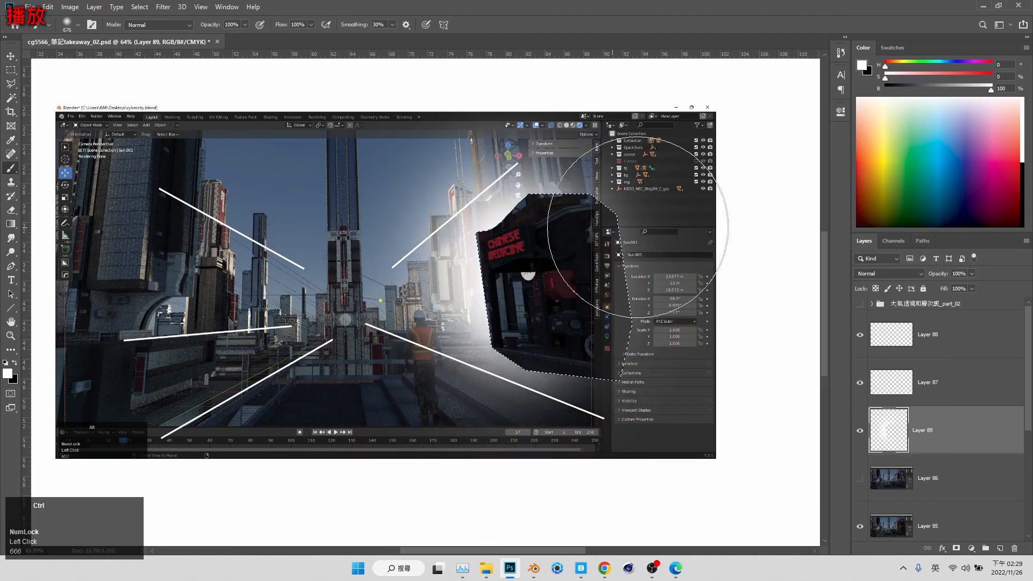
key(ctrl+d)
Step: Erase part of the white glow below the shop with a large soft eraser
key(e)
drag(421, 420, 517, 420)
right_click(579, 441)
double_click(645, 359)
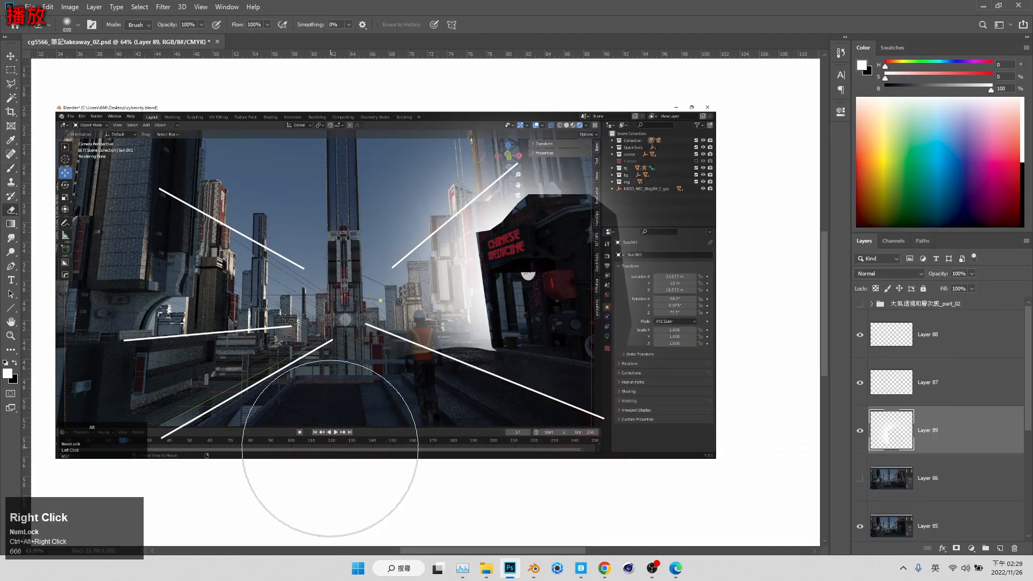
Step: Set the white glow layer's opacity to 20%
click(956, 274)
drag(942, 274, 842, 272)
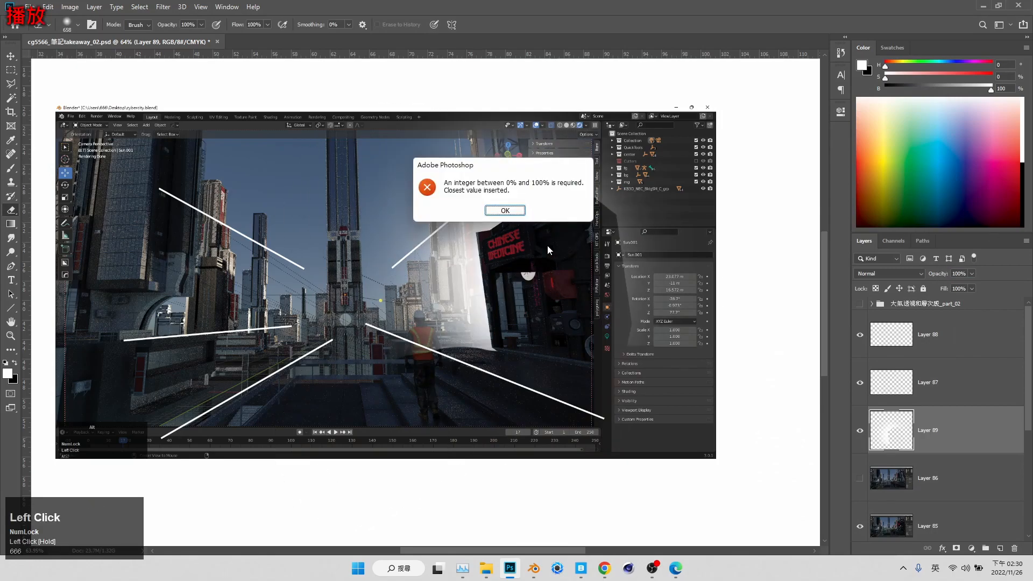
key(Return)
drag(966, 270, 857, 277)
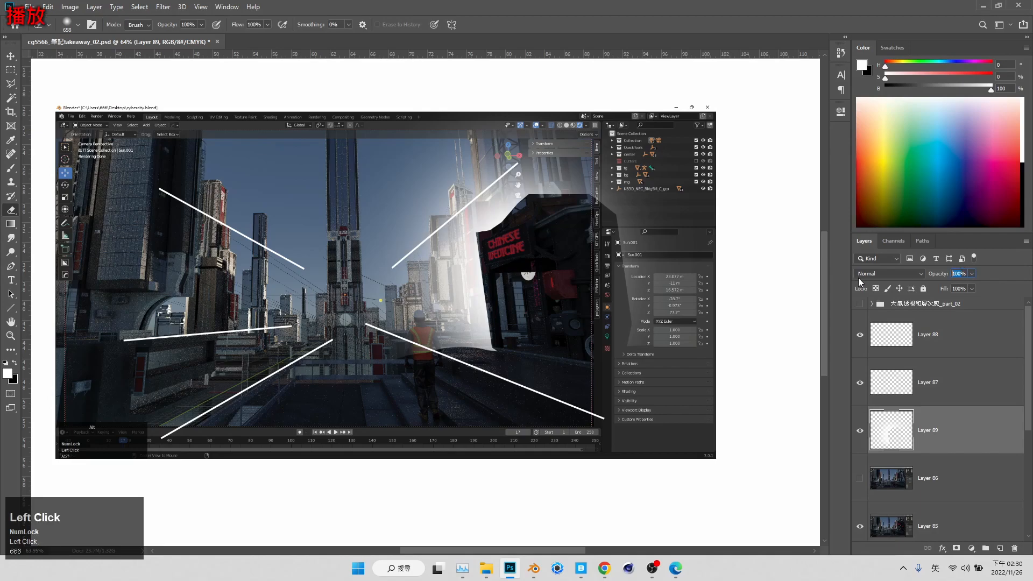
text(20)
key(Return)
key(w)
key(e)
ctrl+alt+right_drag(642, 241, 568, 236)
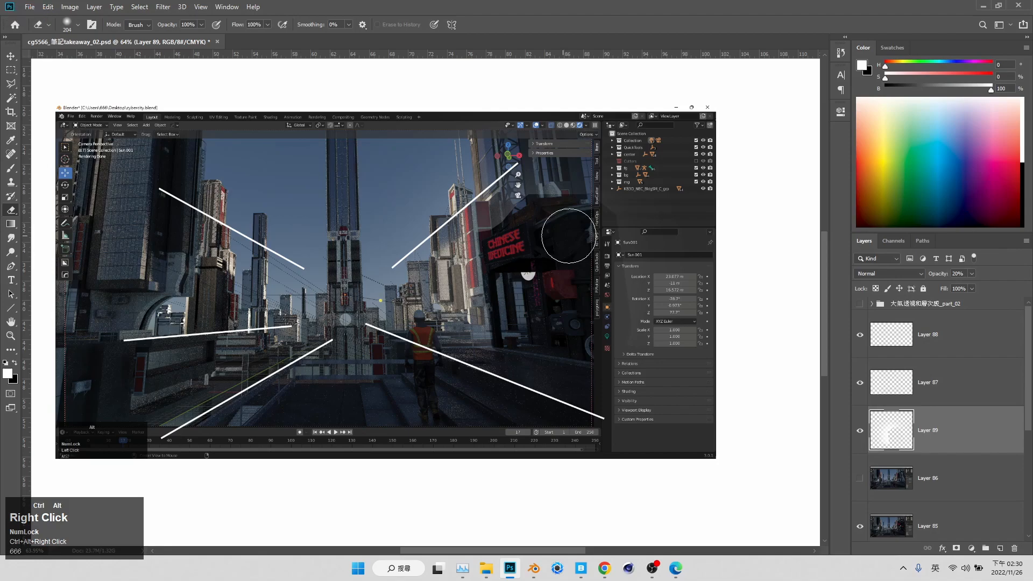
right_click(525, 288)
click(780, 351)
click(661, 26)
click(11, 335)
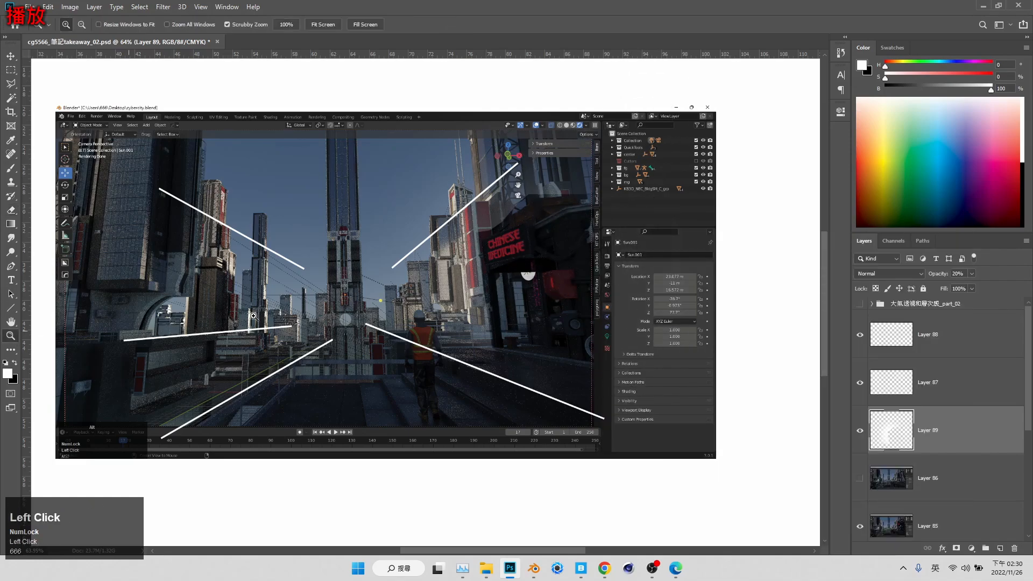
drag(683, 264, 581, 275)
drag(457, 342, 573, 294)
drag(503, 317, 537, 270)
click(476, 274)
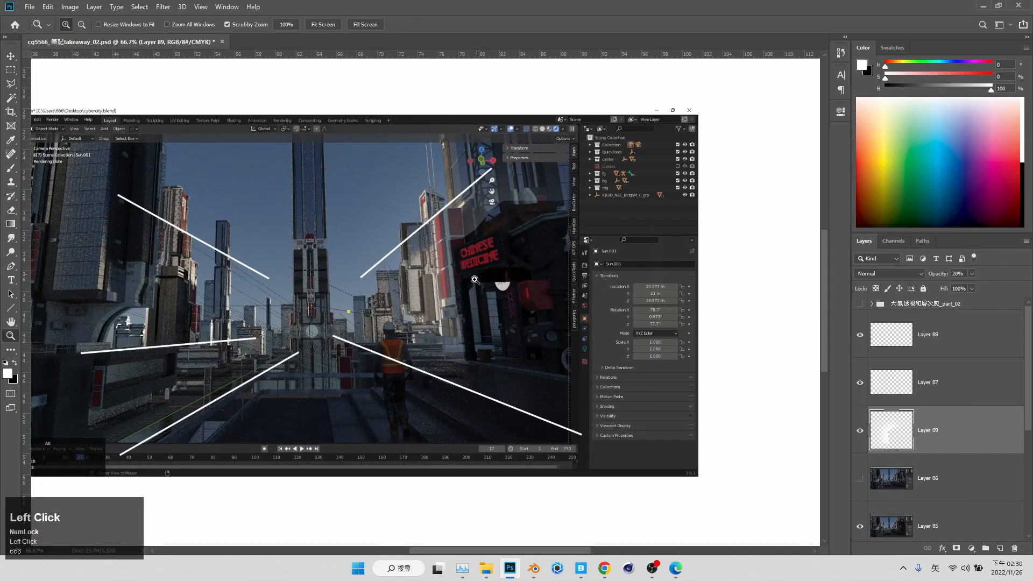
drag(469, 378, 460, 379)
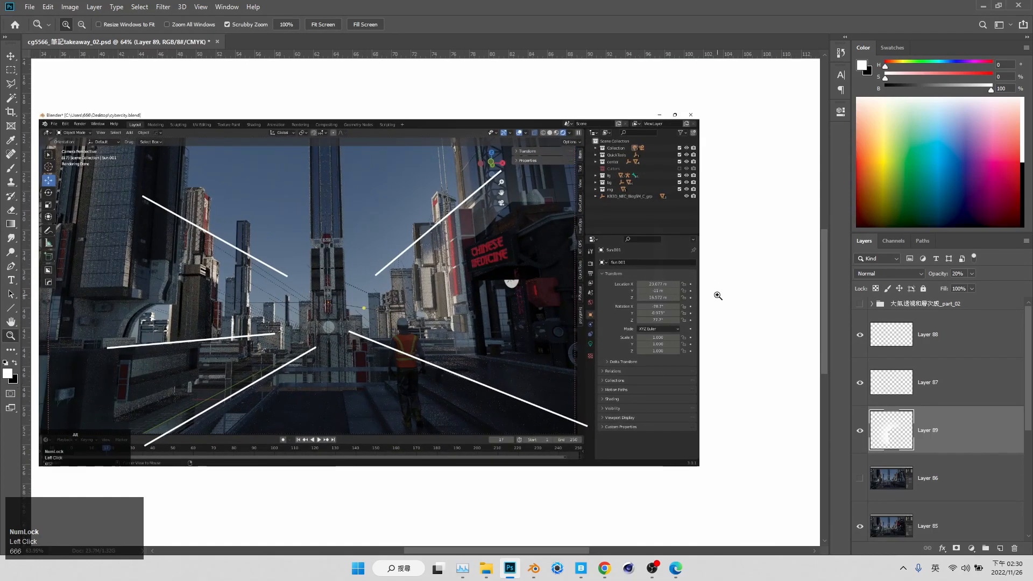
Step: Show and select Layer 86, and hide the white glow layer
click(860, 472)
drag(445, 223, 400, 226)
click(860, 436)
click(922, 478)
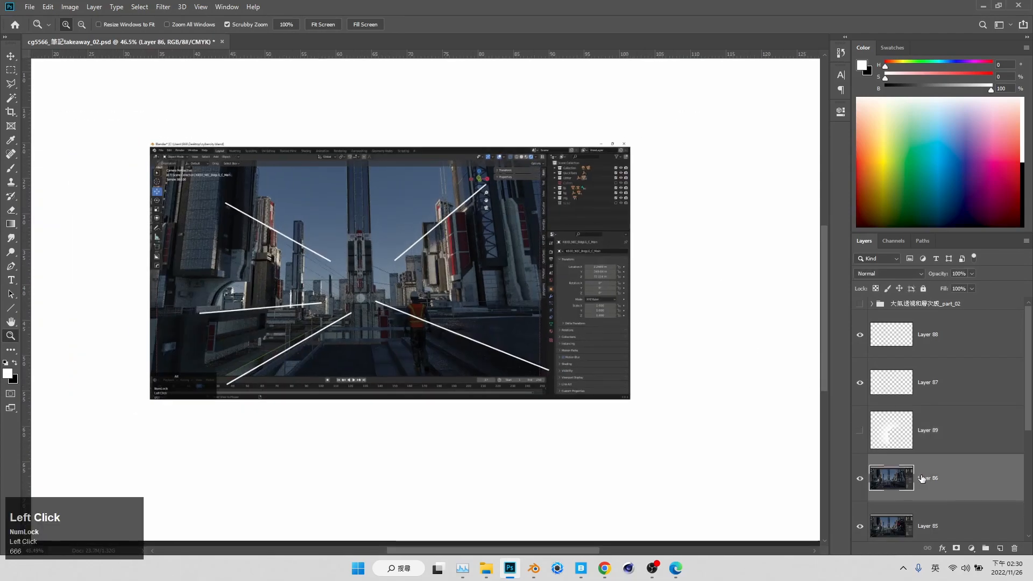
Step: Move Layer 85 above Layer 89 and draw a red 16 px perspective line along the street's ground on Layer 88
drag(936, 523, 911, 405)
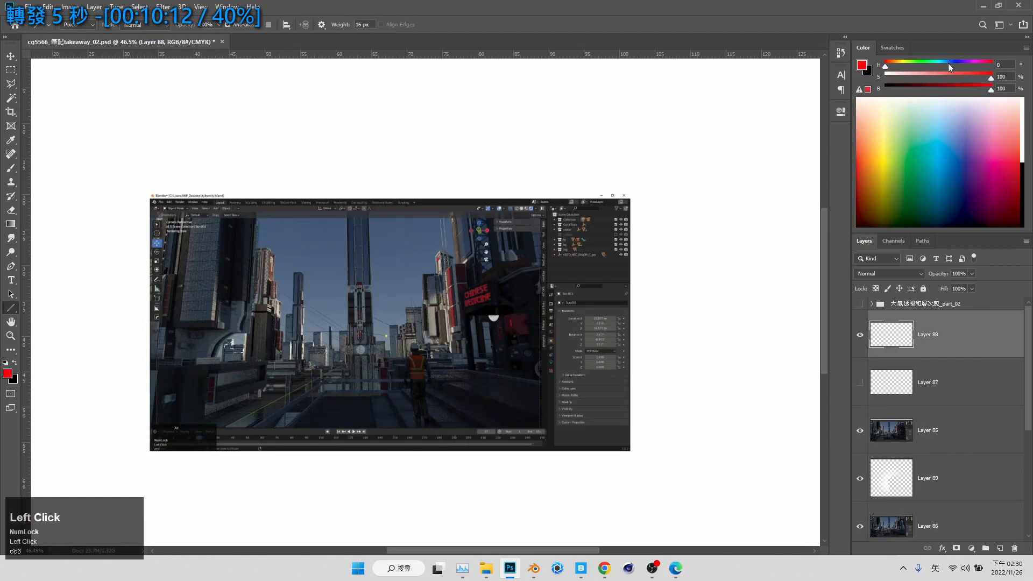
drag(548, 386, 441, 356)
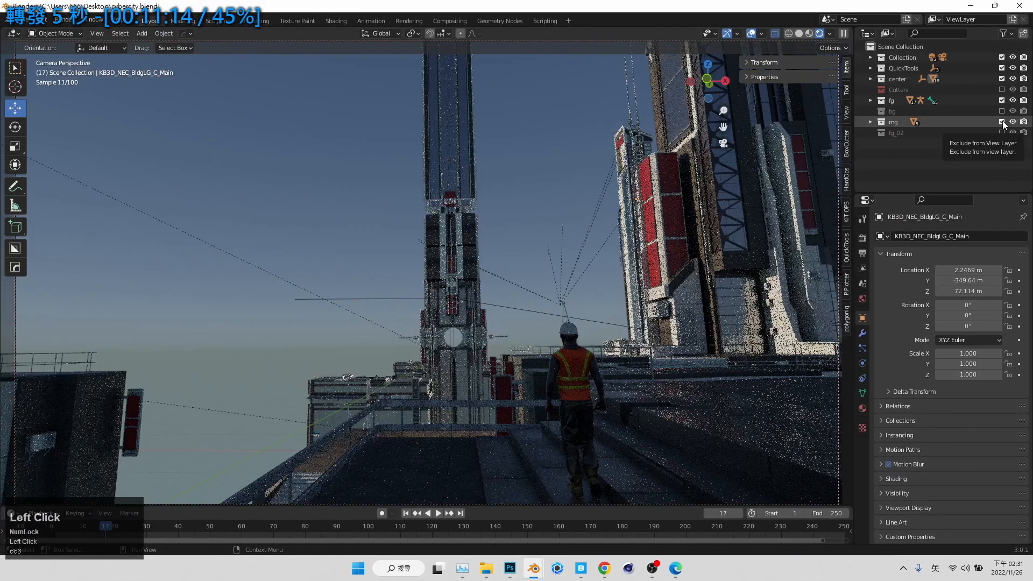
Step: Switch to Blender, exclude the center collection from the view layer and include the fg_02 collection
click(1001, 121)
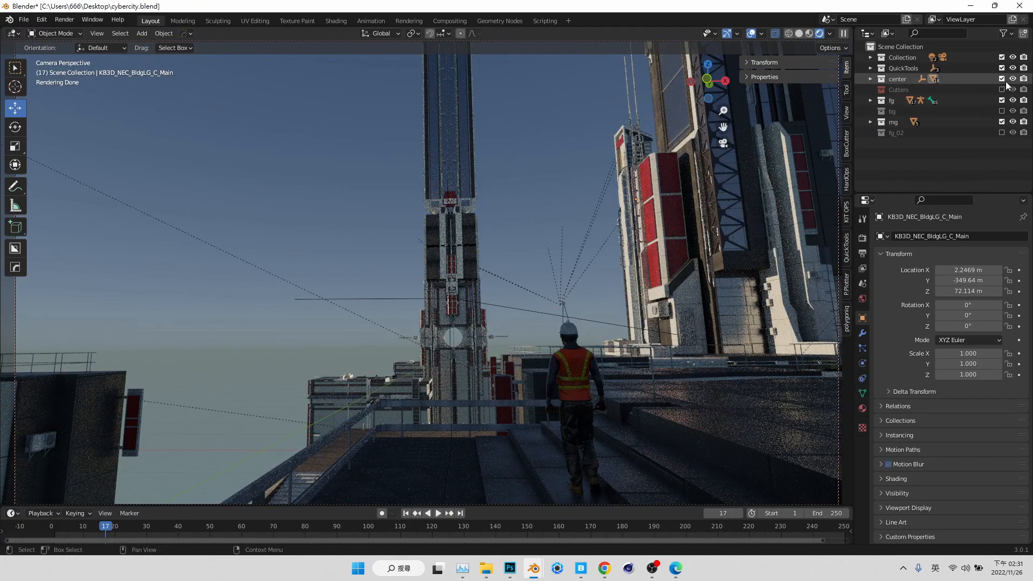
click(1002, 79)
click(1002, 133)
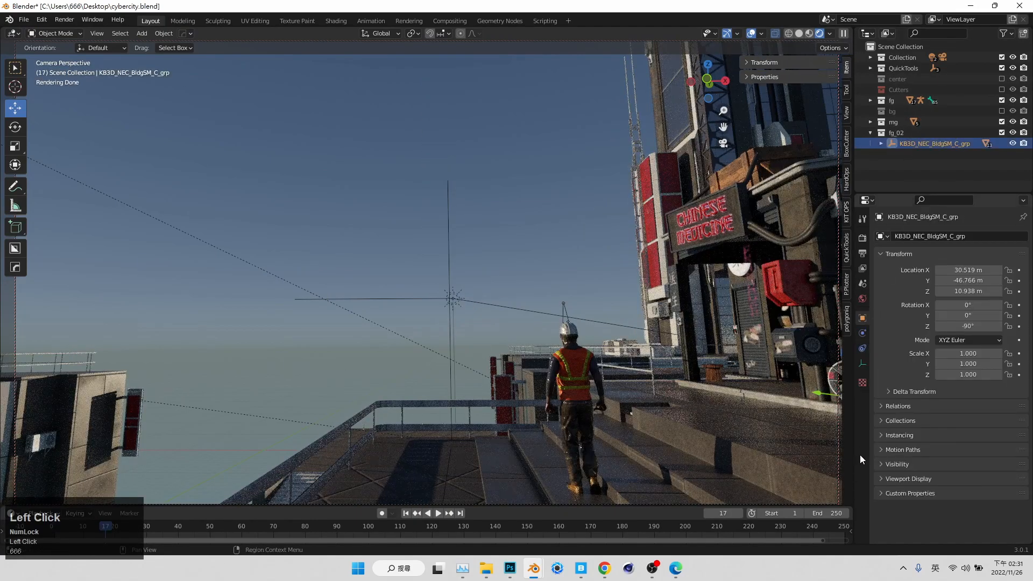
Step: Set the Emission Strength of the Chinese Medicine sign's KB3D_NEC_LightRed material to 0
click(729, 218)
click(863, 405)
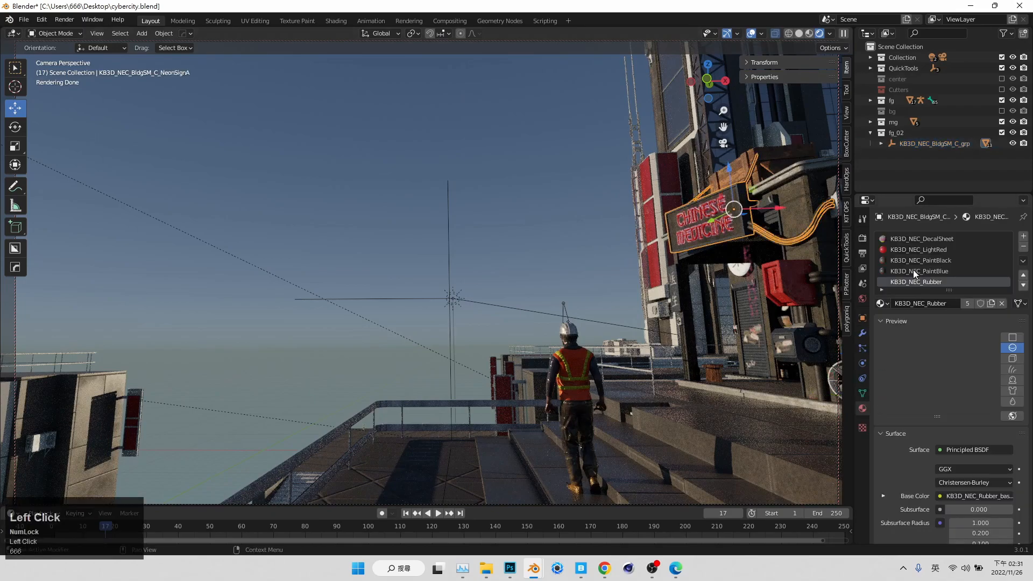
scroll(918, 260, up, 2)
click(919, 250)
scroll(894, 444, down, 10)
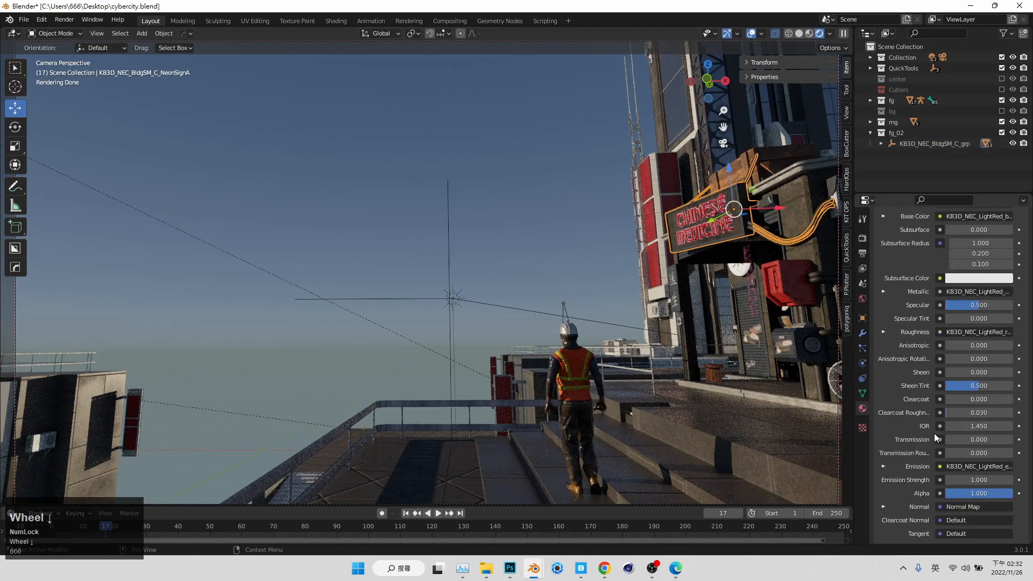
click(967, 478)
key(Return)
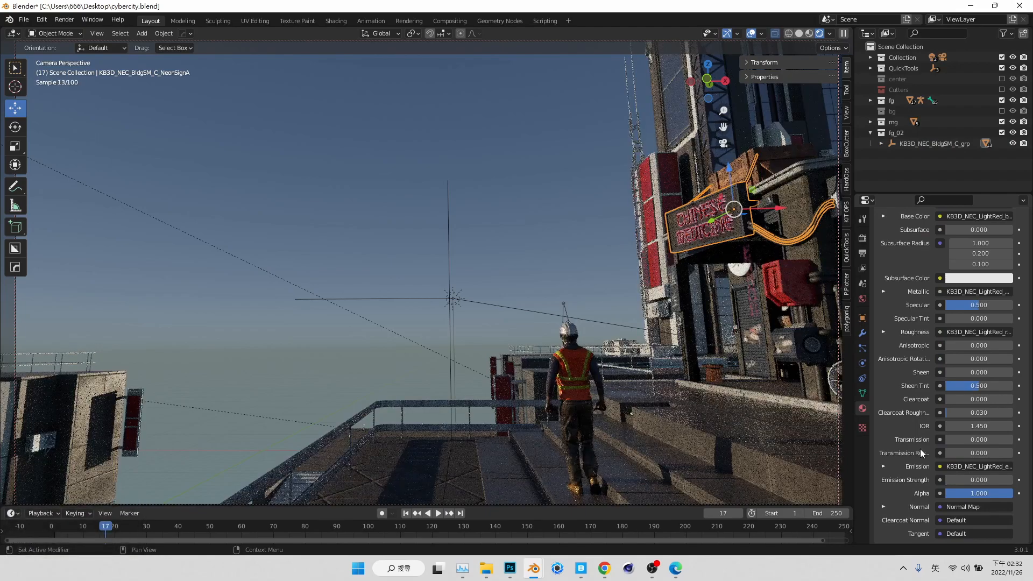
Step: Inspect the remaining materials on the sign and on the shop's red box, including their emission settings
scroll(895, 437, up, 10)
click(921, 238)
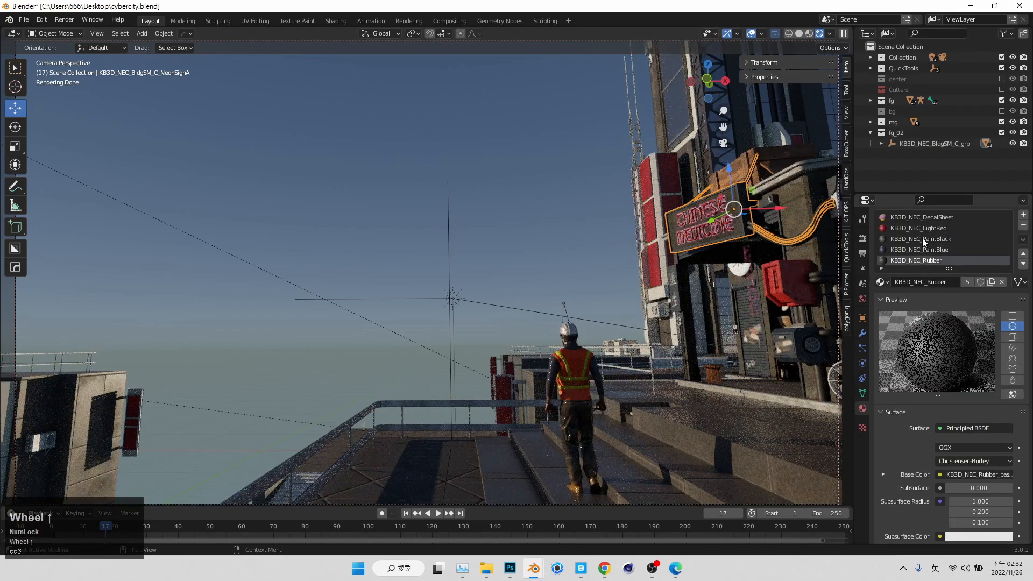
scroll(944, 254, down, 1)
click(785, 266)
click(927, 244)
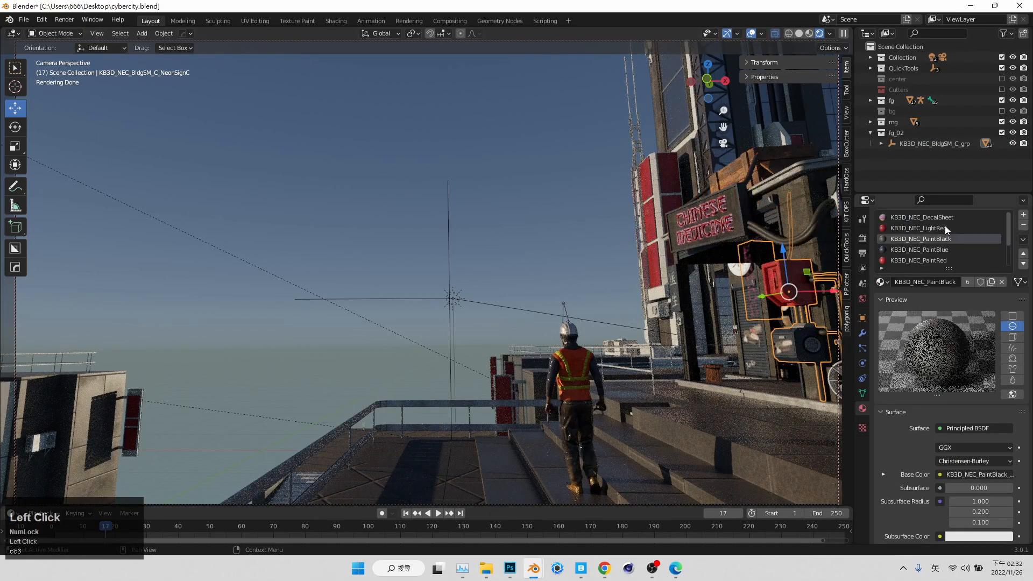
scroll(936, 405, down, 8)
scroll(938, 398, down, 2)
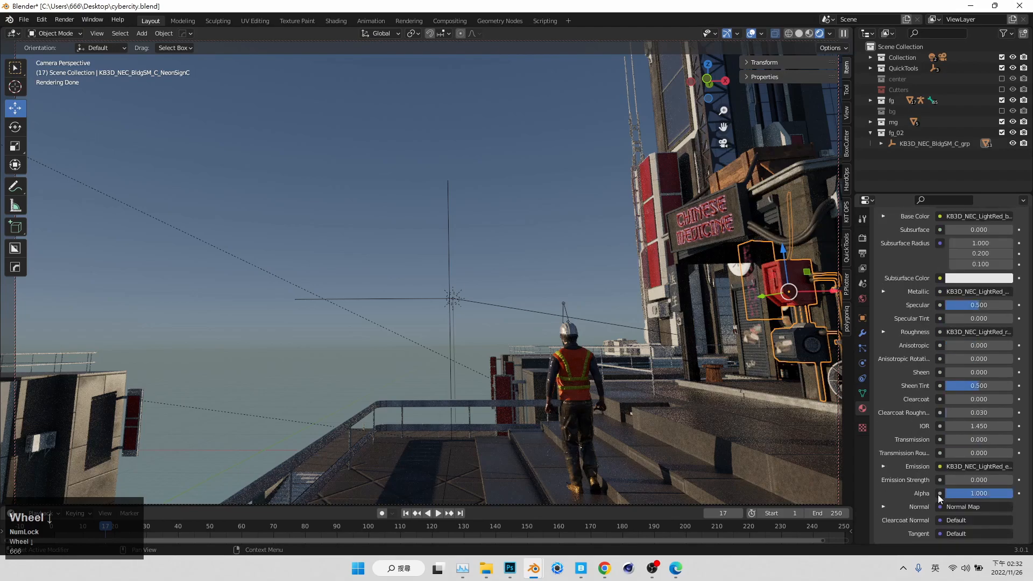
scroll(928, 418, up, 12)
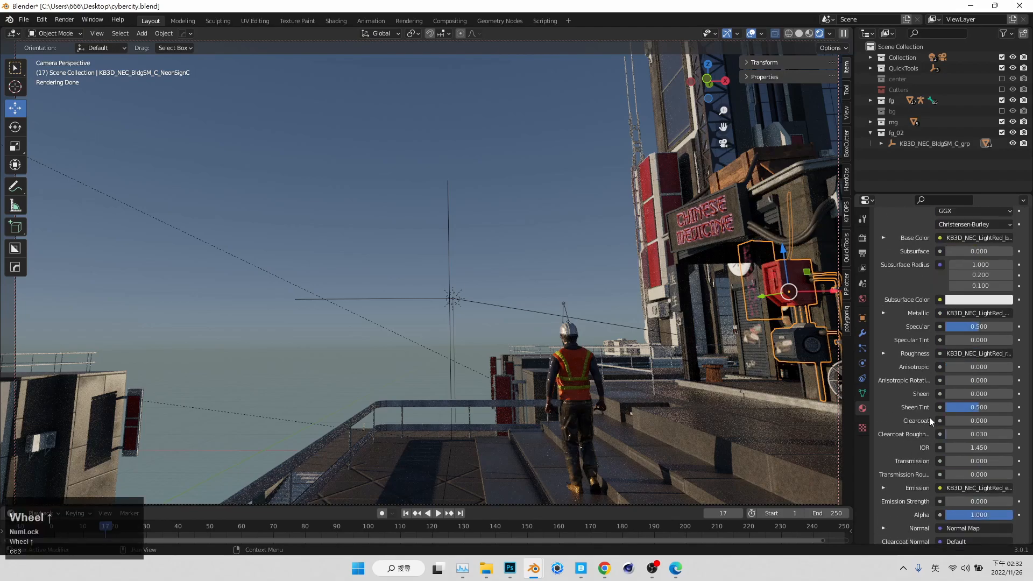
click(918, 282)
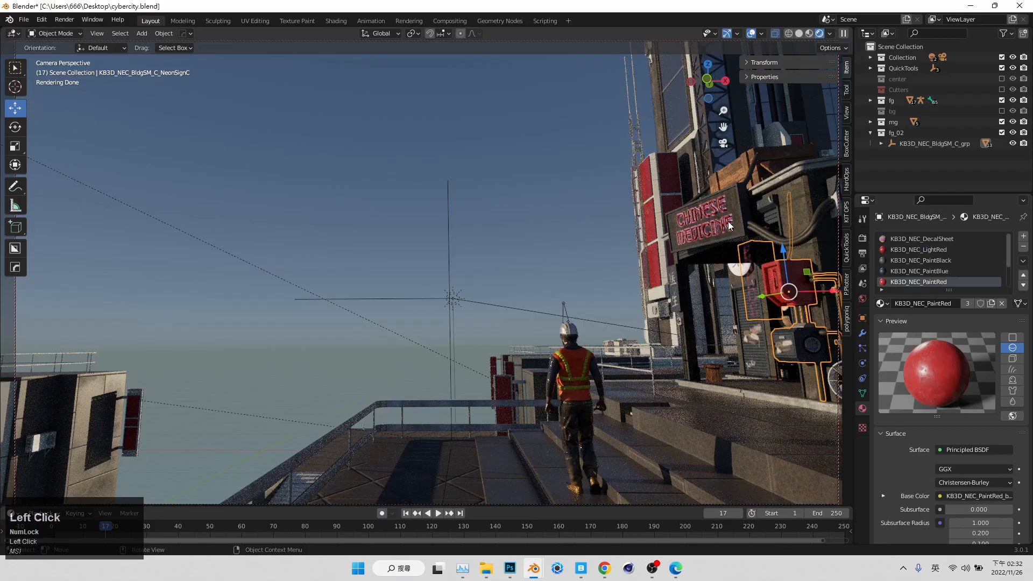
Step: Save the file and move the whole Chinese Medicine shop group along the X axis, checking it against the camera view
click(744, 119)
click(914, 143)
click(723, 144)
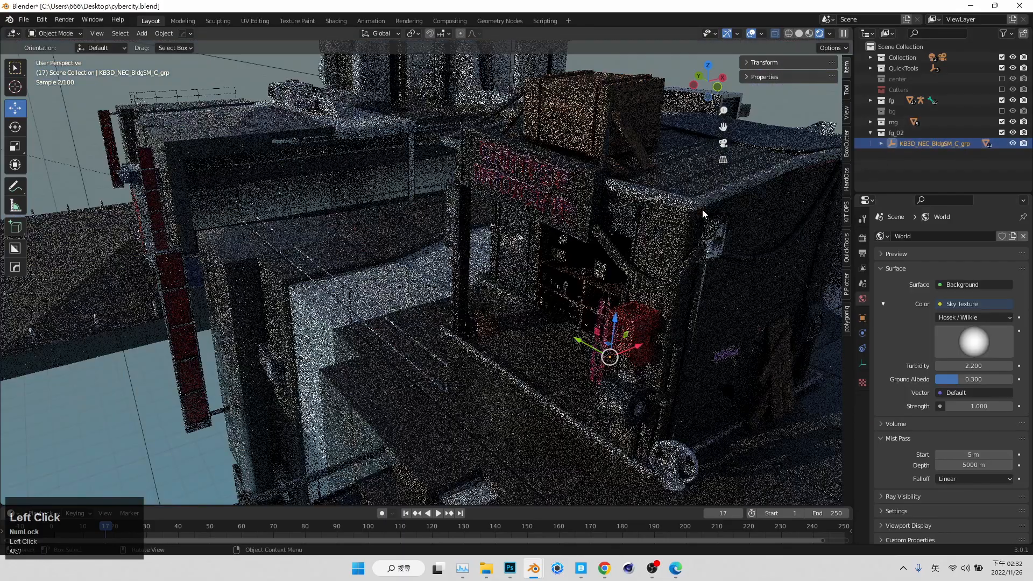
key(ctrl+s)
drag(635, 347, 709, 317)
click(723, 143)
click(723, 143)
Step: Delete the wooden crate standing on the roof of the Chinese Medicine shop
click(639, 117)
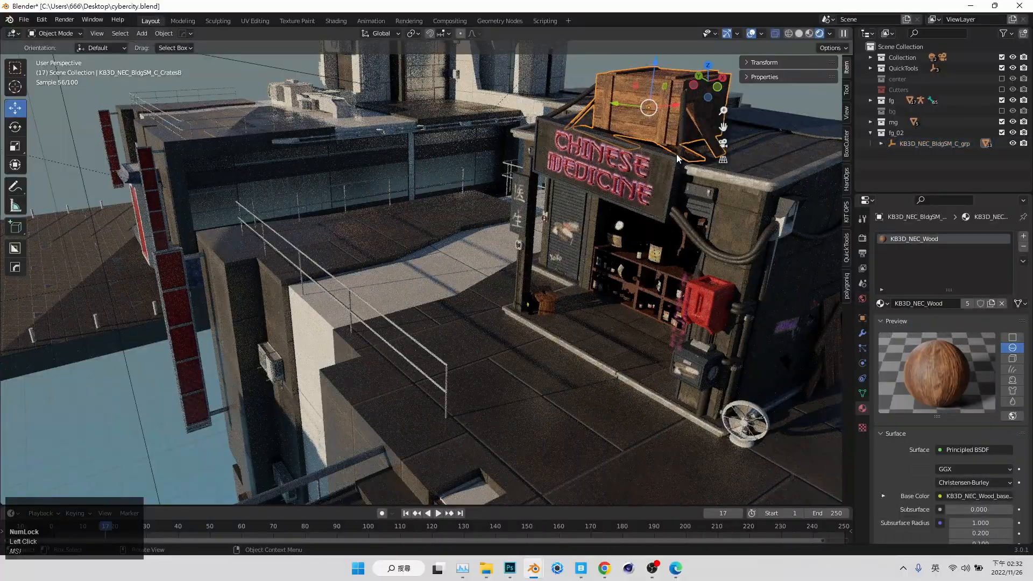
click(723, 143)
click(723, 143)
middle_drag(578, 226, 539, 160)
click(668, 144)
click(525, 210)
click(525, 210)
middle_drag(525, 210, 570, 244)
shift+middle_drag(570, 245, 707, 108)
key(Delete)
Step: Delete unwanted linked mesh parts of the shop in Edit Mode and return to the camera view
click(705, 246)
scroll(692, 254, up, 3)
click(710, 248)
key(Tab)
click(708, 82)
scroll(645, 124, up, 3)
drag(620, 91, 606, 236)
key(l)
key(x)
click(739, 177)
key(x)
click(624, 218)
key(Tab)
key(KP_0)
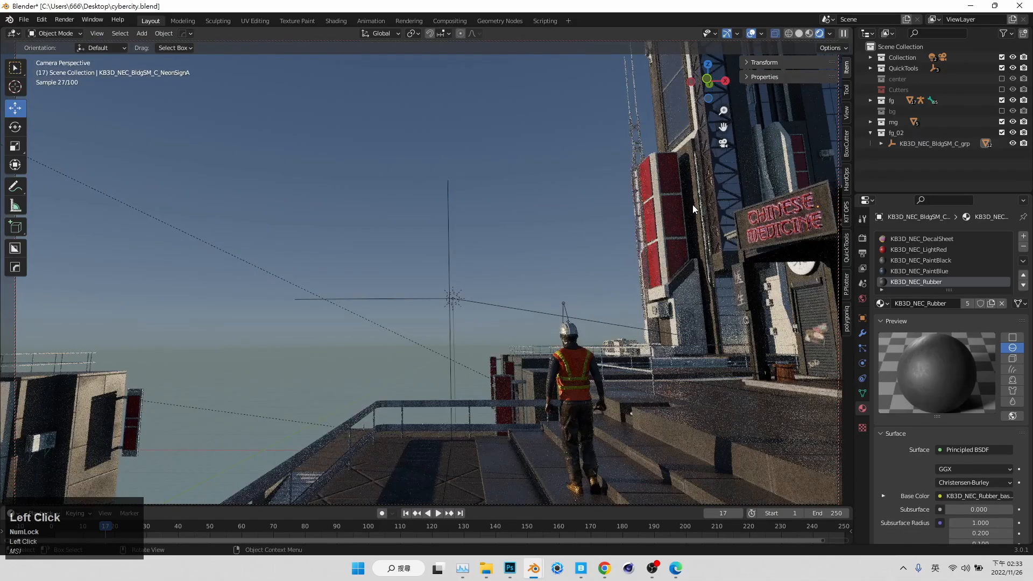
Step: Move the Chinese Medicine sign outward from the shop's front and save the file
click(798, 217)
drag(798, 217, 772, 184)
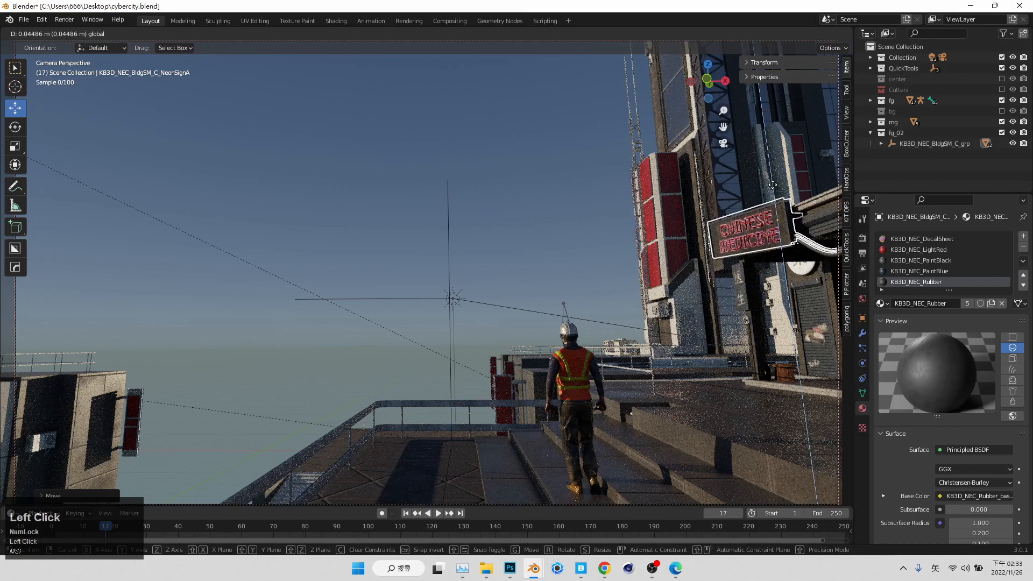
key(Tab)
key(Tab)
click(772, 297)
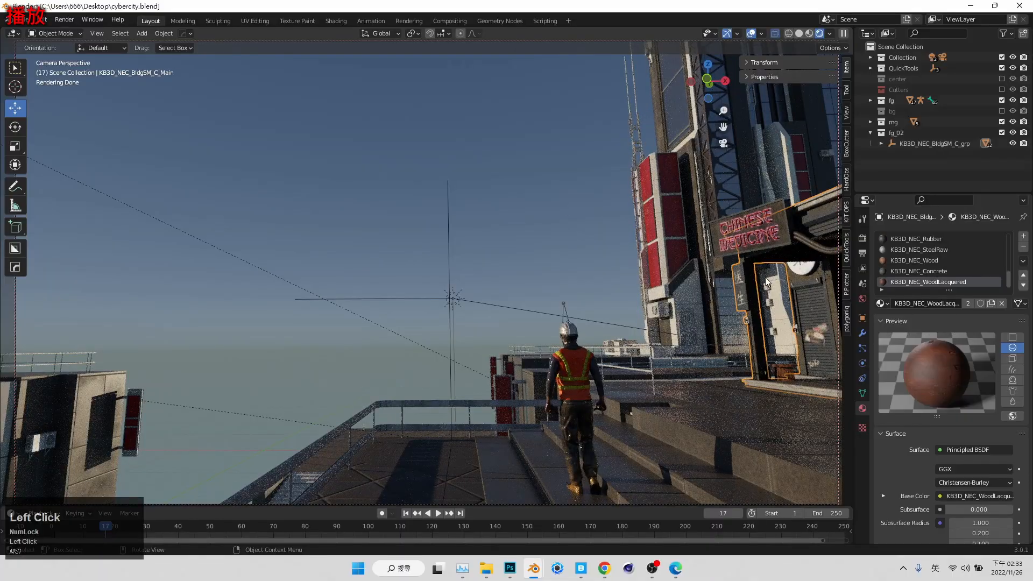
click(722, 145)
click(723, 145)
key(ctrl+s)
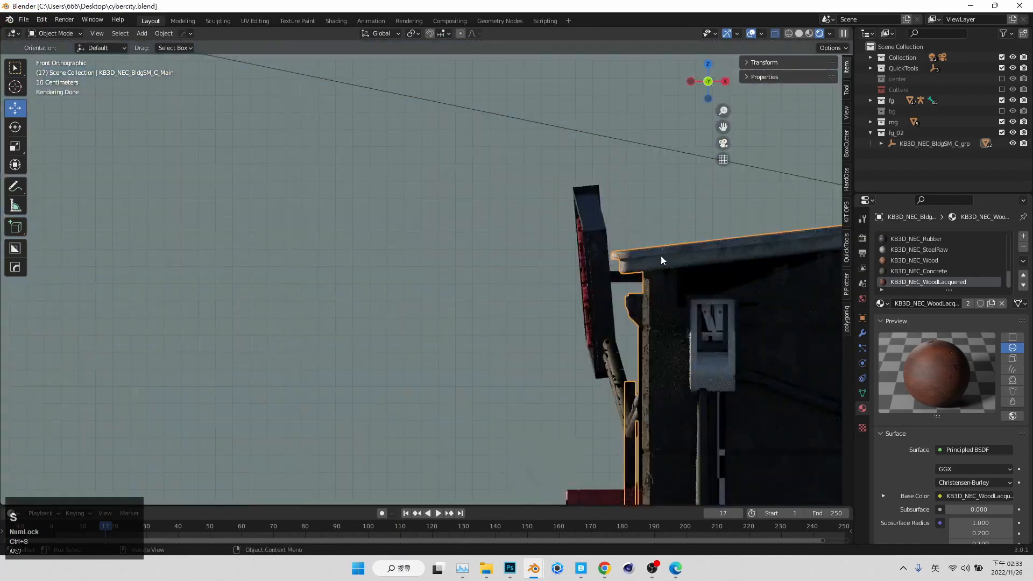
Step: Edit the Emission Strength of the KB3D_NEC_DecalSheet material on the red box at the shop's front pillar
scroll(590, 337, down, 5)
middle_drag(663, 261, 577, 314)
click(556, 344)
scroll(577, 315, up, 2)
scroll(541, 301, up, 3)
click(683, 301)
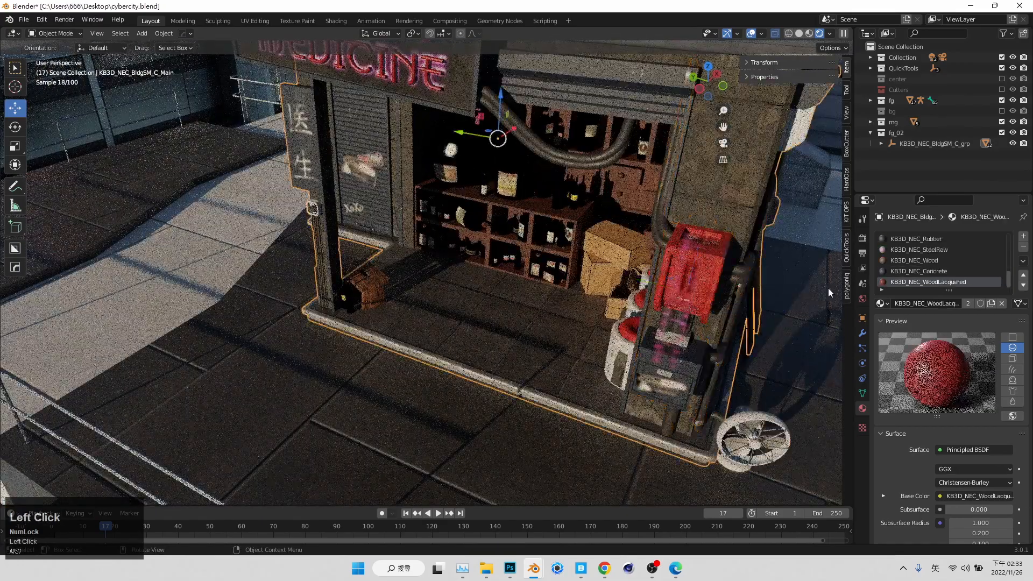
scroll(932, 272, down, 1)
scroll(933, 272, up, 3)
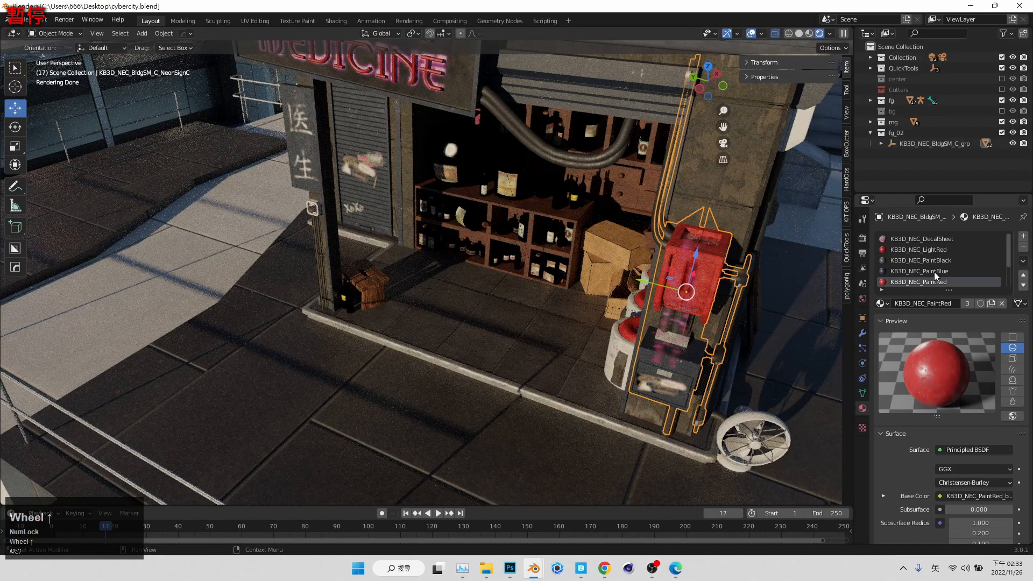
click(941, 239)
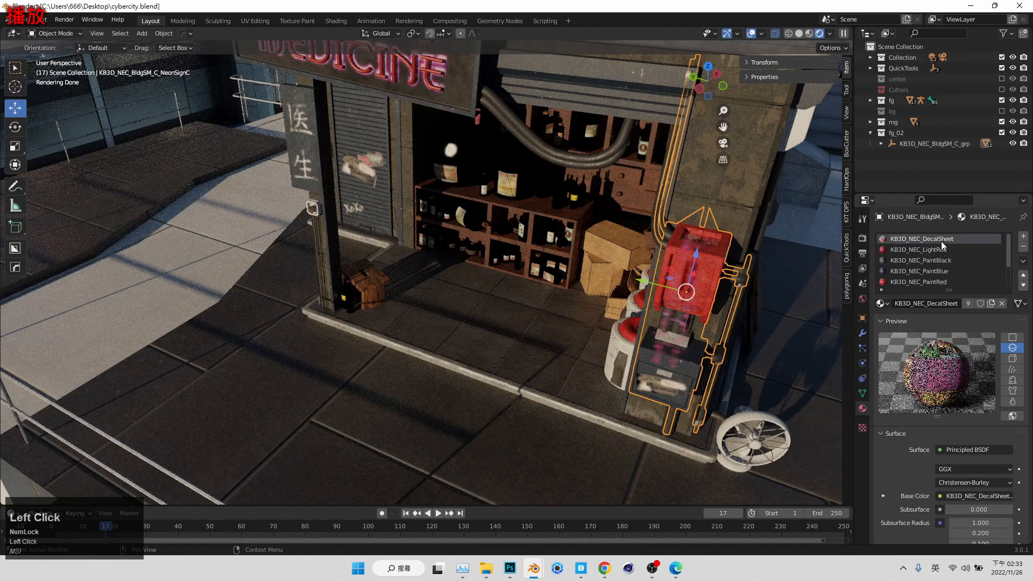
scroll(922, 429, down, 3)
scroll(931, 420, down, 10)
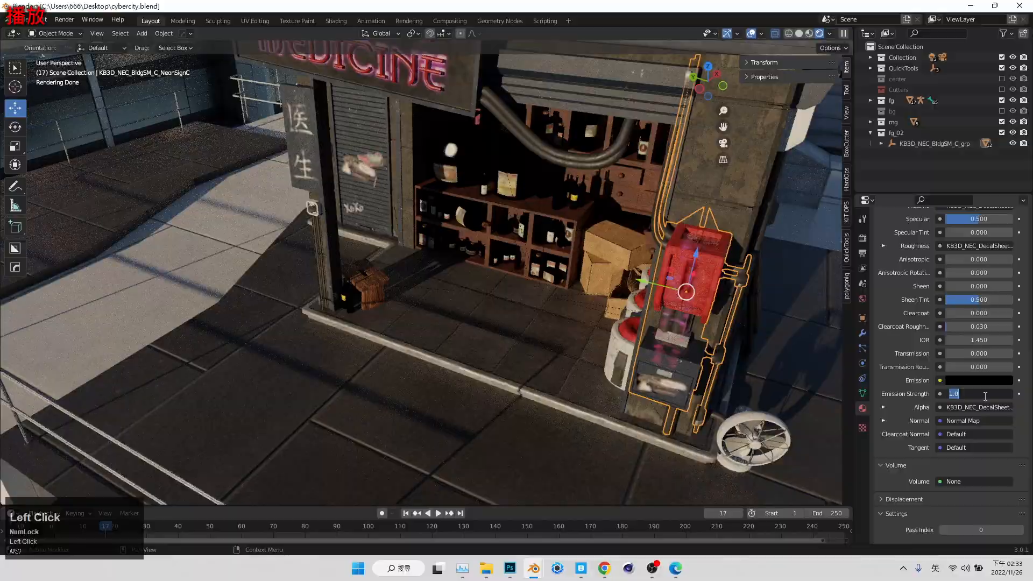
click(900, 376)
scroll(897, 377, up, 9)
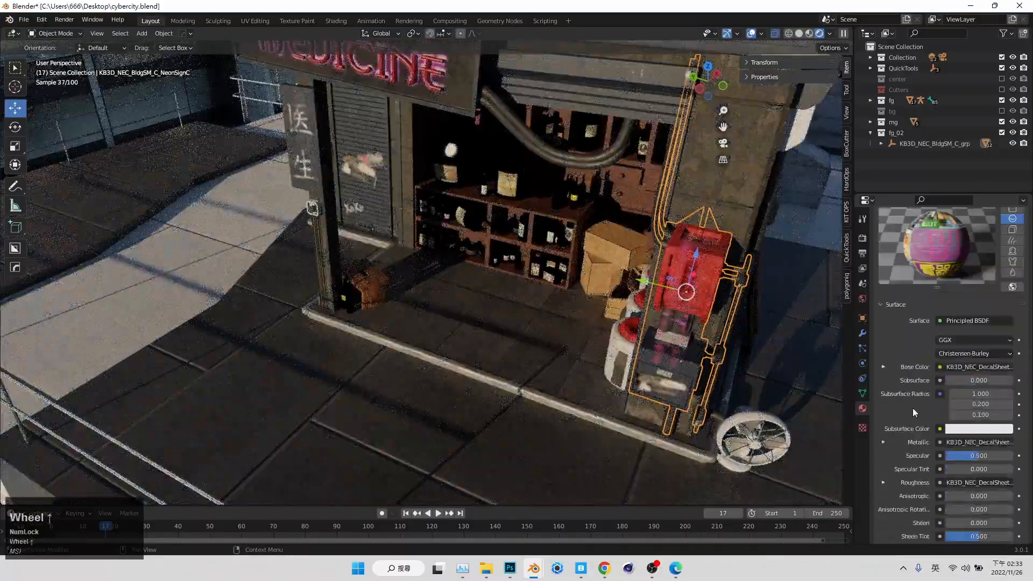
scroll(912, 407, up, 5)
Step: Delete the low shelf with the bottles from the shop's interior
middle_drag(715, 302, 424, 270)
click(457, 301)
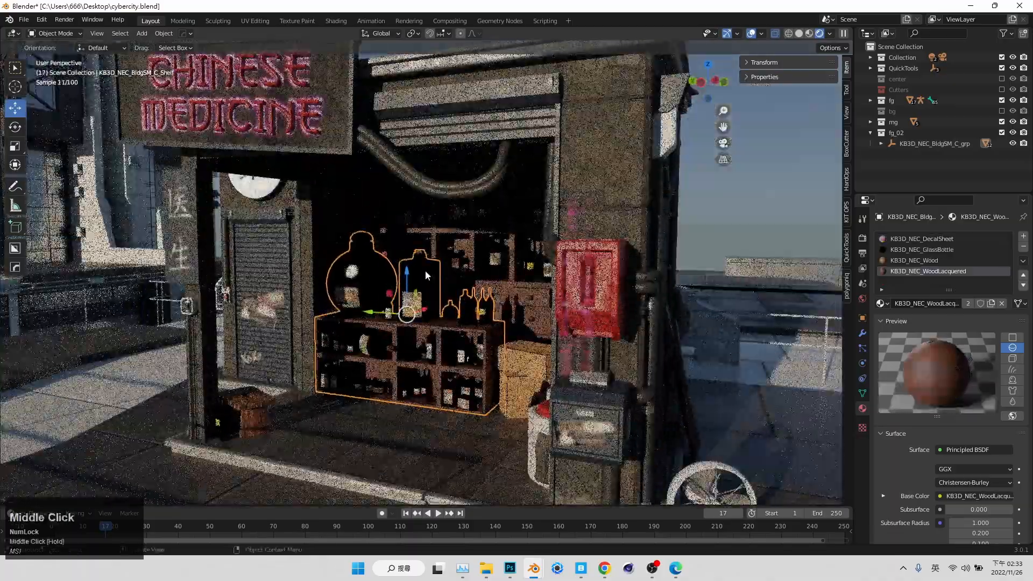
key(x)
click(425, 272)
Step: Move the cardboard boxes inside the shop along the Y axis, away from the white containers
middle_drag(498, 254, 479, 387)
click(484, 400)
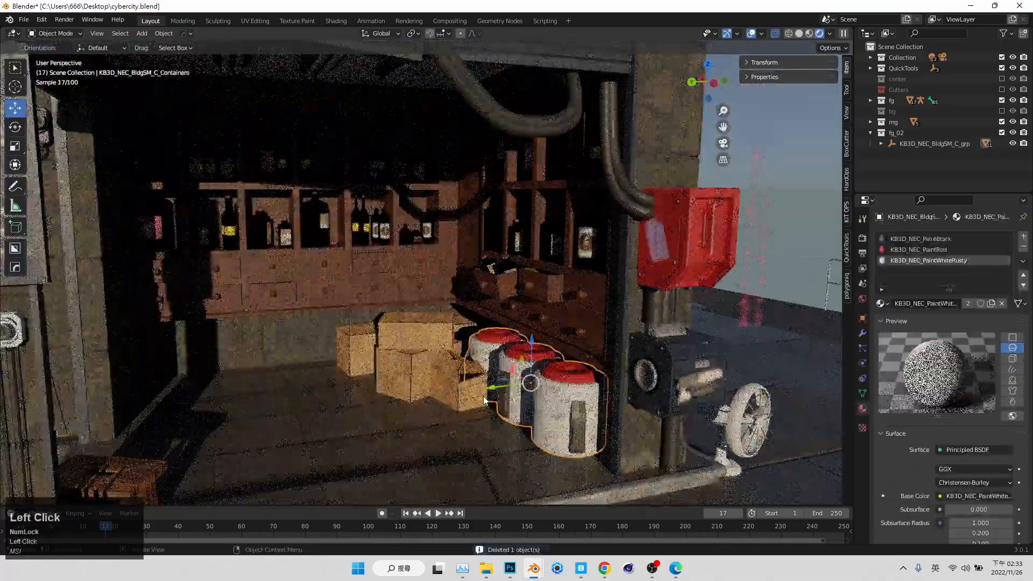
drag(335, 358, 332, 359)
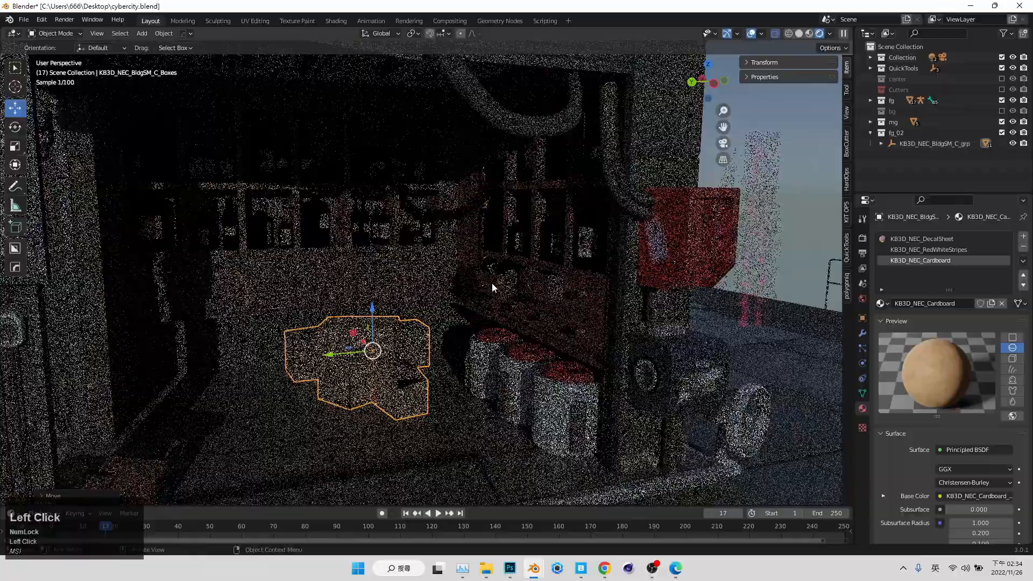
Step: Examine the shop's main mesh in Edit Mode from the side and check the shop in the camera view
click(488, 278)
key(Tab)
scroll(538, 226, down, 2)
click(712, 86)
middle_drag(699, 107, 538, 242)
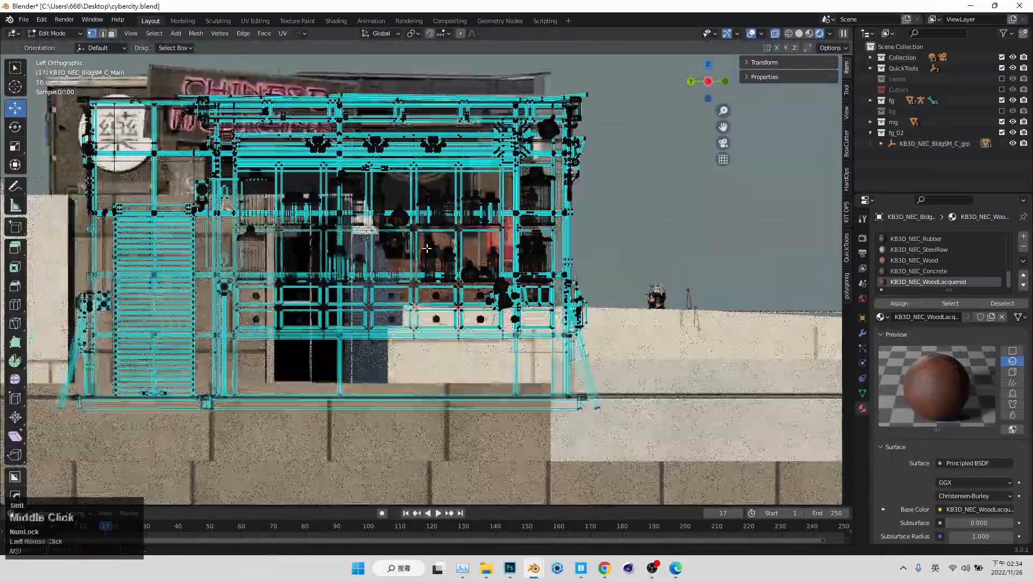
scroll(538, 242, up, 4)
key(Tab)
click(723, 144)
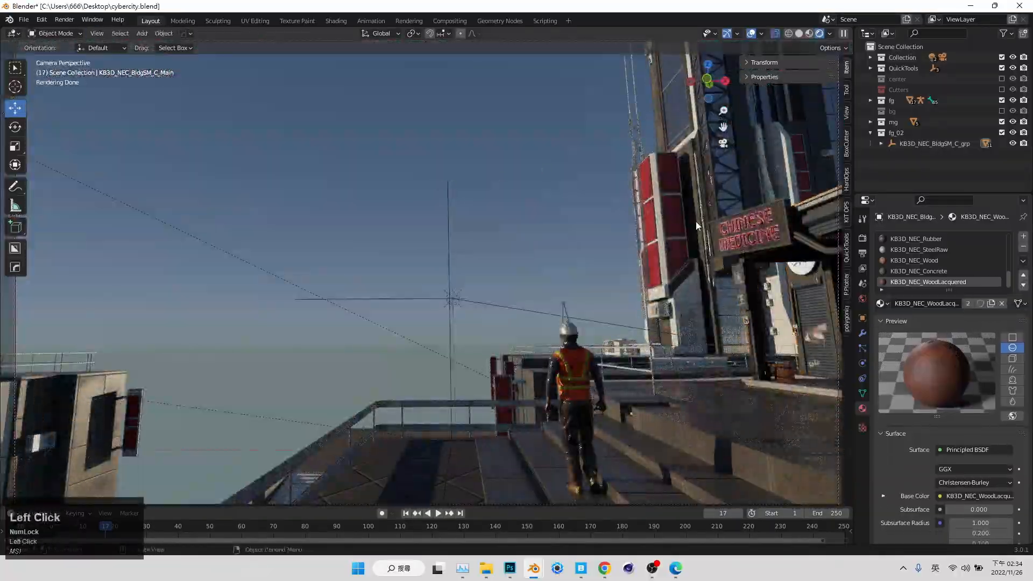
click(724, 143)
Step: Duplicate the shop's main building and move the copy next to the original shop
middle_drag(572, 235, 517, 177)
scroll(556, 295, down, 3)
middle_drag(516, 177, 511, 245)
drag(466, 176, 254, 243)
key(ctrl+z)
click(554, 217)
drag(457, 188, 127, 285)
Step: Select the hanging sign plate and its brackets on the copied building's front pillar in Edit Mode
middle_drag(362, 272, 344, 182)
key(Tab)
scroll(375, 194, up, 3)
drag(375, 138, 422, 161)
middle_drag(423, 161, 407, 162)
drag(378, 136, 409, 156)
scroll(398, 161, up, 3)
middle_drag(412, 161, 379, 164)
shift+drag(382, 270, 419, 280)
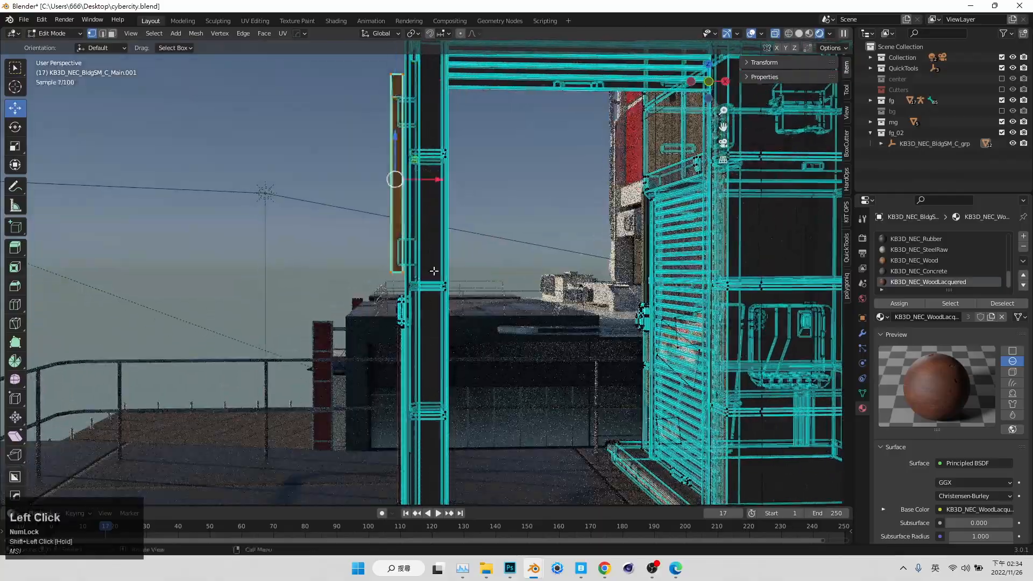
middle_drag(445, 251, 561, 312)
Step: Mirror the copied building along the global Y axis and check its placement in the camera view
key(Tab)
scroll(445, 281, down, 5)
right_click(617, 157)
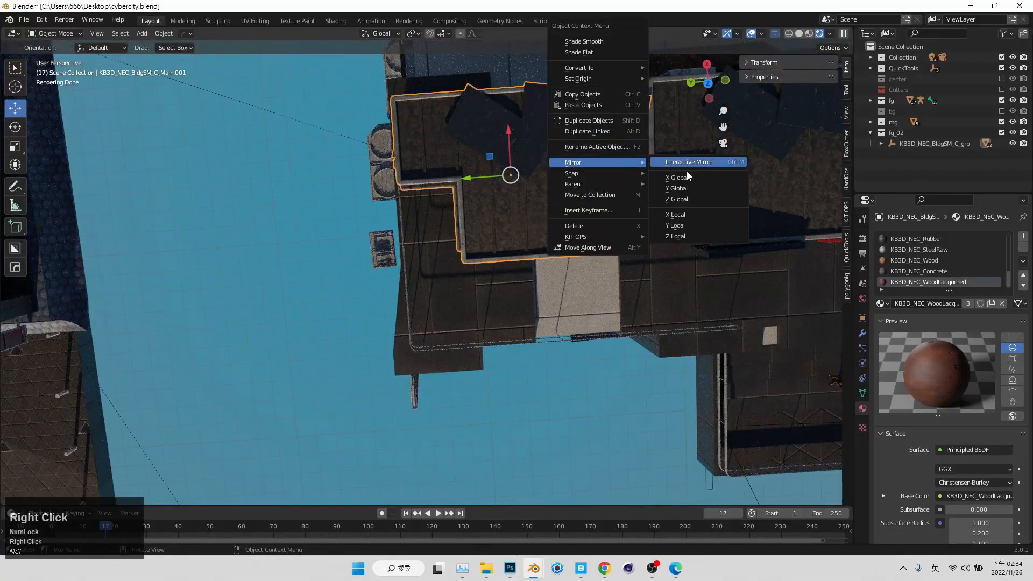
click(685, 187)
middle_drag(657, 219, 654, 148)
click(726, 144)
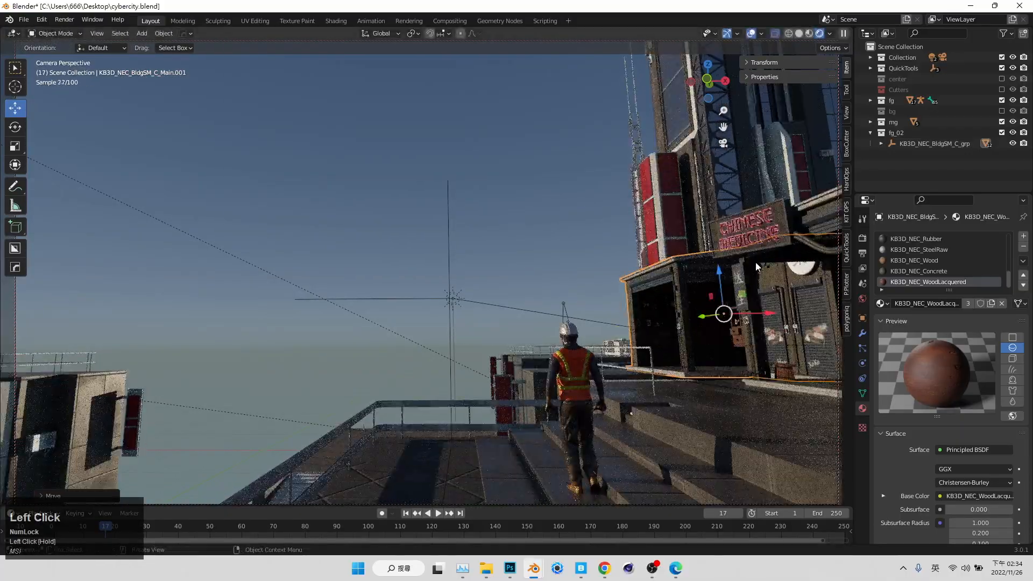
click(496, 217)
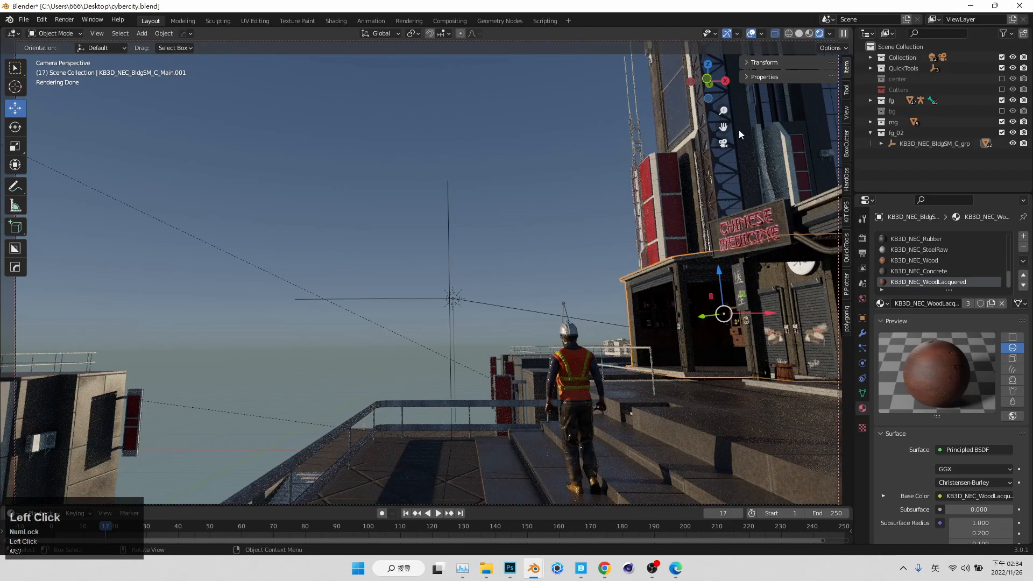
Step: Move the mirrored building back along the X axis, adjust its position beside the shop and save the file
drag(758, 314, 829, 300)
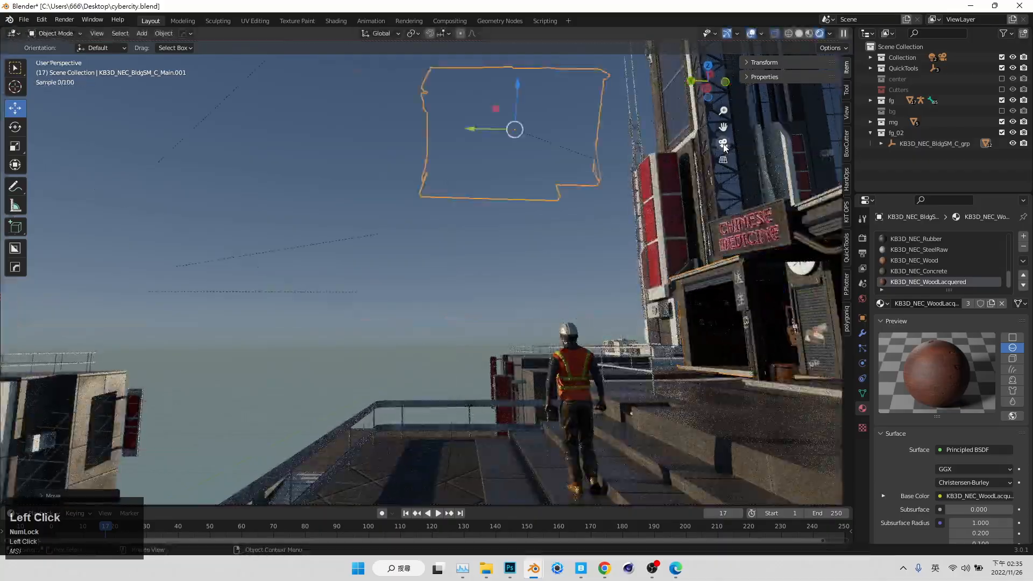
drag(515, 161, 509, 185)
middle_drag(520, 181, 530, 188)
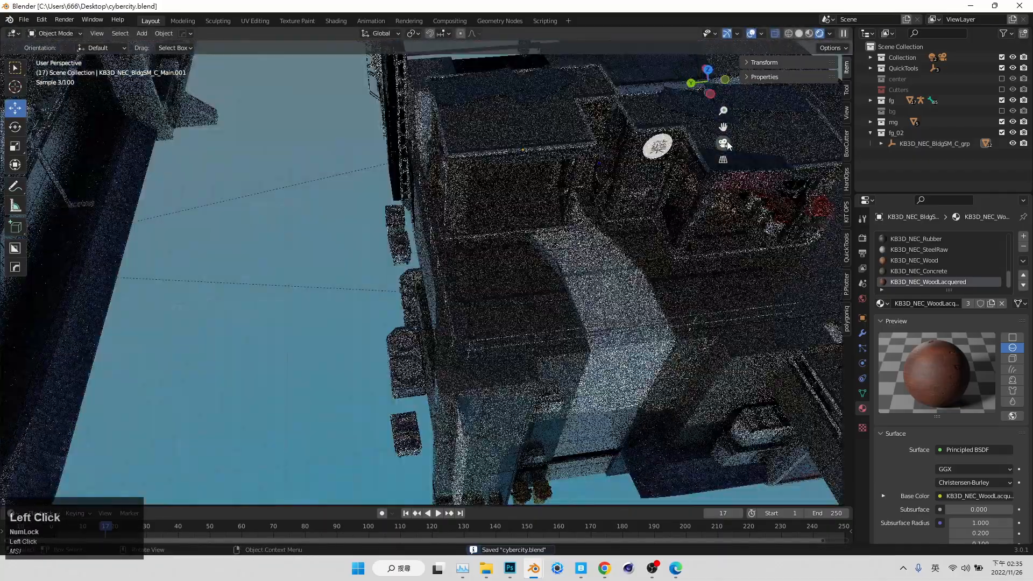
Step: Select the wall pipes on the copied building and move them against its side wall, undoing a misplaced change
middle_drag(537, 252, 524, 274)
click(559, 284)
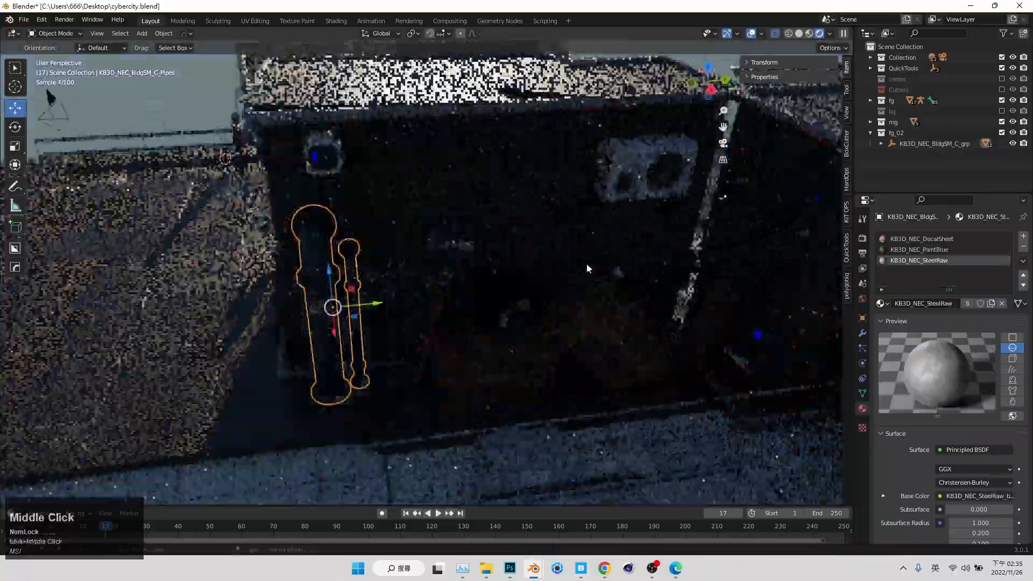
click(407, 241)
scroll(407, 241, down, 1)
scroll(407, 241, down, 3)
middle_drag(407, 241, 441, 256)
shift+click(394, 225)
middle_drag(394, 226, 273, 282)
key(ctrl+z)
drag(300, 284, 270, 237)
middle_drag(269, 238, 314, 255)
Step: Mirror the air-conditioning unit on the copied building, fit it against the wall and check it through the camera
click(700, 372)
middle_drag(699, 372, 716, 376)
shift+middle_drag(715, 376, 533, 282)
drag(511, 258, 524, 272)
middle_drag(525, 272, 481, 231)
right_click(481, 230)
mouse_move(482, 227)
click(567, 246)
middle_drag(567, 247, 546, 274)
drag(486, 212, 566, 210)
scroll(566, 210, up, 3)
middle_drag(617, 249, 632, 215)
drag(665, 207, 651, 224)
middle_drag(653, 242, 742, 328)
drag(648, 274, 652, 239)
key(KP_0)
click(536, 204)
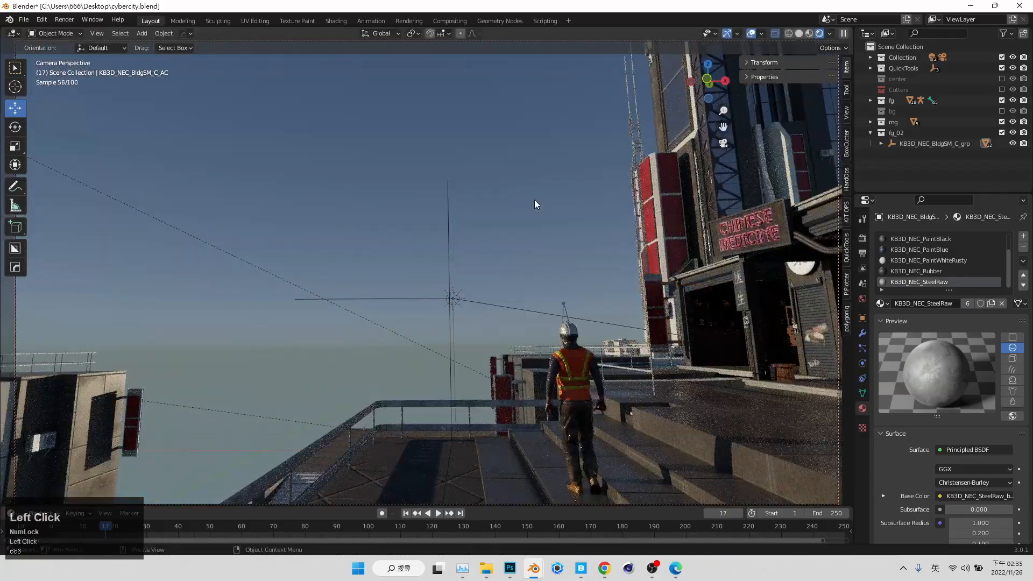
Step: Examine the middle-ground buildings from outside the camera and save the file
click(723, 146)
scroll(521, 244, down, 5)
middle_drag(521, 244, 398, 344)
click(484, 323)
shift+middle_drag(397, 344, 321, 337)
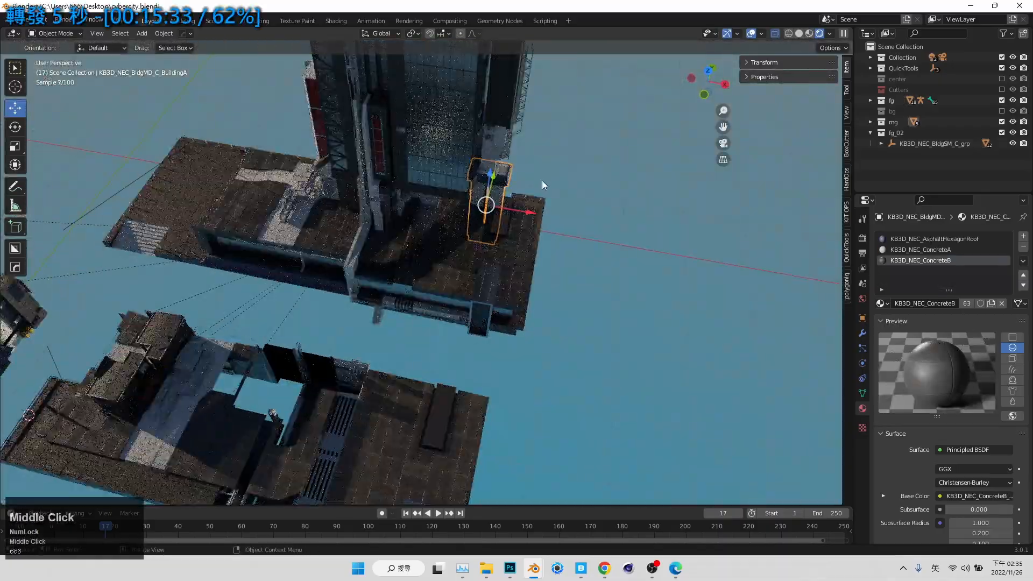
middle_drag(544, 179, 430, 178)
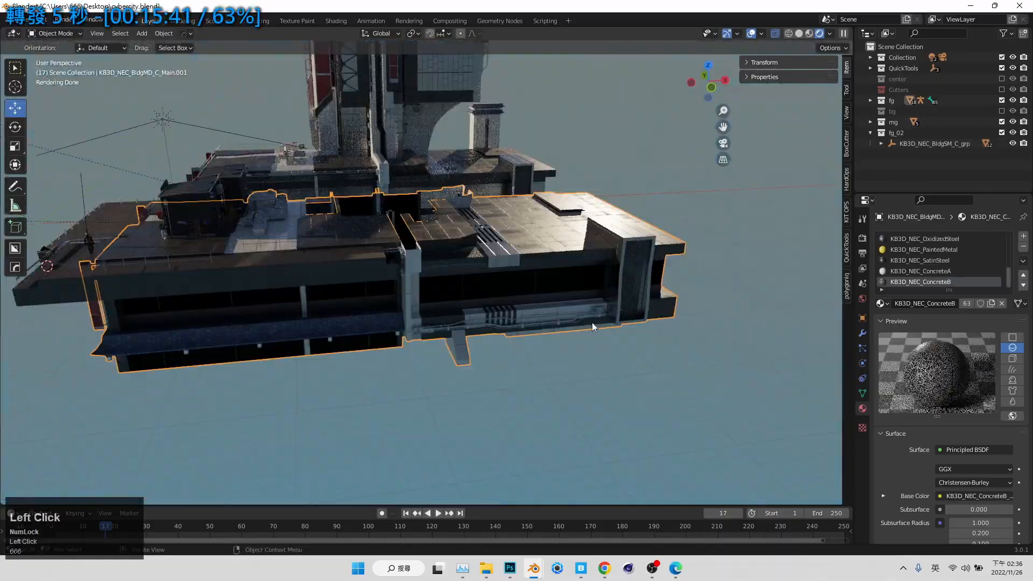
middle_drag(344, 225, 281, 247)
key(ctrl+s)
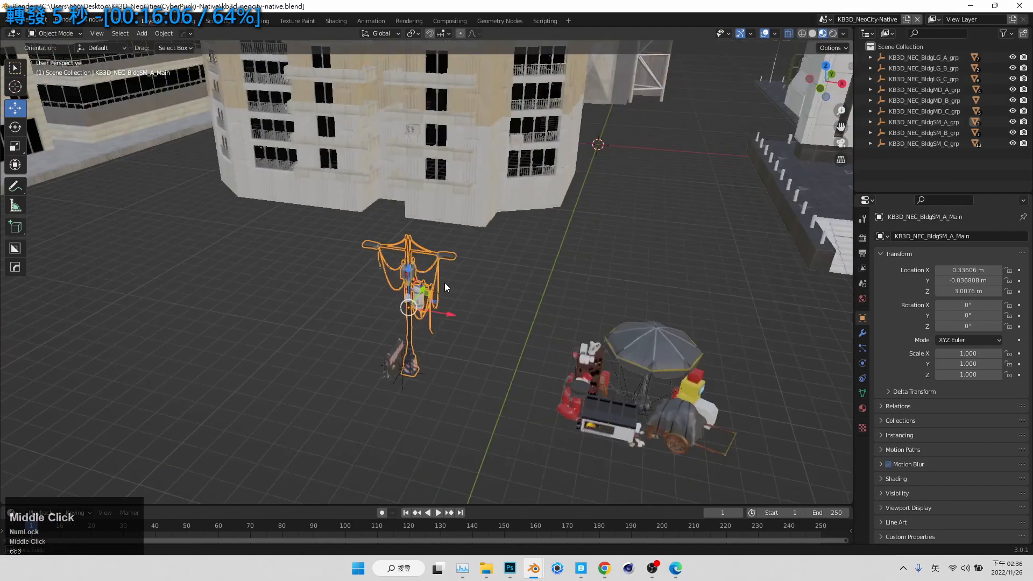
Step: Copy the utility pole with lamps from kb3d_neocity-native.blend and paste it into cybercity.blend
middle_drag(444, 282, 505, 546)
key(ctrl+c)
click(510, 567)
click(533, 567)
mouse_move(628, 562)
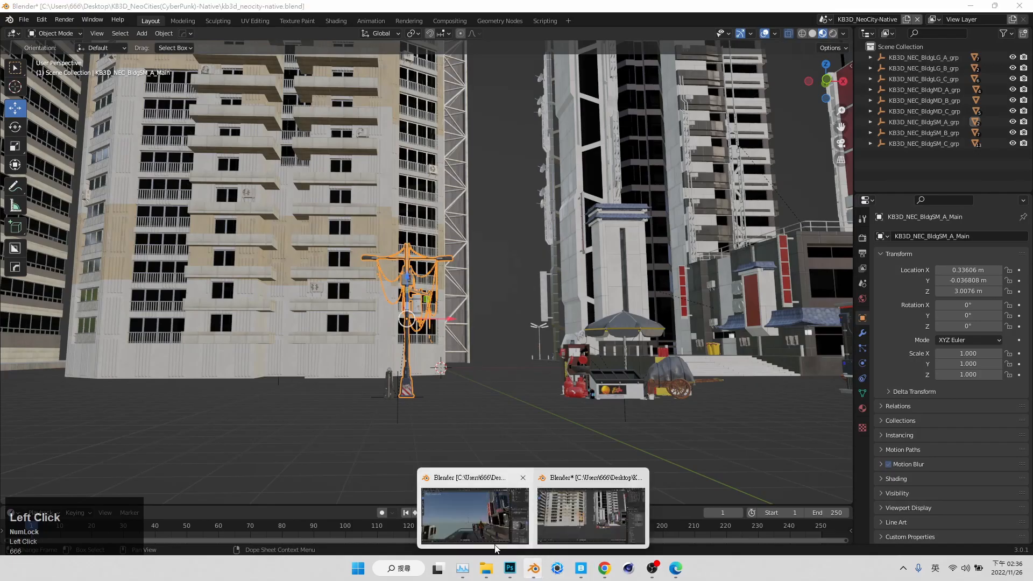
click(474, 511)
key(ctrl+v)
Step: Move the pasted utility pole across the scene and up onto the edge of the building platform
scroll(422, 296, down, 5)
middle_drag(422, 296, 363, 336)
drag(370, 299, 424, 296)
scroll(423, 297, up, 3)
middle_drag(424, 297, 363, 231)
scroll(362, 258, up, 2)
drag(352, 366, 350, 258)
scroll(349, 320, up, 3)
scroll(334, 326, up, 2)
middle_drag(348, 321, 371, 269)
scroll(344, 326, up, 3)
drag(411, 229, 411, 218)
middle_drag(410, 218, 447, 195)
scroll(484, 299, up, 3)
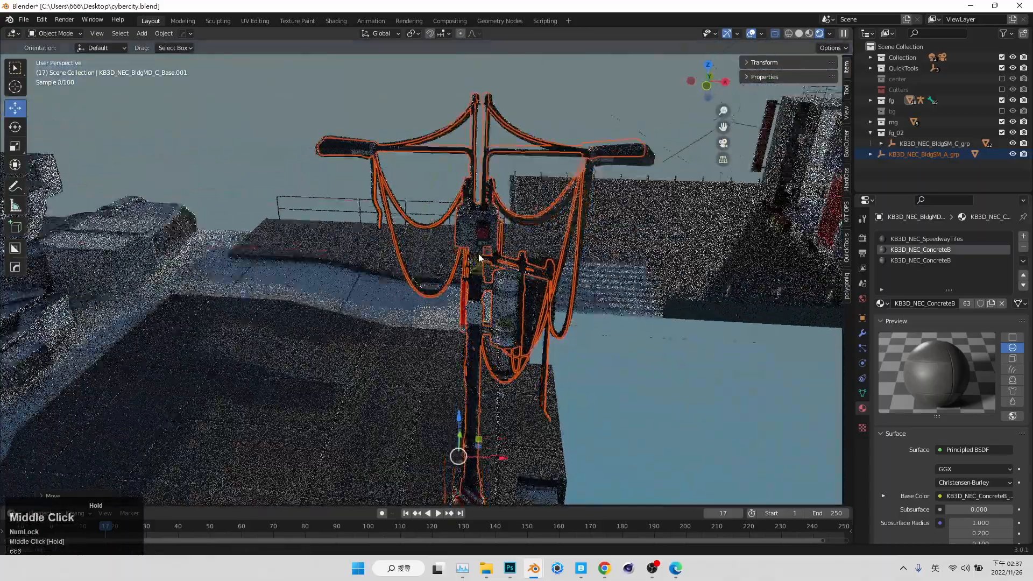
Step: Select the pole's left lamp arm with its attached cables in front view and delete them
key(Tab)
click(708, 83)
scroll(430, 203, up, 3)
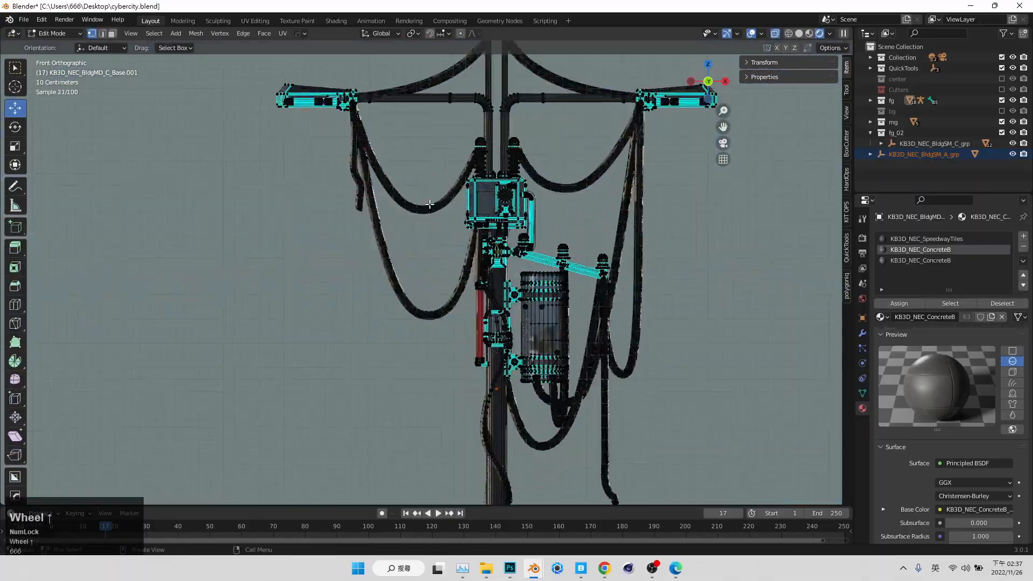
shift+middle_drag(397, 210, 434, 322)
drag(266, 143, 462, 465)
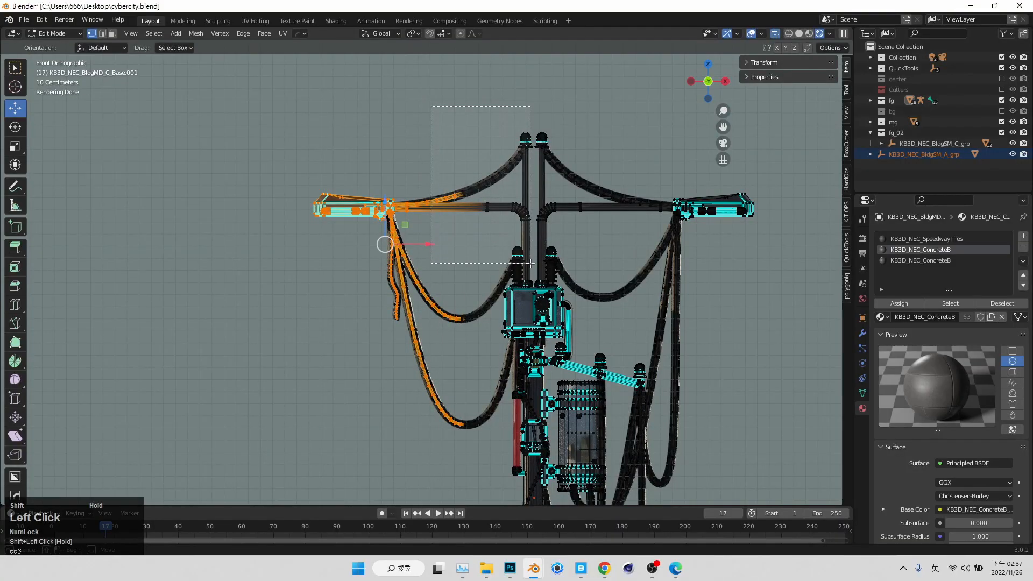
middle_drag(526, 260, 571, 315)
click(717, 90)
scroll(581, 303, up, 2)
scroll(585, 225, up, 2)
shift+drag(480, 213, 491, 243)
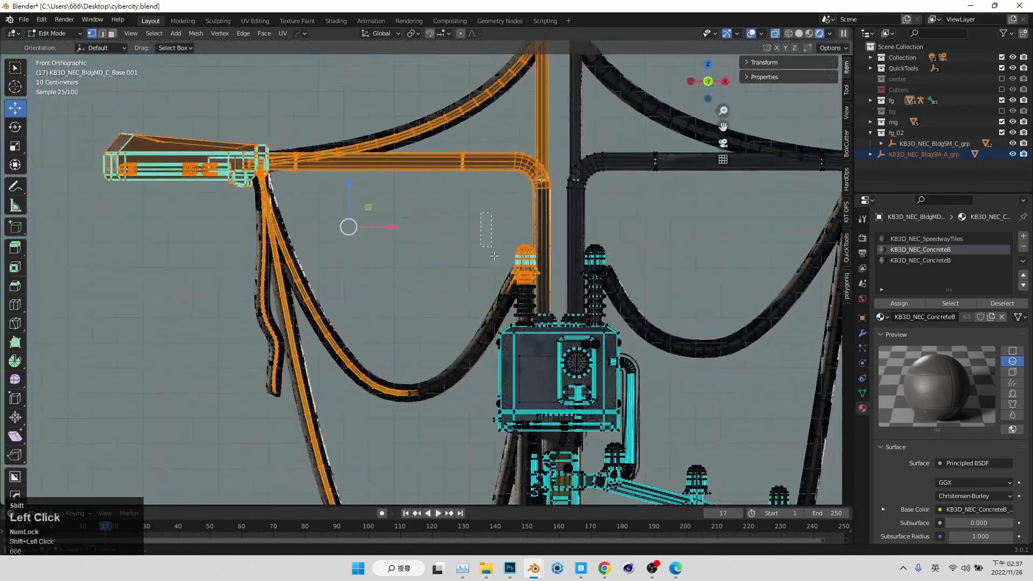
click(554, 323)
Step: Delete the leftover cable stubs on the left side of the pole's electrical box and leave Edit Mode
scroll(416, 275, down, 3)
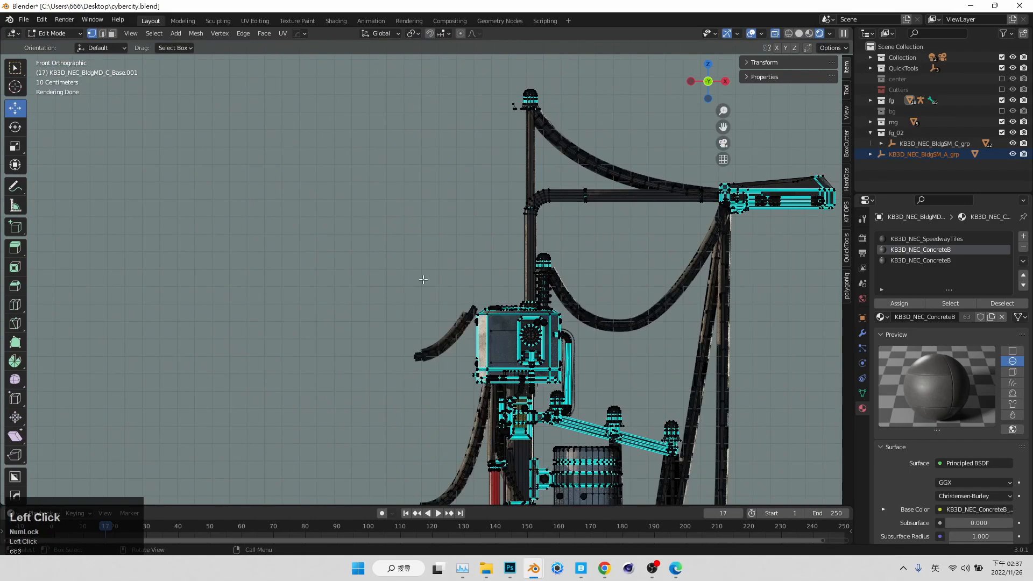
shift+drag(476, 310, 479, 316)
shift+middle_drag(419, 401, 413, 268)
shift+drag(377, 272, 426, 348)
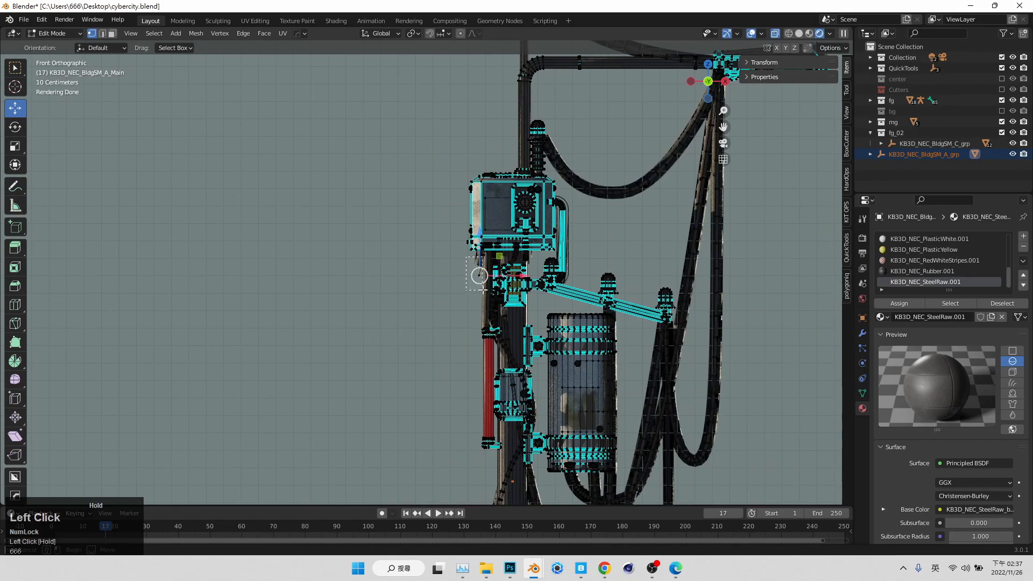
scroll(476, 264, down, 3)
key(Tab)
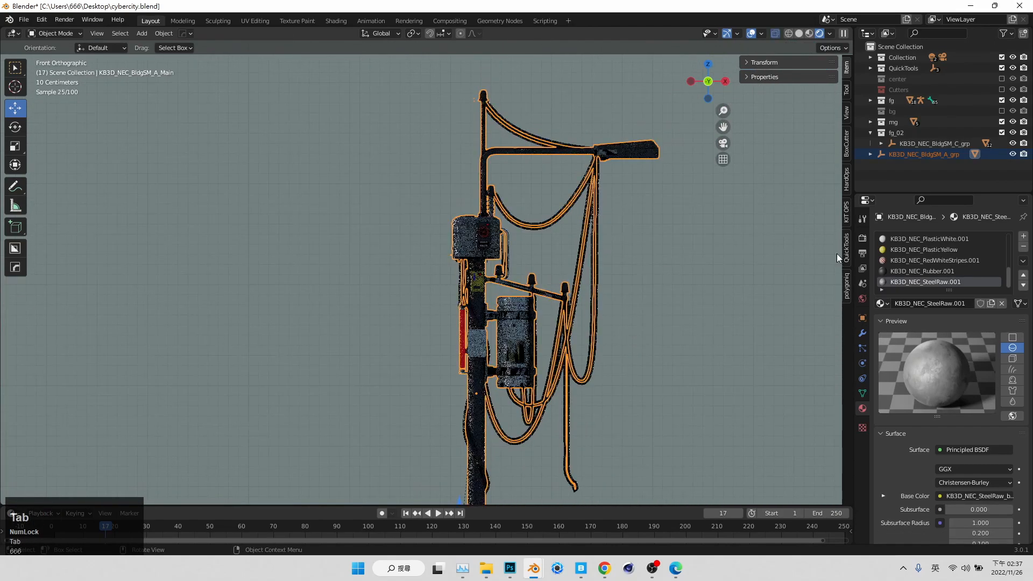
Step: Select the outer end of the remaining lamp head and stretch it along the X axis in the camera view
scroll(932, 270, up, 2)
click(928, 270)
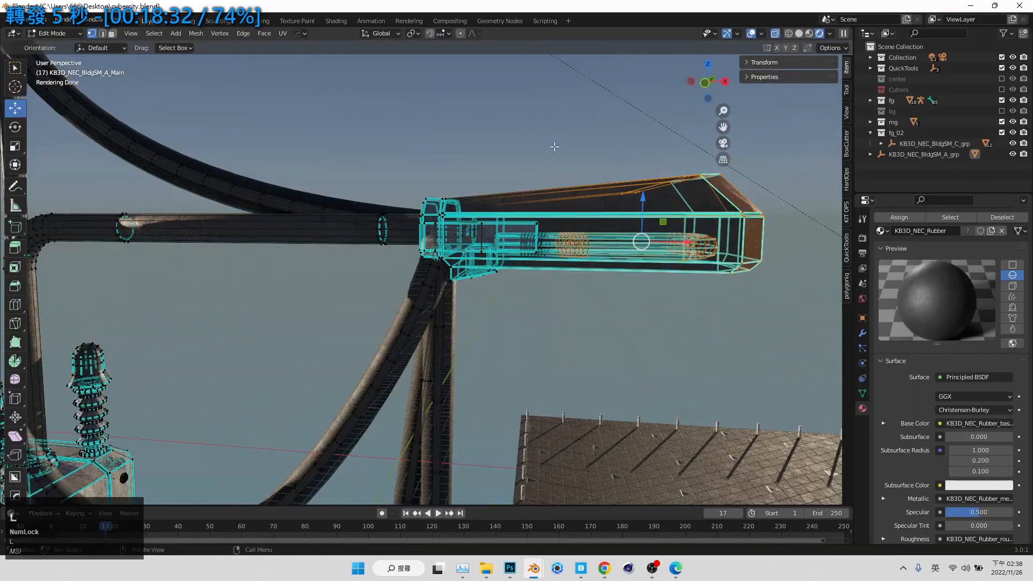
drag(797, 370, 553, 100)
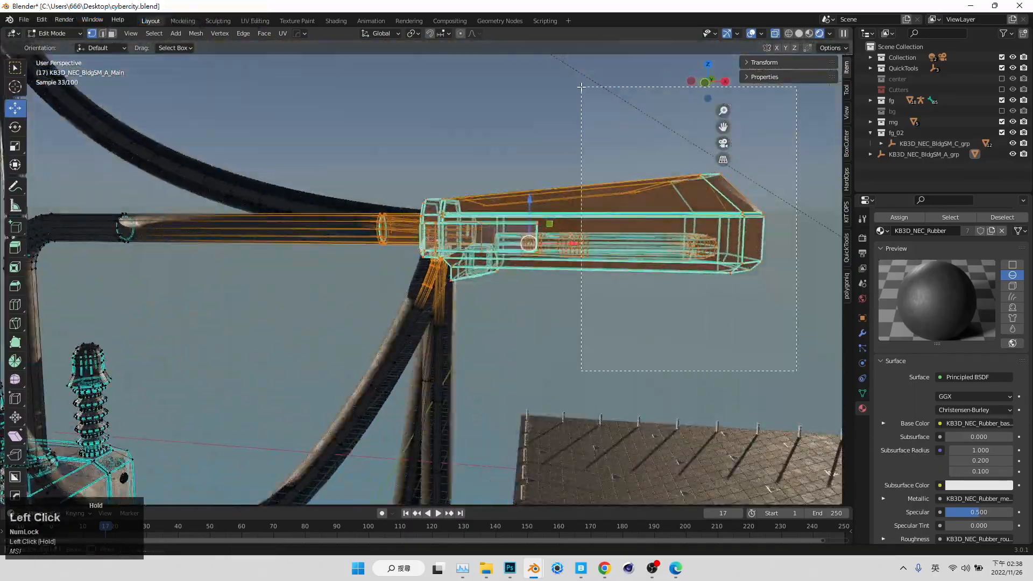
scroll(556, 115, down, 2)
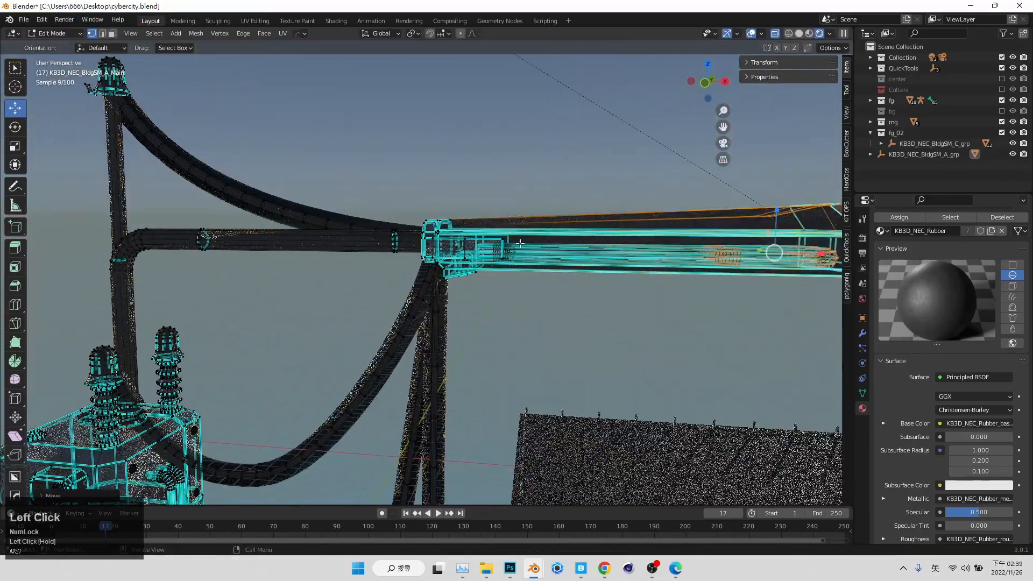
click(723, 144)
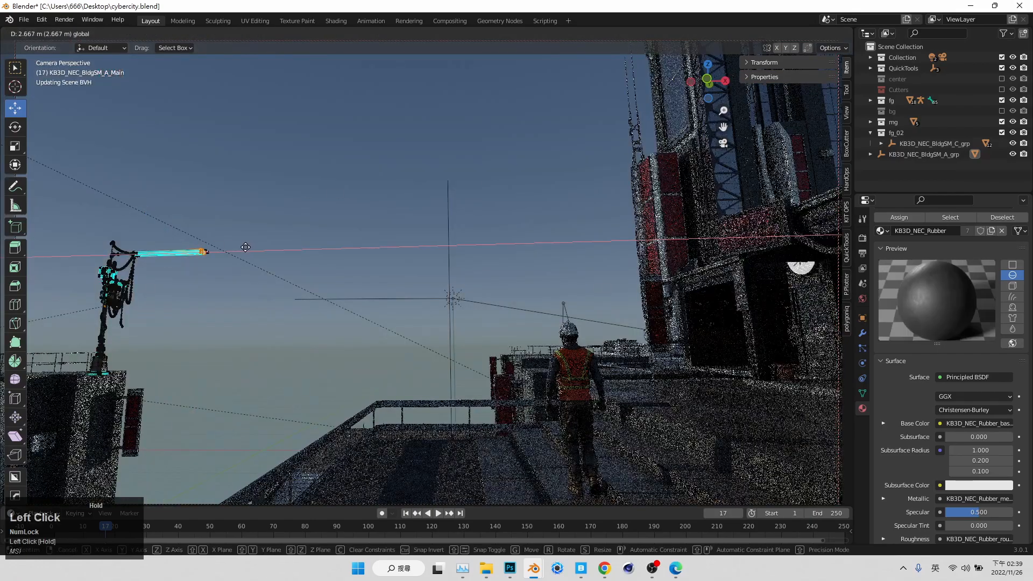
drag(245, 247, 296, 231)
key(Tab)
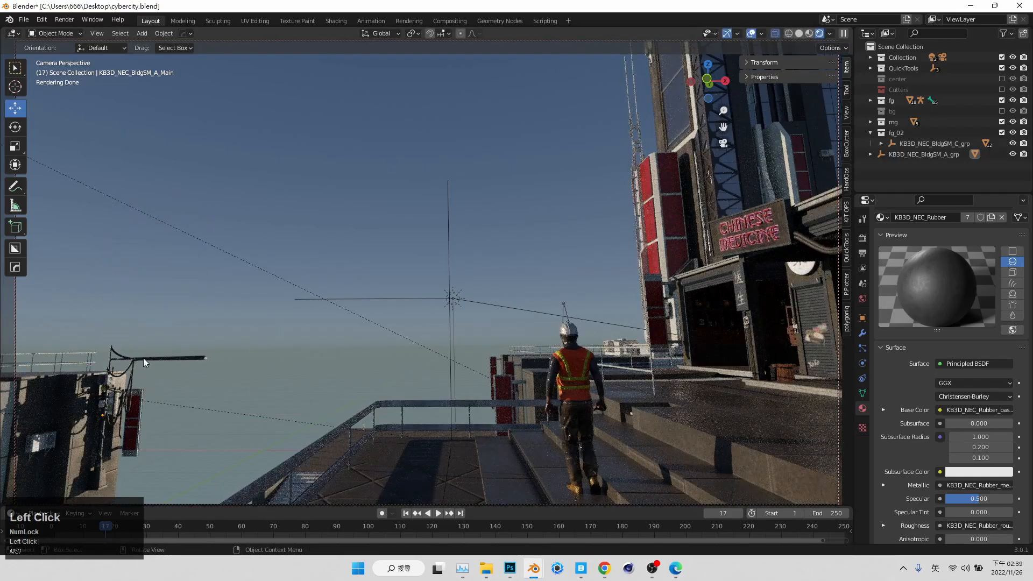
Step: Select the pole's base in Edit Mode and extend it straight downward in front view
key(Tab)
middle_drag(635, 269, 484, 387)
scroll(457, 398, down, 3)
scroll(373, 355, up, 4)
shift+middle_drag(422, 465, 449, 293)
scroll(424, 304, up, 3)
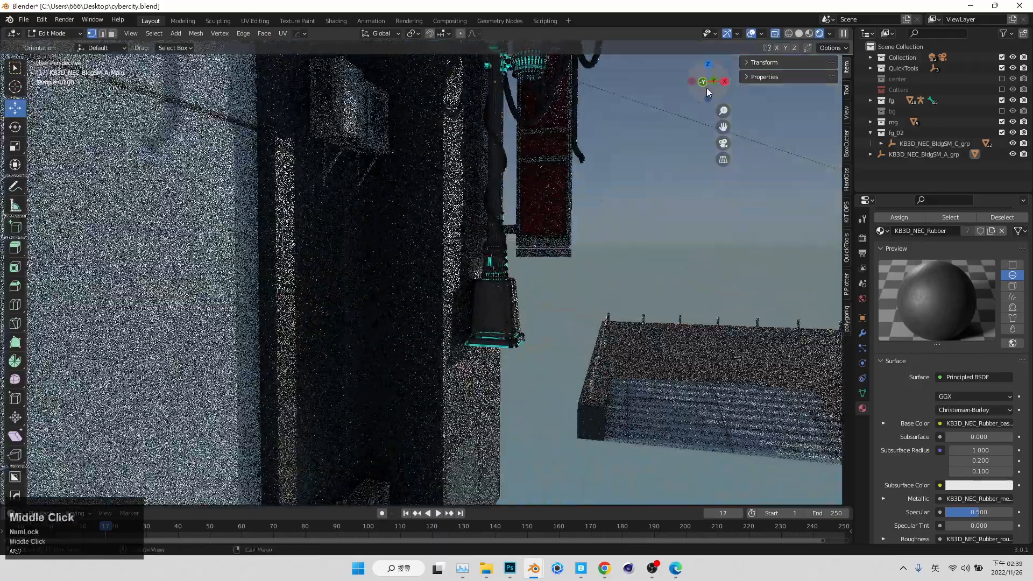
click(706, 86)
drag(487, 317, 487, 473)
Step: Save the file, duplicate the lamp pole in the camera view and move the copy along the Y axis toward the camera
key(KP_0)
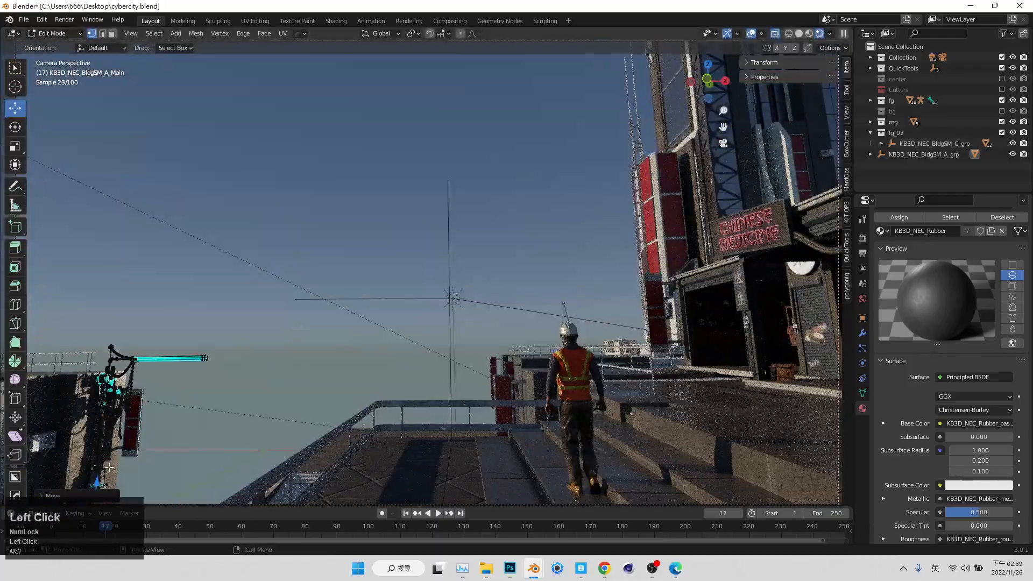
click(197, 367)
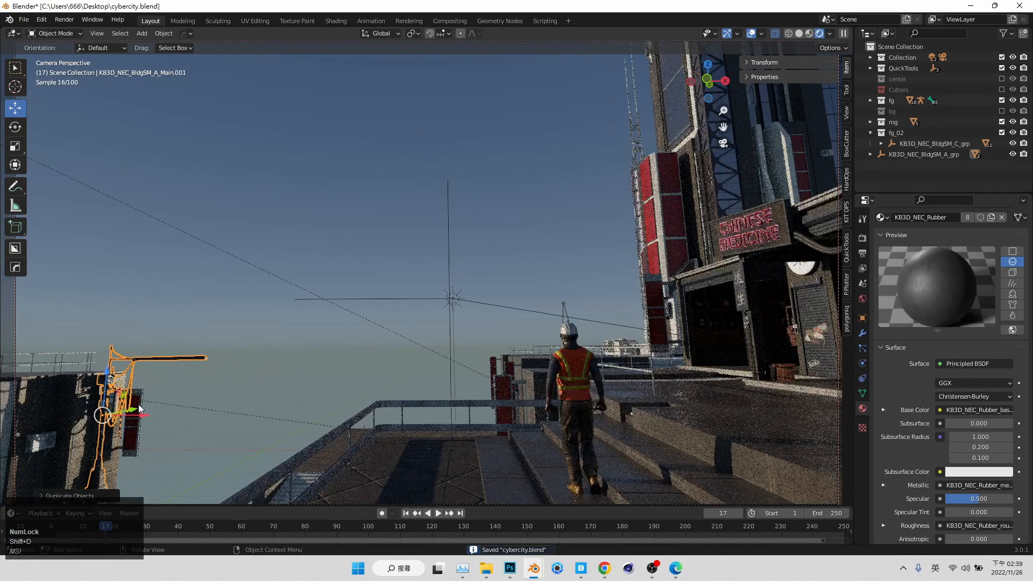
drag(132, 410, 114, 413)
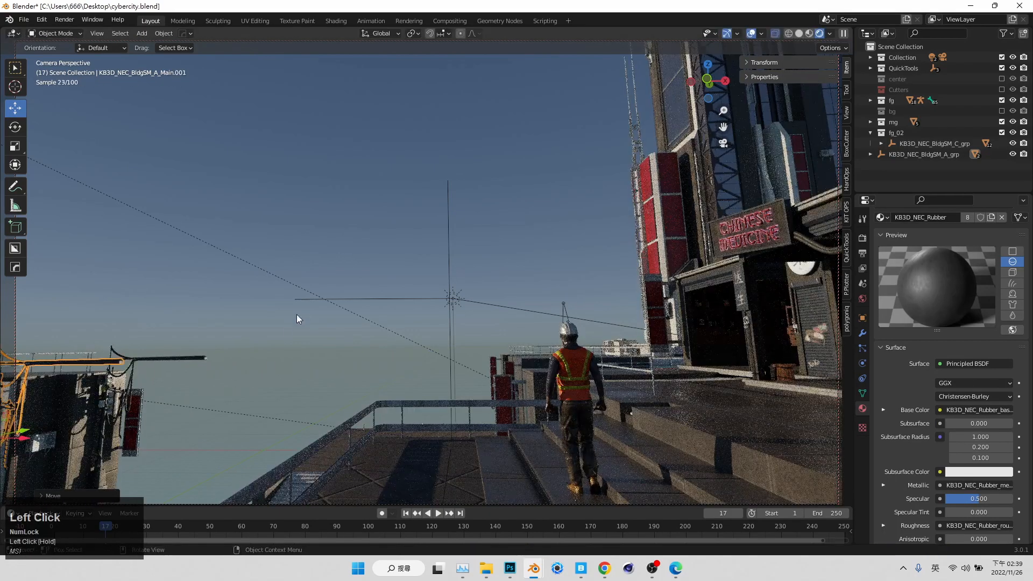
Step: Duplicate both lamp poles, mirror the copies along the X axis and move them to the stairway side
key(shift+d)
right_click(291, 341)
right_click(291, 341)
mouse_move(291, 342)
click(340, 358)
drag(95, 425, 541, 430)
click(493, 342)
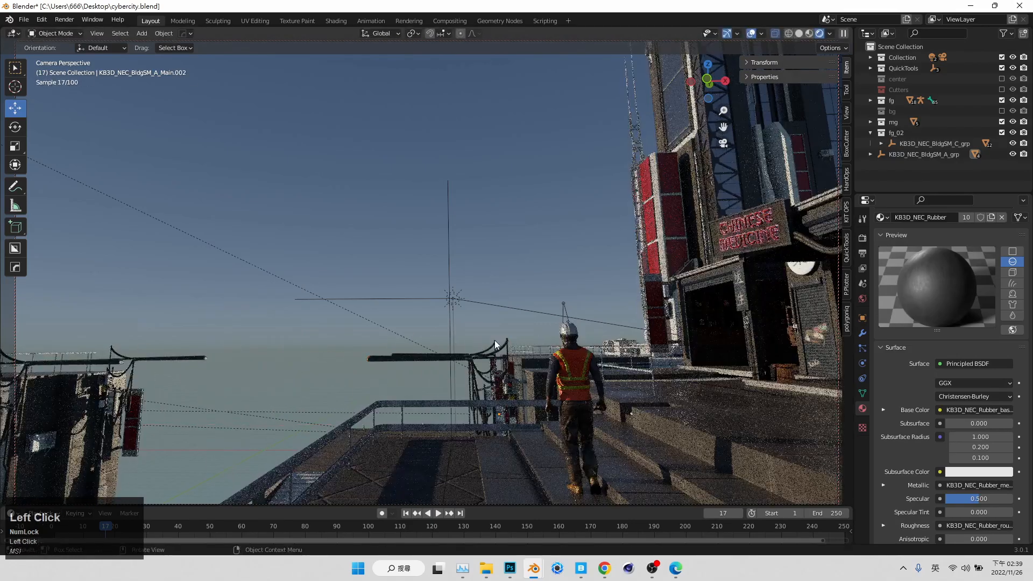
key(Delete)
click(495, 377)
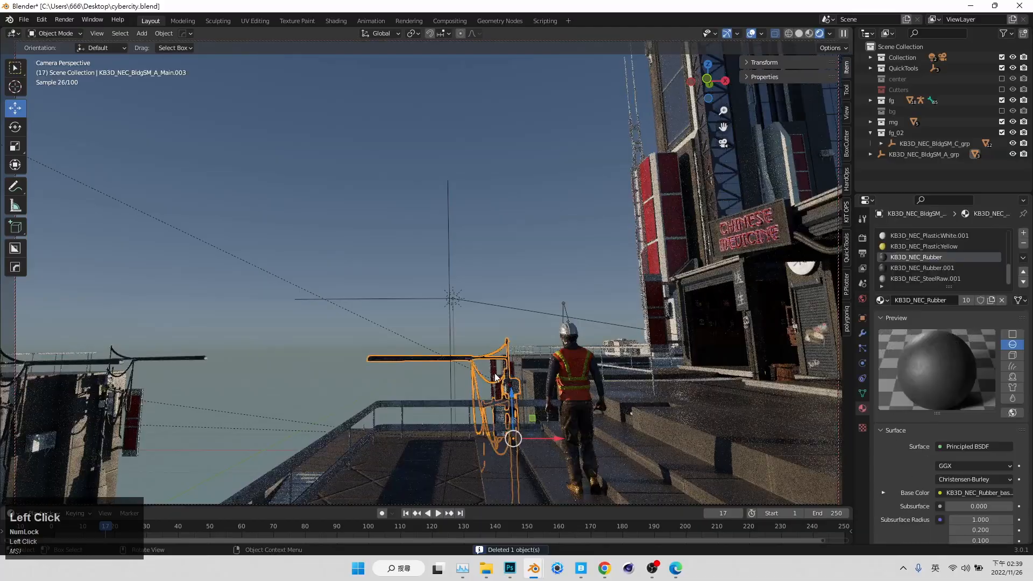
key(Tab)
click(707, 79)
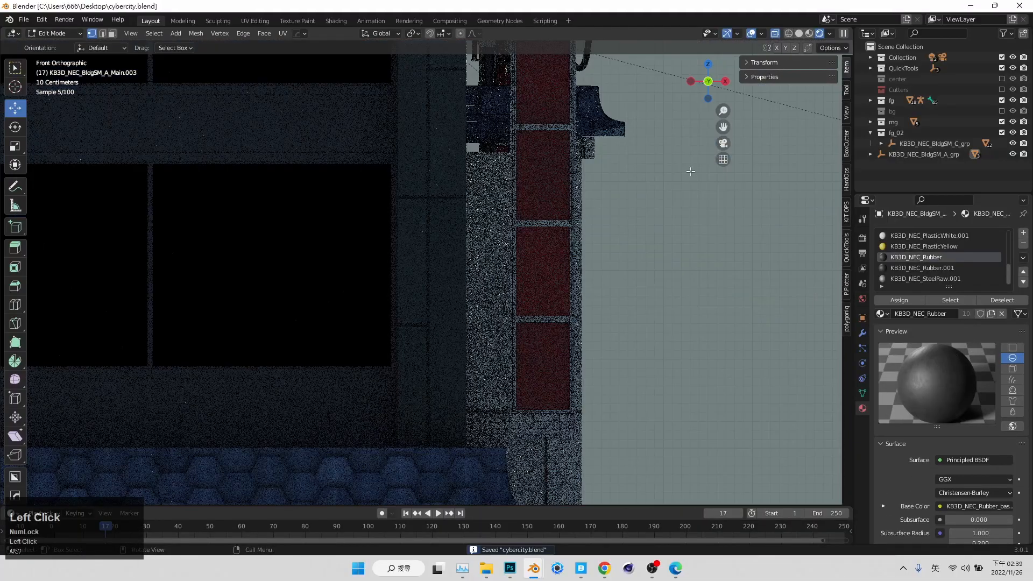
middle_drag(543, 257, 491, 289)
scroll(491, 288, down, 4)
scroll(685, 255, up, 2)
key(Tab)
middle_drag(685, 269, 470, 331)
key(Tab)
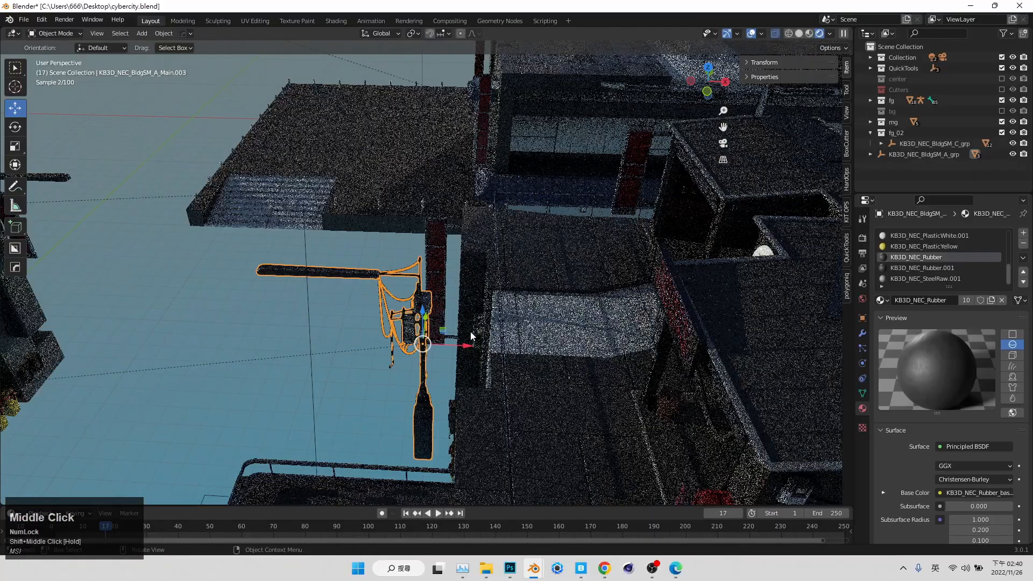
key(Tab)
key(ctrl+z)
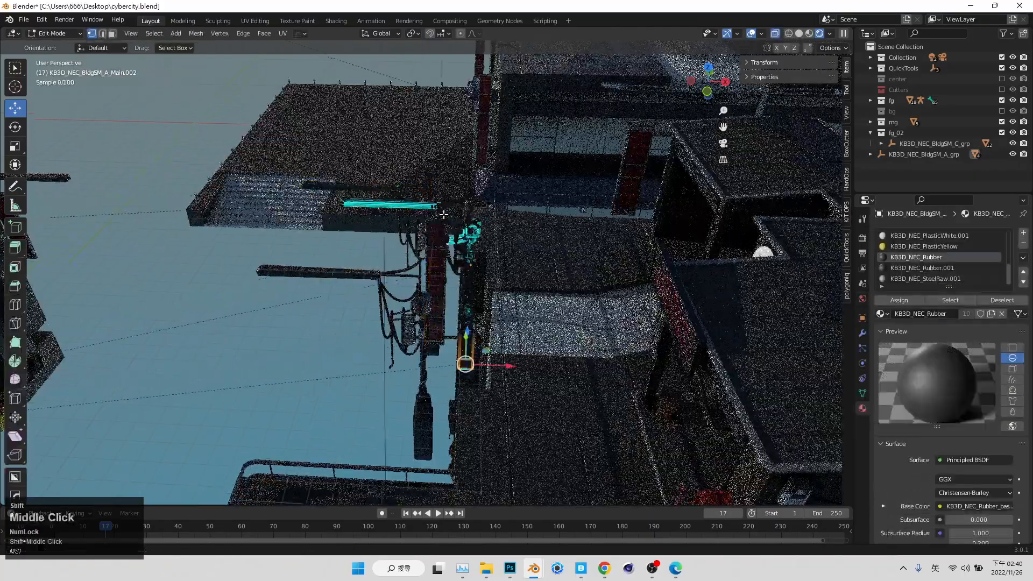
Step: Try to delete the cables hanging below the lamp arm of one mirrored pole in front view
scroll(431, 212, up, 4)
shift+middle_drag(431, 212, 521, 240)
scroll(521, 240, up, 4)
shift+middle_drag(521, 420, 516, 248)
scroll(516, 248, down, 2)
scroll(516, 248, down, 5)
shift+middle_drag(437, 139, 423, 159)
click(713, 86)
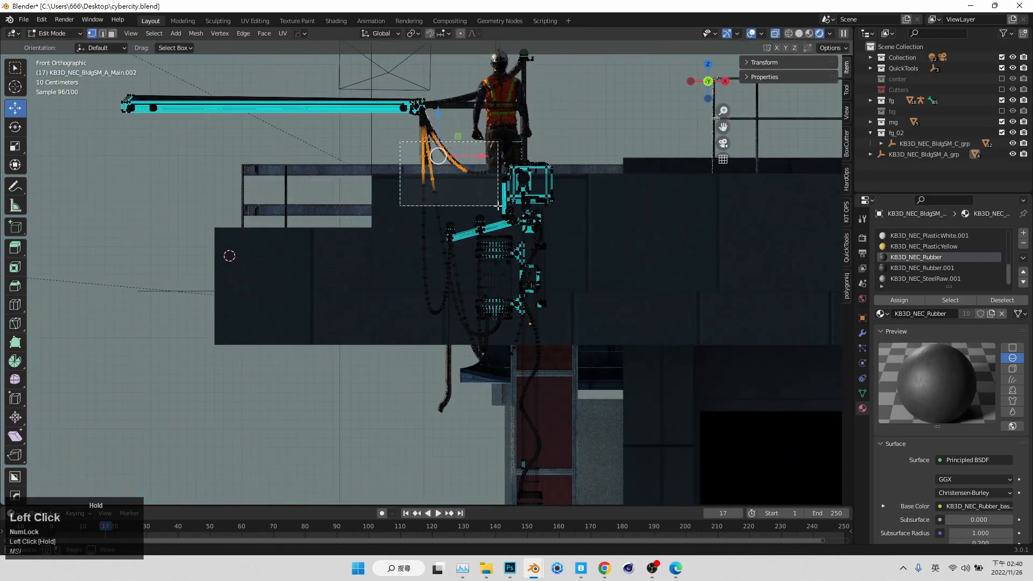
shift+drag(375, 216, 470, 429)
key(x)
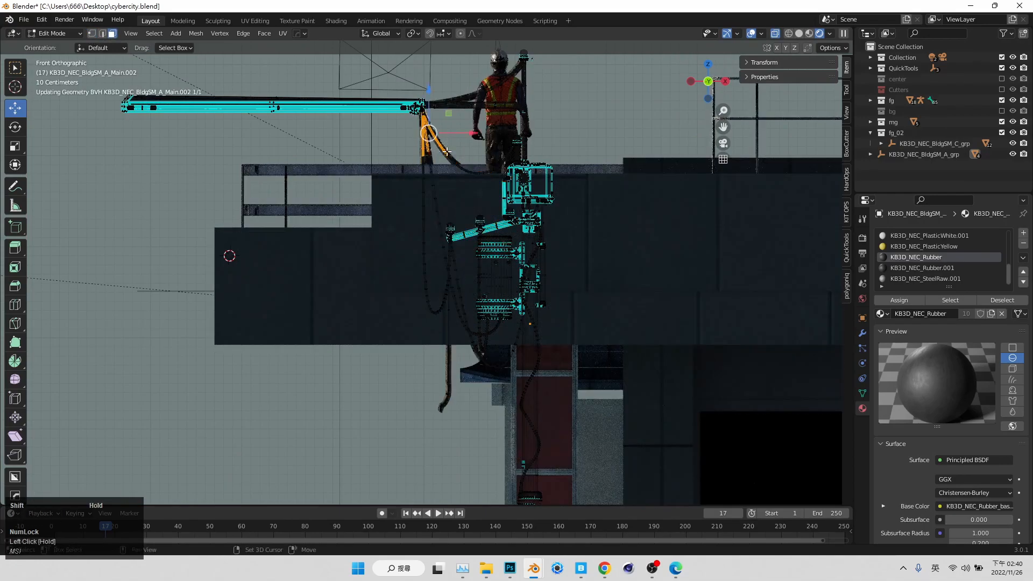
Step: Select all the hanging cables on the mirrored pole by their faces, delete them and save the file
scroll(538, 350, up, 6)
shift+middle_drag(517, 423, 431, 251)
shift+drag(425, 252, 572, 426)
shift+middle_drag(368, 457, 373, 316)
scroll(373, 316, down, 3)
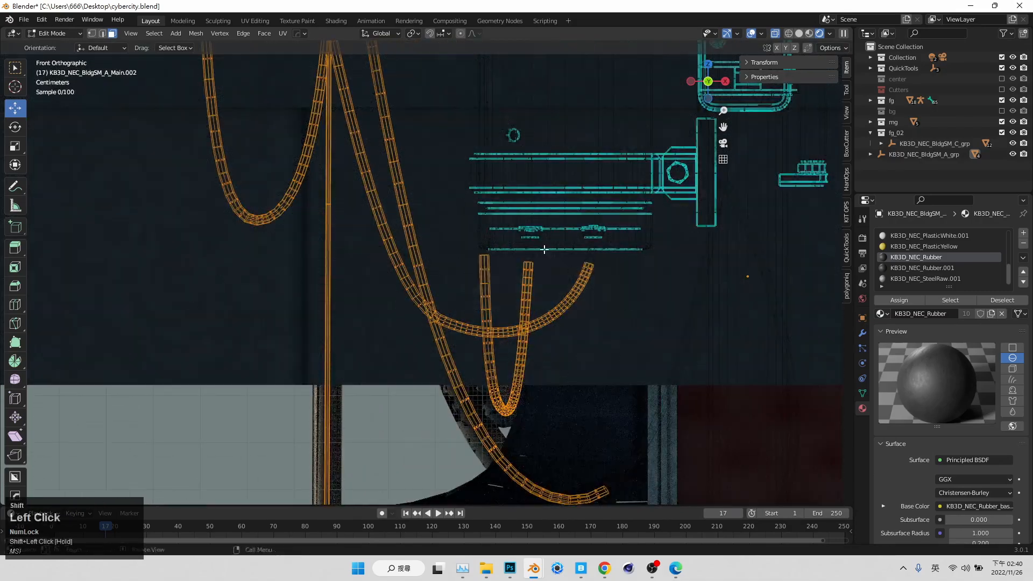
click(589, 259)
scroll(571, 176, down, 7)
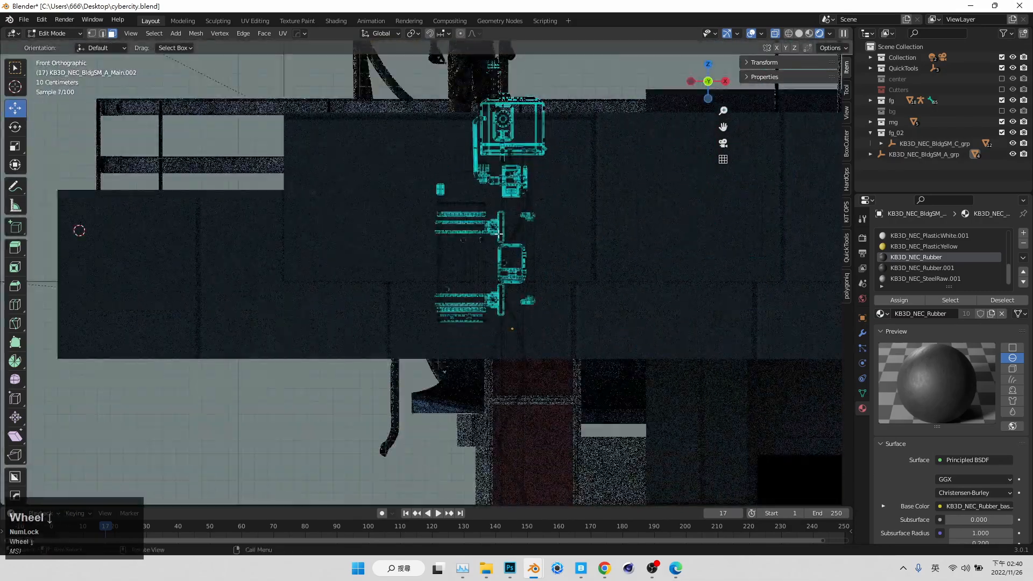
key(Tab)
scroll(480, 236, down, 2)
middle_drag(467, 215, 855, 300)
key(ctrl+s)
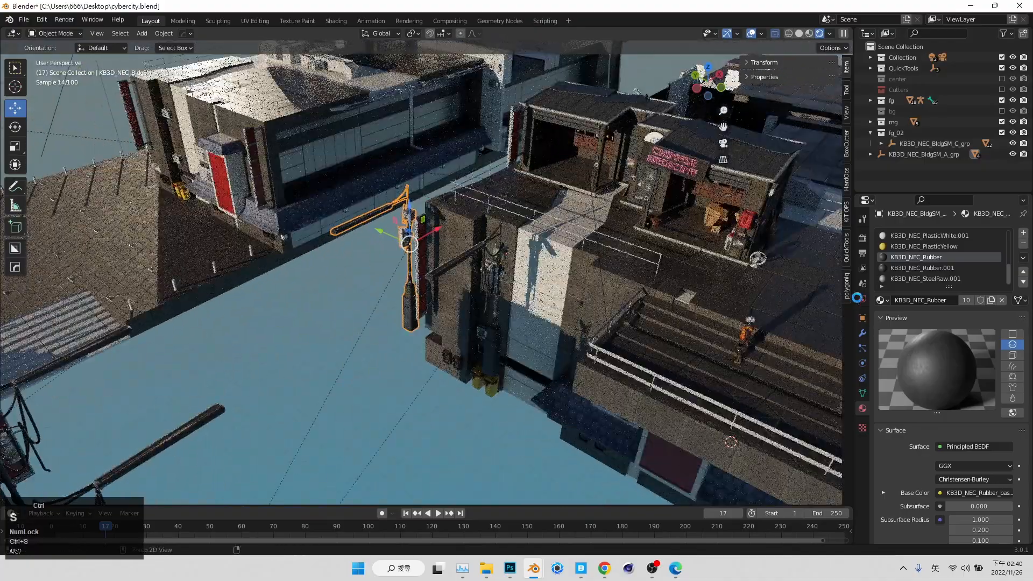
Step: Inspect the KB3D_NEC_LightWhite.001 material's surface and emission settings on the lamp pole
scroll(912, 239, up, 2)
click(936, 269)
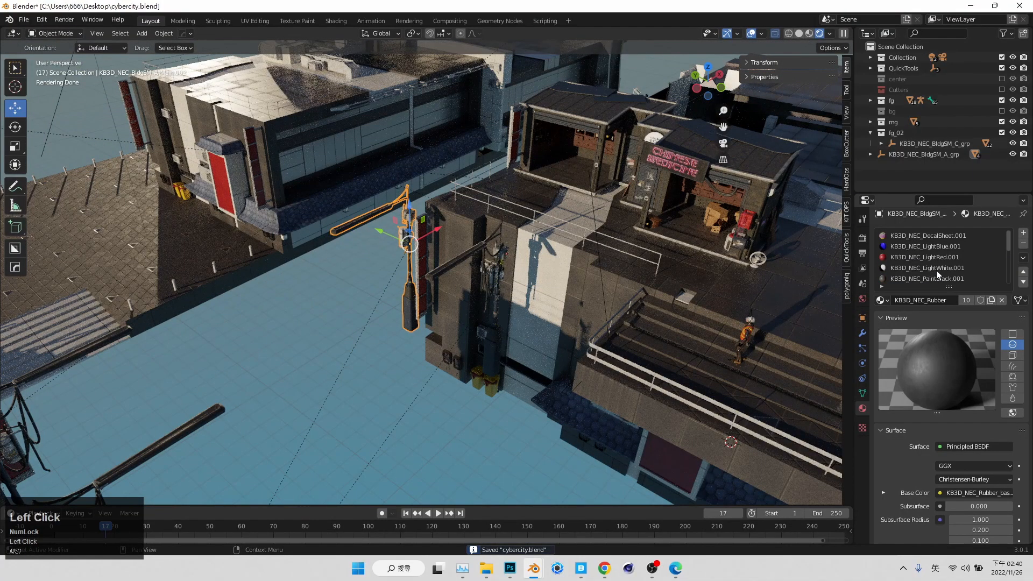
scroll(921, 414, down, 10)
scroll(922, 414, down, 4)
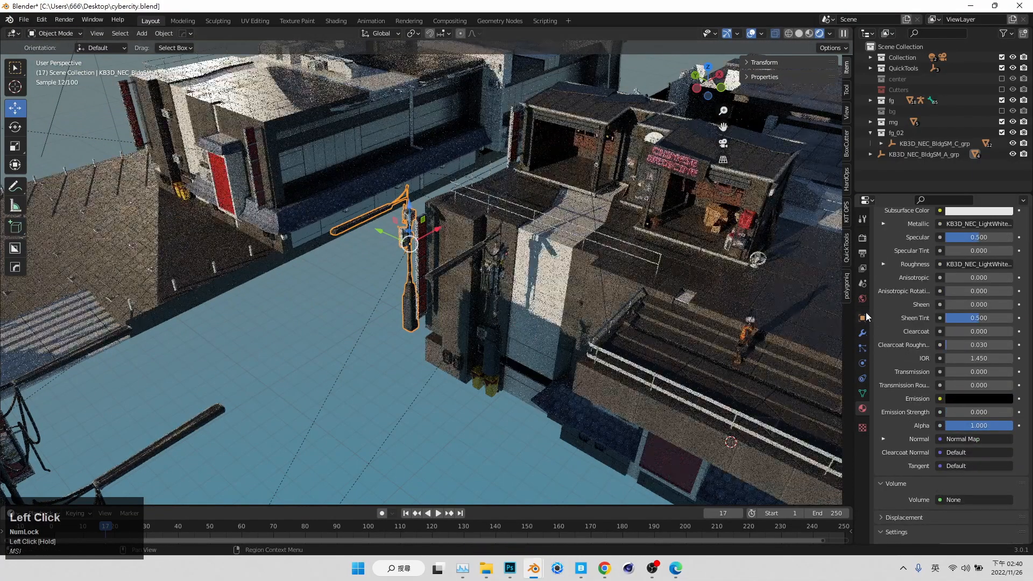
Step: Add an Array modifier to the mirrored lamp pole and set its relative offset X to 0 and Y to 5
click(862, 333)
click(968, 237)
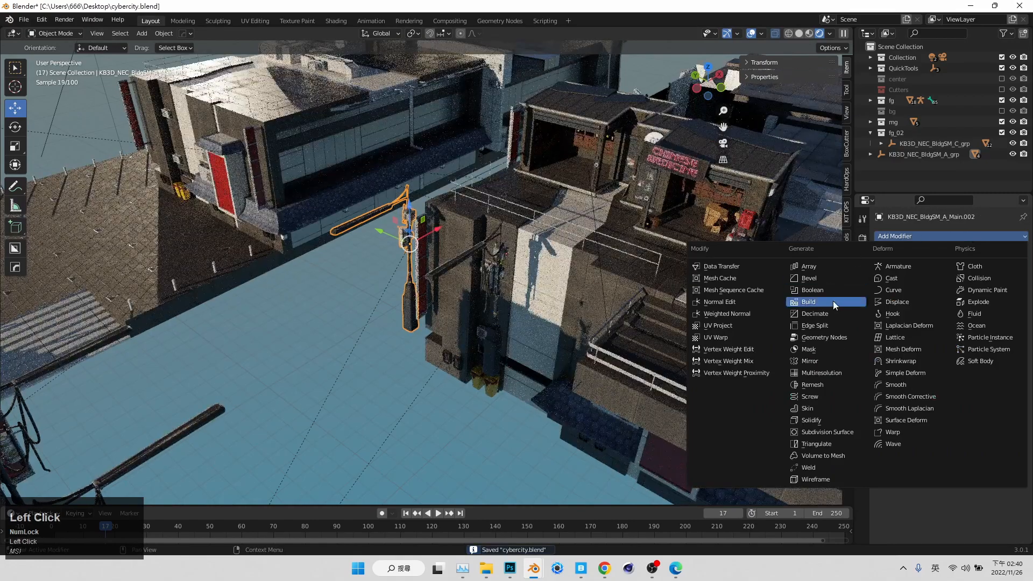
click(808, 267)
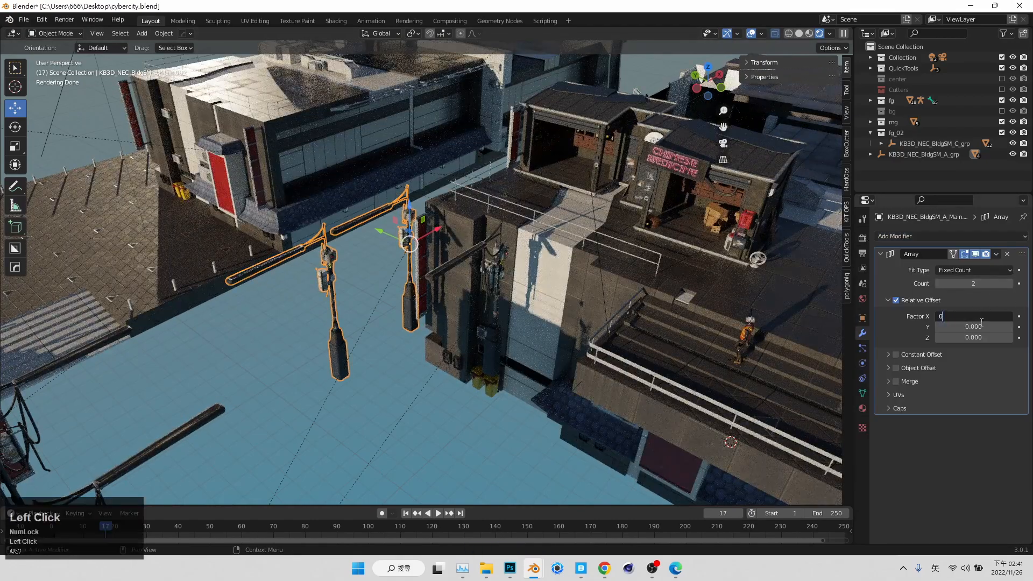
click(981, 322)
text(0)
key(Return)
text(2)
key(Return)
key(Return)
click(973, 317)
text(1)
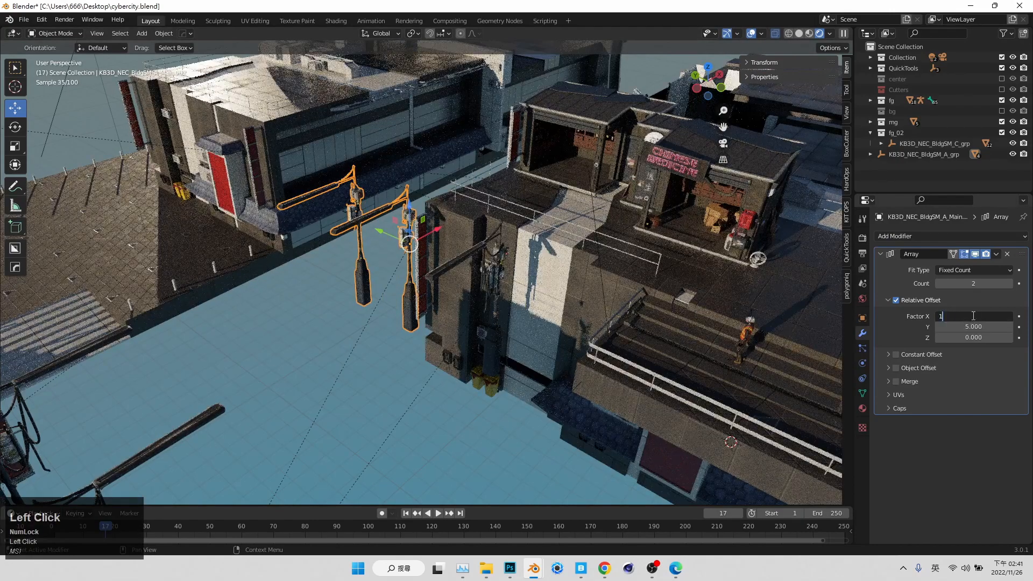
Step: Set the lamp pole array's relative Y offset to 10 and its count to 4
click(982, 324)
text(10)
key(Return)
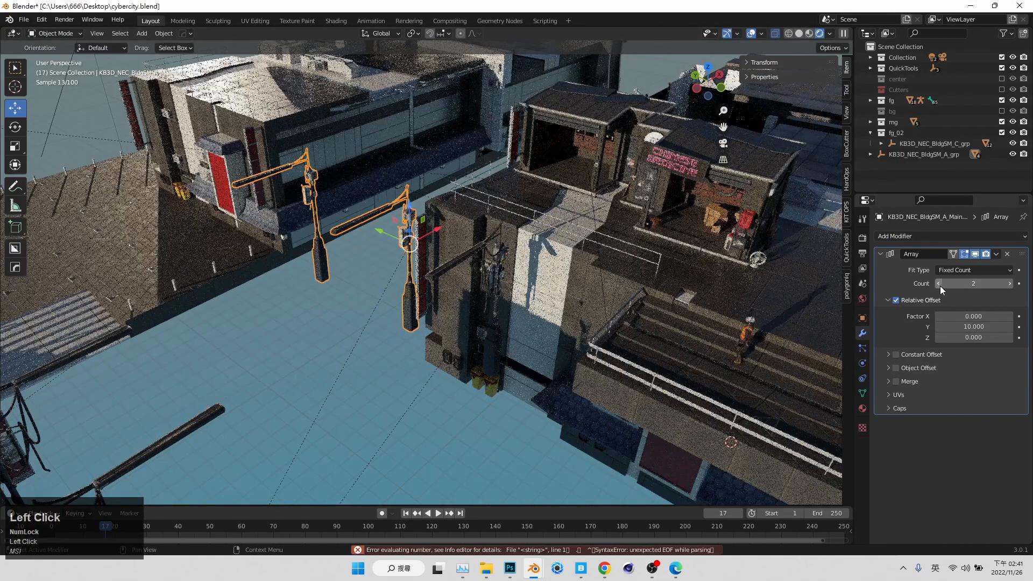
click(1008, 284)
click(1007, 284)
Step: Look through the camera and set the lamp pole array's relative Y offset to 20
click(726, 149)
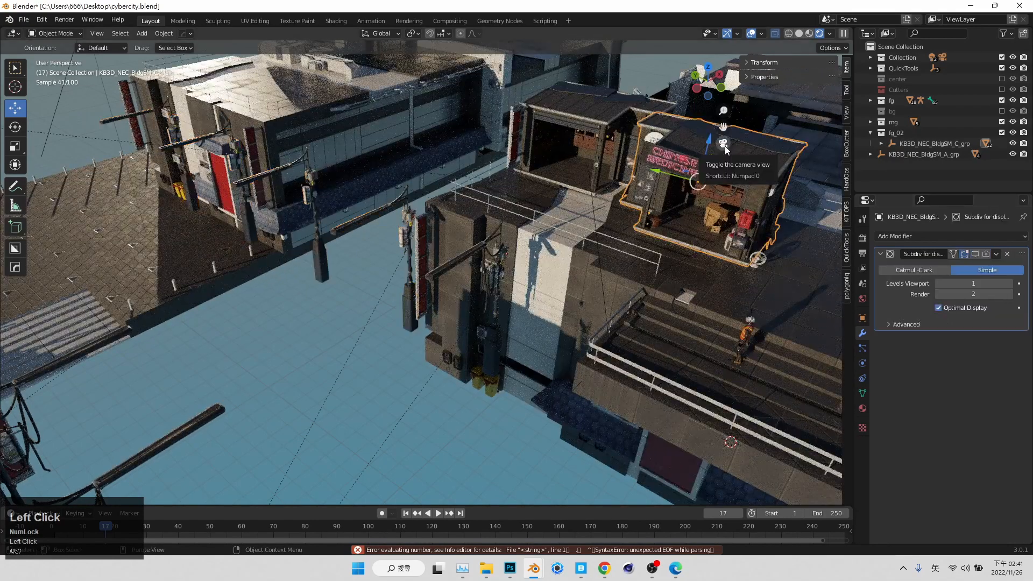
click(724, 147)
click(492, 347)
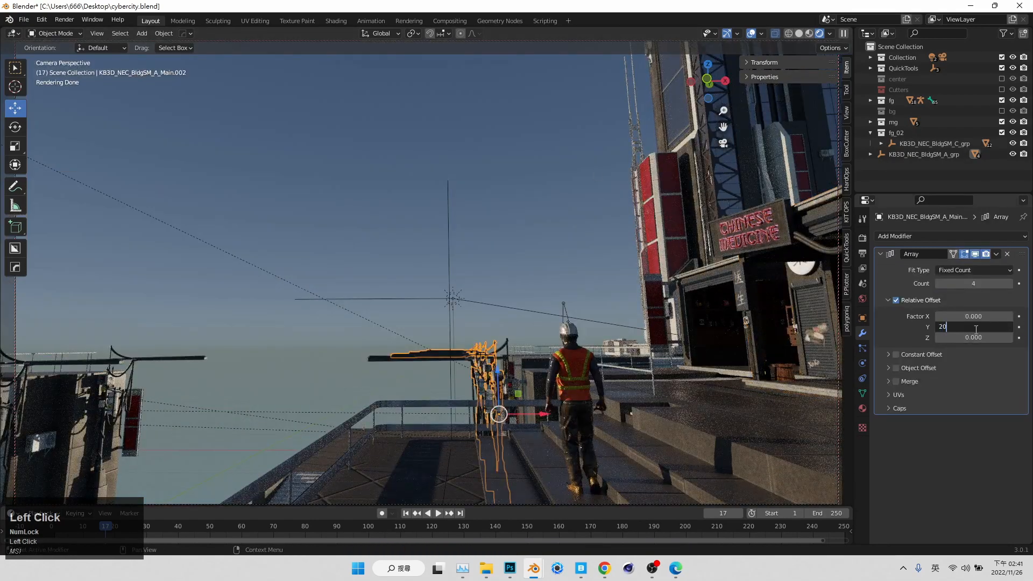
click(976, 327)
text(20)
key(Return)
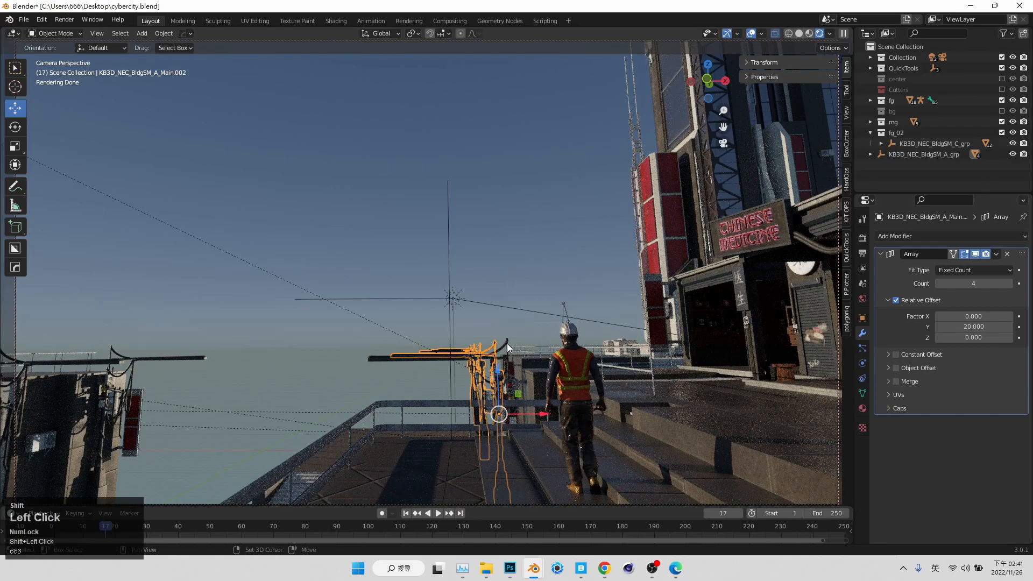
Step: Shift the stairway-side lamp poles sideways along X, and move the arrayed pole row further toward the shop and up
click(507, 344)
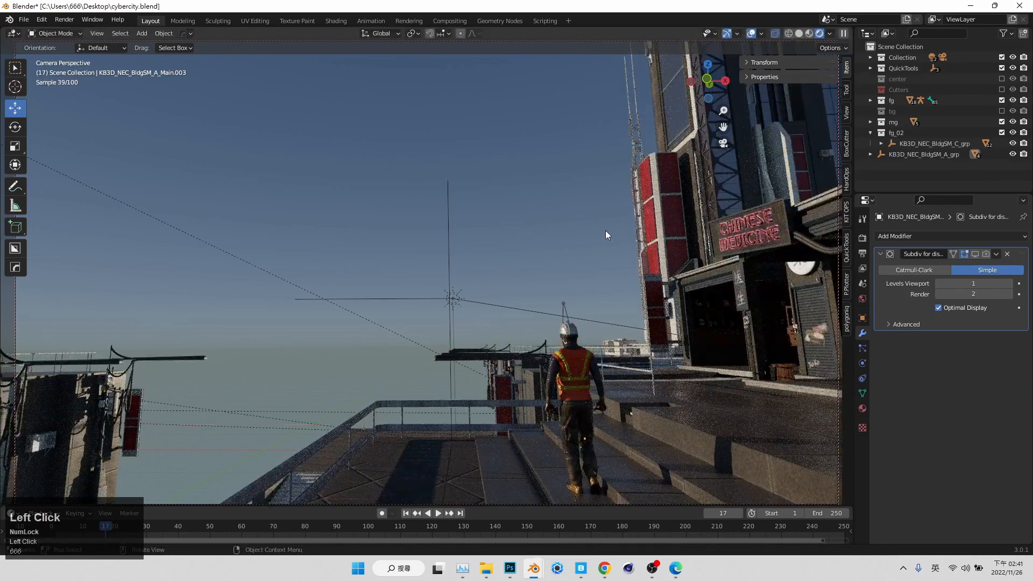
click(540, 349)
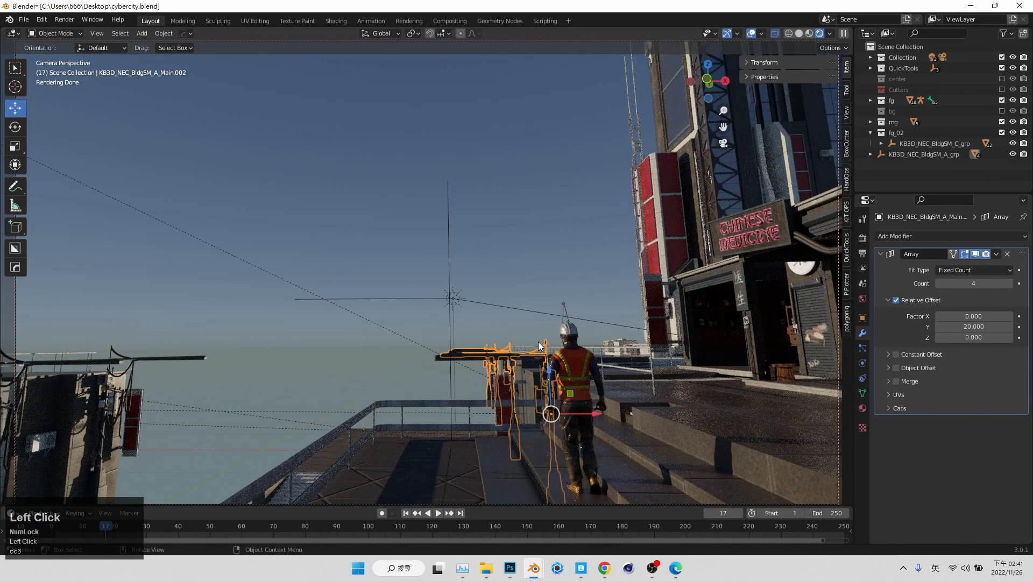
click(509, 339)
click(507, 344)
click(509, 345)
drag(595, 414, 717, 399)
drag(699, 393, 695, 329)
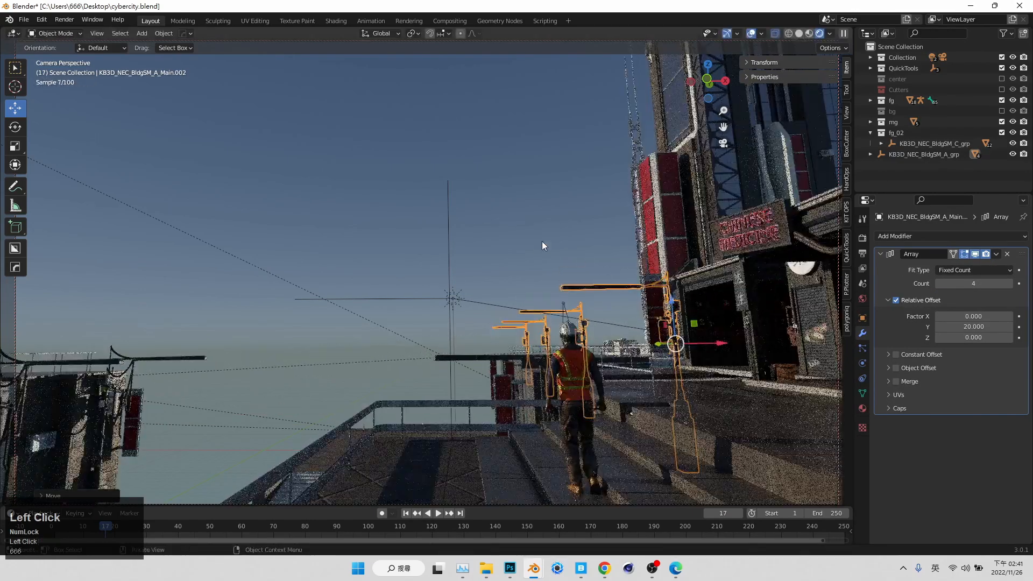
Step: Try to move the single stairway-side lamp pole up toward the shop and undo the change
click(521, 353)
click(427, 254)
click(484, 365)
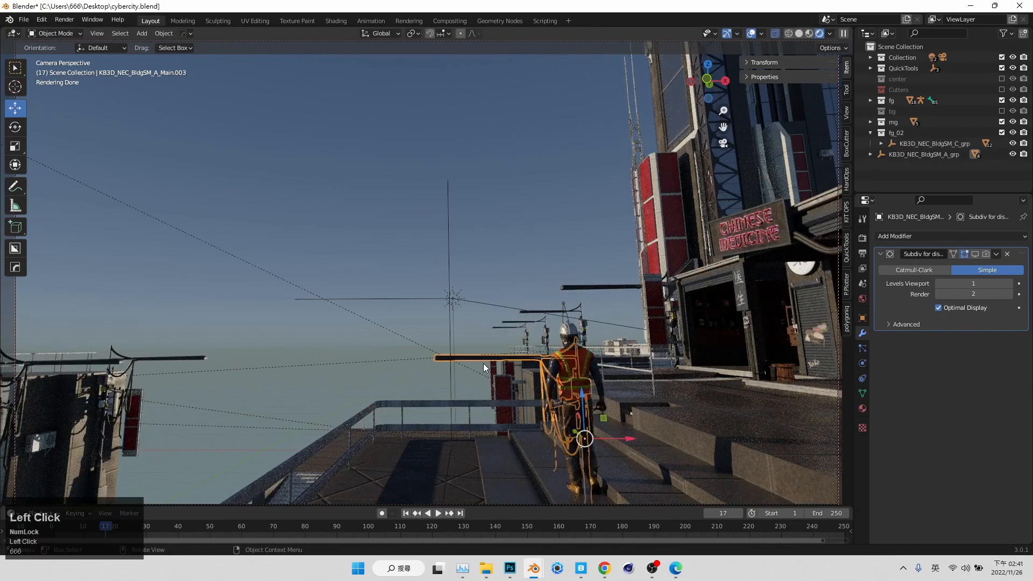
drag(645, 352, 718, 156)
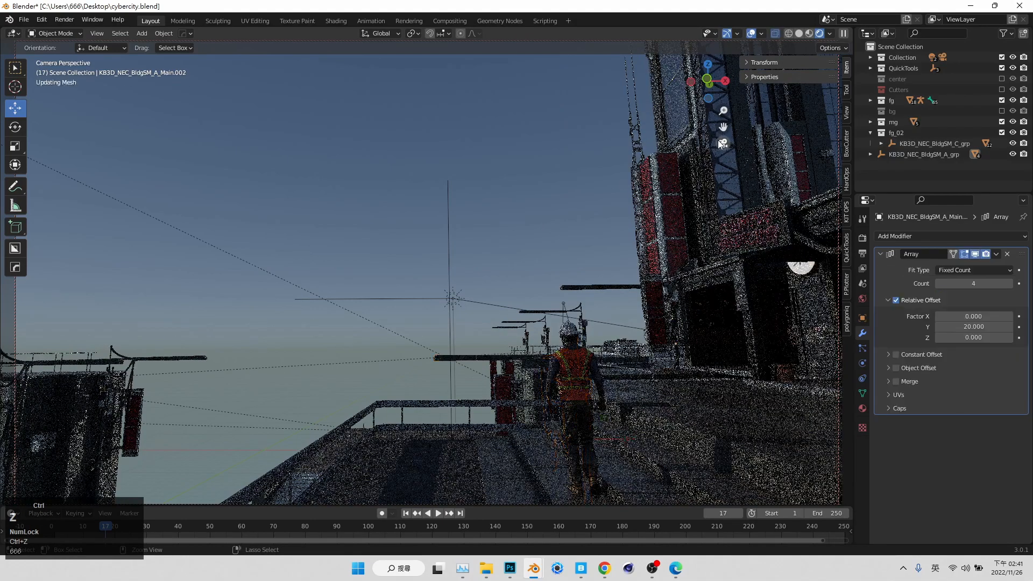
key(ctrl+z)
Step: Save the file and move the single lamp pole and the arrayed row up and toward the Chinese Medicine shop
shift+click(454, 357)
key(ctrl+s)
drag(585, 403, 768, 273)
click(613, 253)
click(716, 192)
shift+click(641, 226)
drag(717, 231, 715, 229)
click(589, 176)
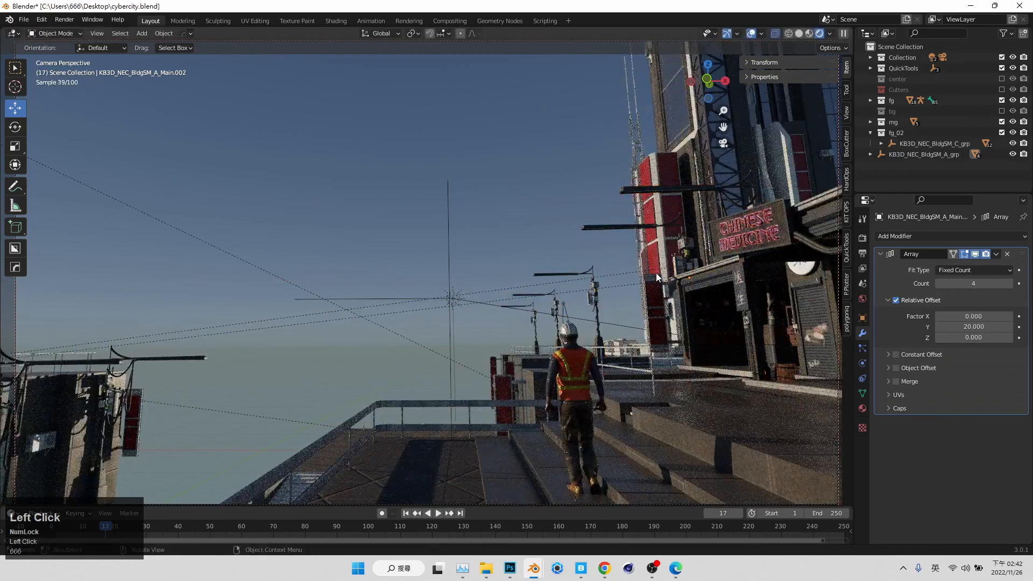
Step: Raise the two lamp poles beside the building across from the stairway and save the file
click(203, 365)
click(94, 470)
key(Tab)
key(Tab)
shift+click(103, 301)
key(Tab)
drag(46, 442, 167, 3)
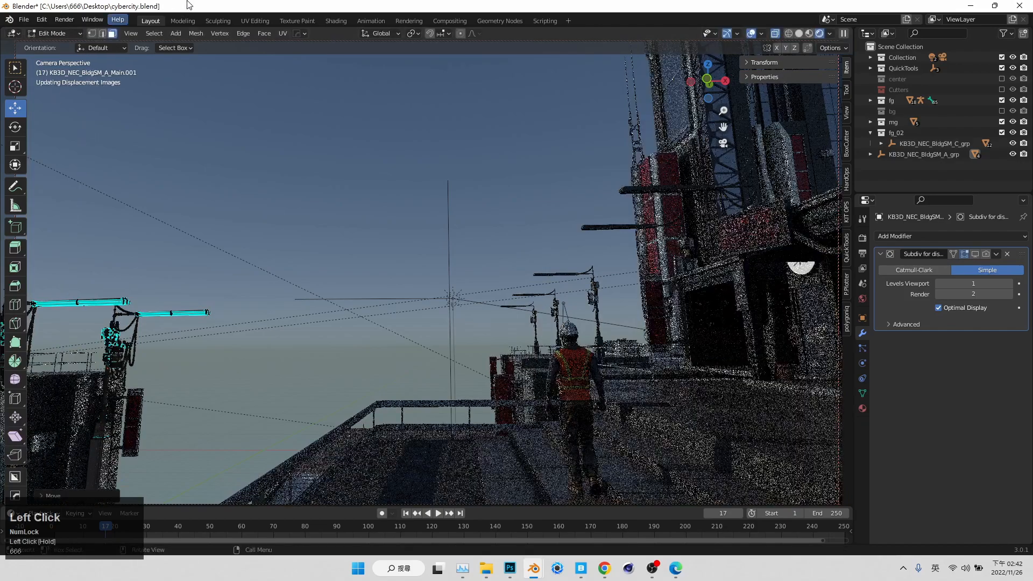
key(Tab)
key(ctrl+s)
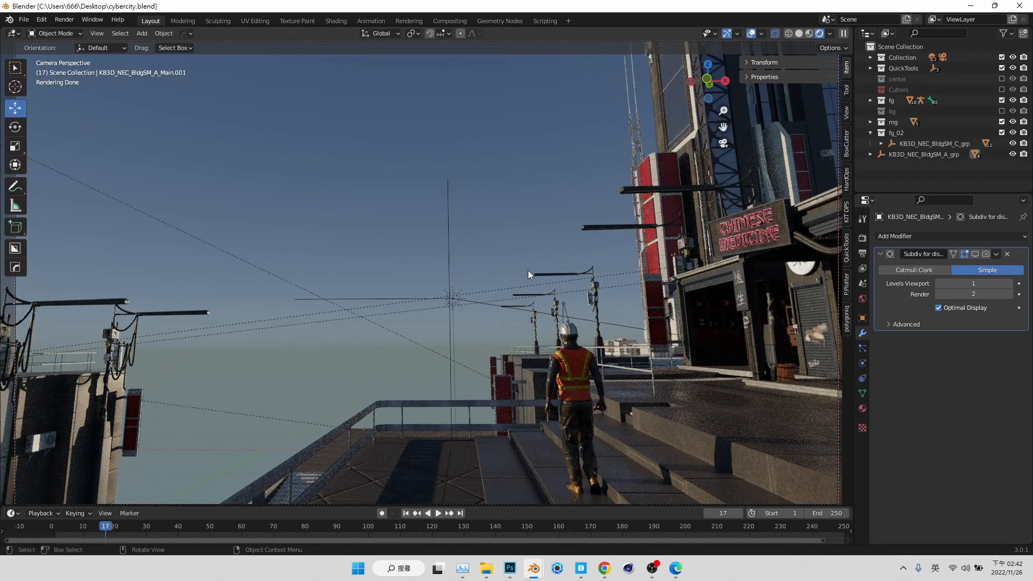
key(ctrl)
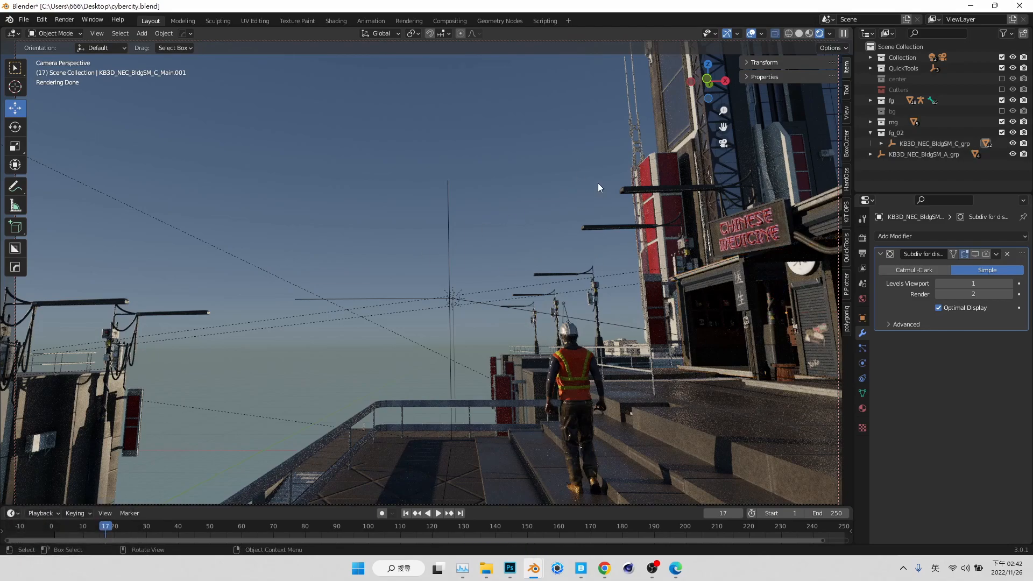
click(597, 184)
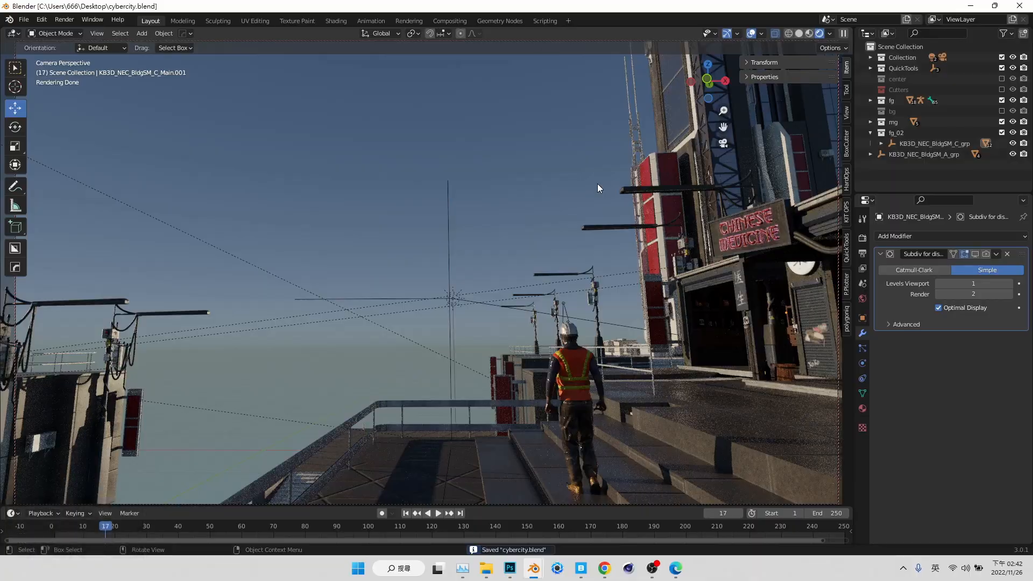
key(ctrl+s)
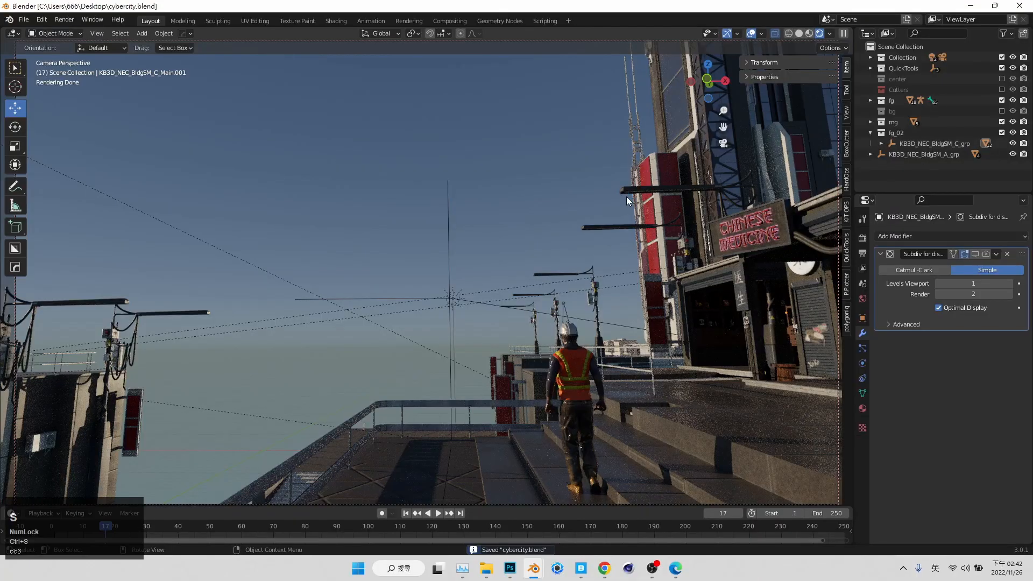
Step: Leave the camera view, edit the large building opposite the stairway, select its rooftop crane section from the top view and save
click(723, 143)
middle_drag(574, 225, 439, 232)
scroll(439, 233, down, 5)
click(335, 162)
shift+middle_drag(335, 162, 538, 215)
middle_drag(537, 216, 602, 295)
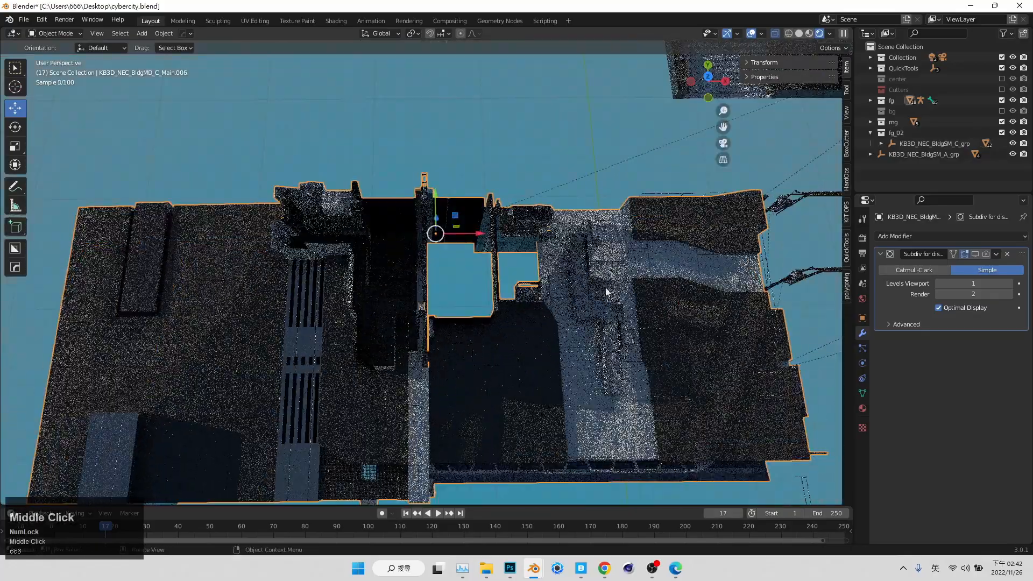
key(Tab)
shift+middle_drag(753, 91, 719, 125)
click(708, 76)
scroll(597, 177, up, 3)
shift+middle_drag(597, 178, 457, 156)
scroll(430, 151, up, 1)
drag(406, 138, 518, 491)
key(ctrl+s)
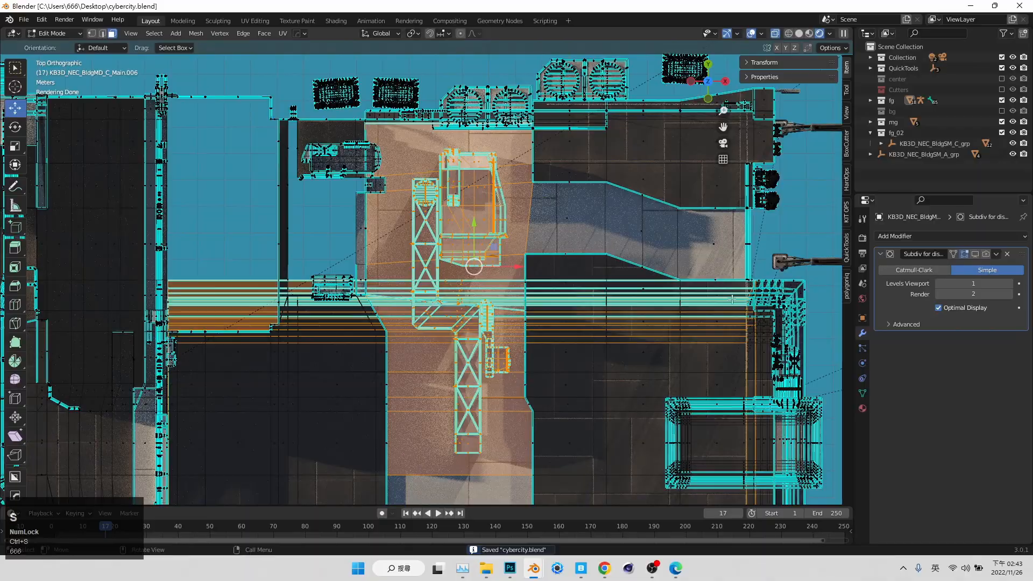
Step: Examine the selected rooftop section from the camera and perspective views and leave mesh editing
click(722, 145)
click(723, 145)
middle_drag(628, 214, 559, 143)
shift+middle_drag(560, 142, 418, 215)
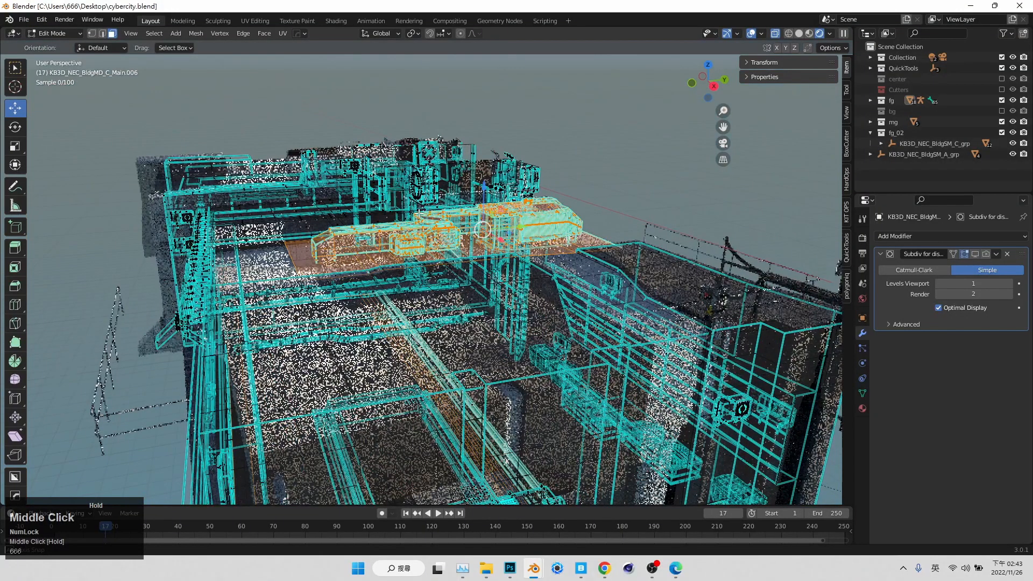
middle_drag(418, 215, 465, 224)
scroll(521, 269, up, 5)
scroll(463, 259, down, 5)
key(Tab)
Step: Duplicate the large building in place and raise the copy vertically above the original
middle_drag(464, 301, 474, 271)
key(shift+d)
right_click(487, 256)
scroll(472, 222, down, 4)
middle_drag(466, 215, 430, 185)
drag(389, 150, 389, 95)
Step: Reset the origin of the raised building copy
click(164, 33)
mouse_move(173, 60)
click(300, 60)
scroll(451, 221, up, 5)
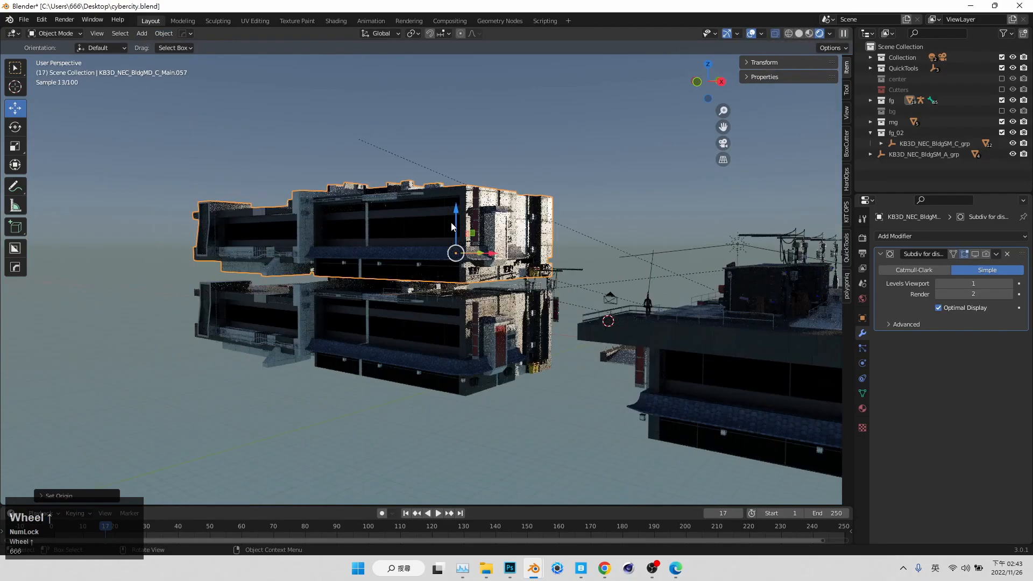
Step: Open the raised building copy for mesh editing and examine its selected rooftop section from above and the front
key(Tab)
middle_drag(479, 302, 529, 371)
click(134, 34)
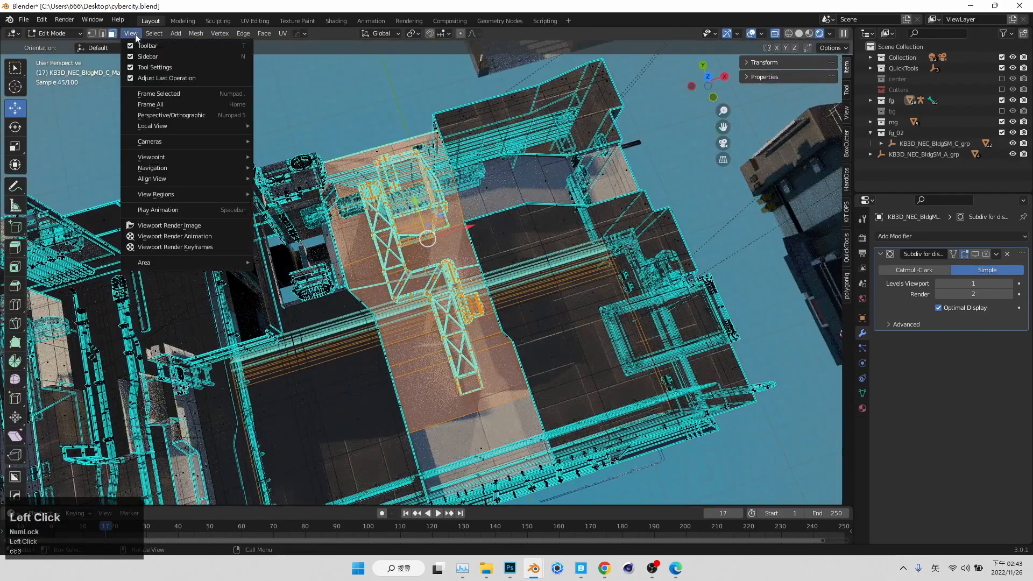
click(46, 20)
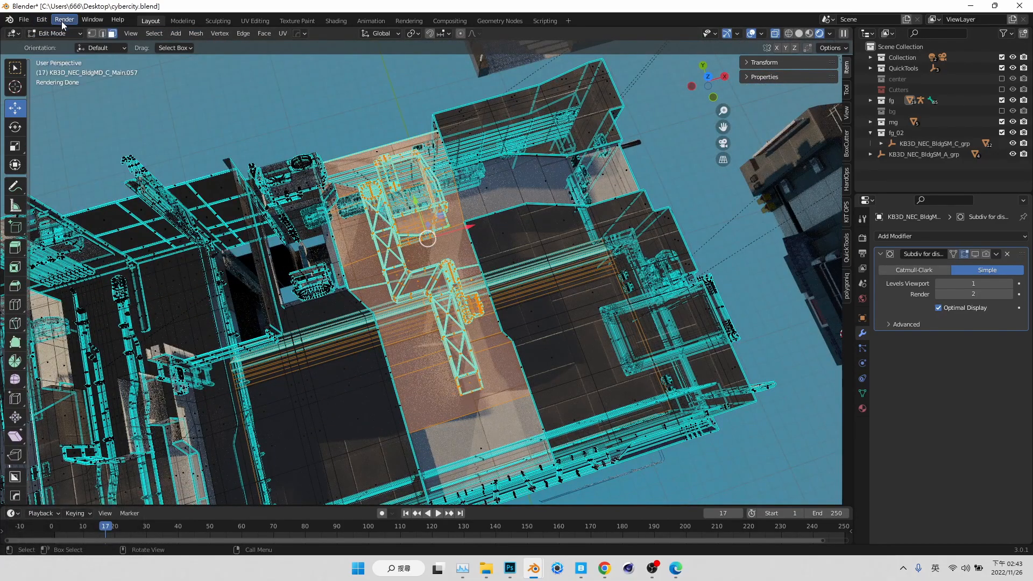
middle_drag(425, 339, 398, 221)
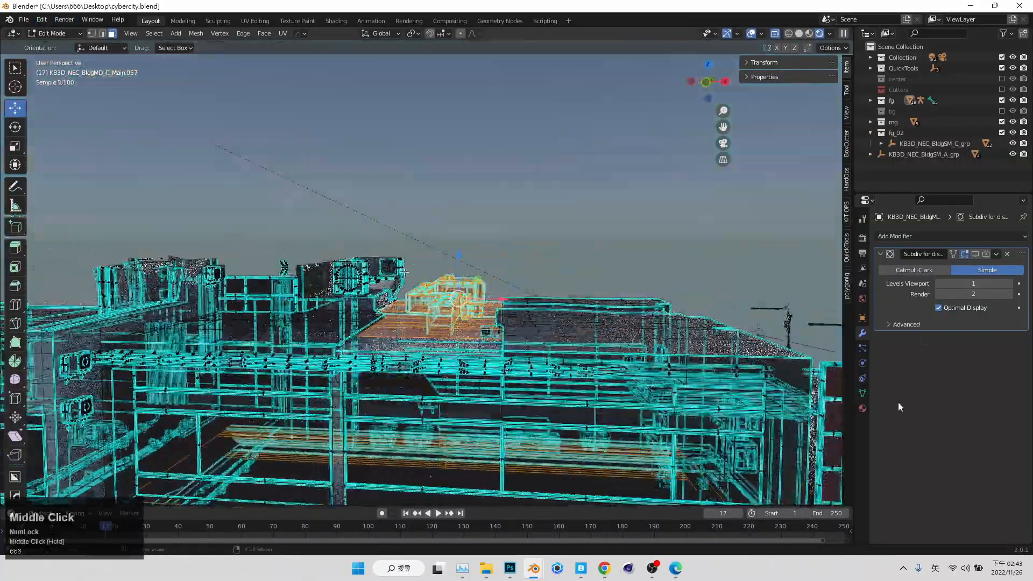